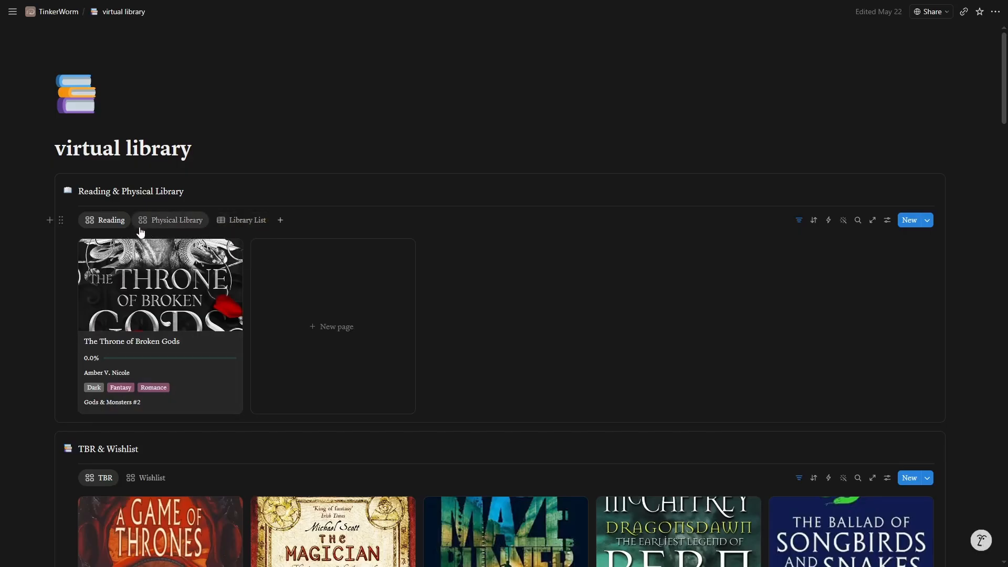
# Look over the TBR & Wishlist section and the Read, Reread and DNF galleries of the virtual library page.
pyautogui.scroll(-1, 52, 327)
pyautogui.scroll(-4, 52, 326)
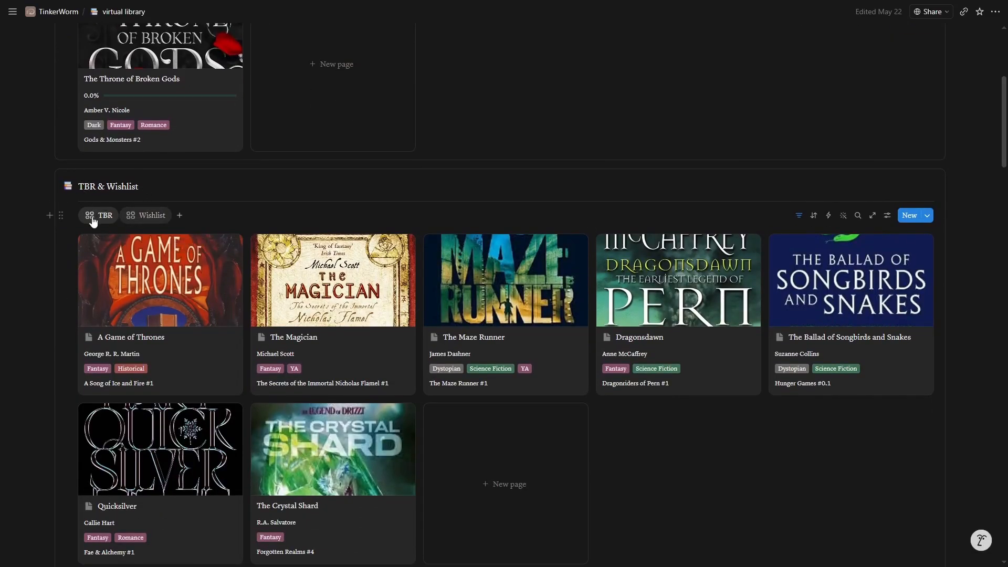
pyautogui.scroll(-1, 107, 223)
pyautogui.scroll(-7, 112, 224)
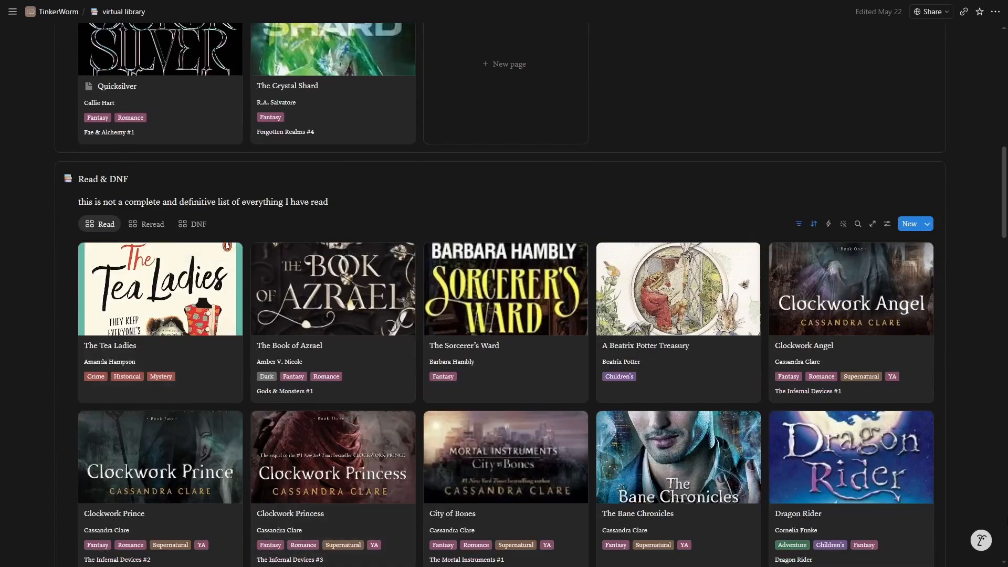
pyautogui.click(152, 224)
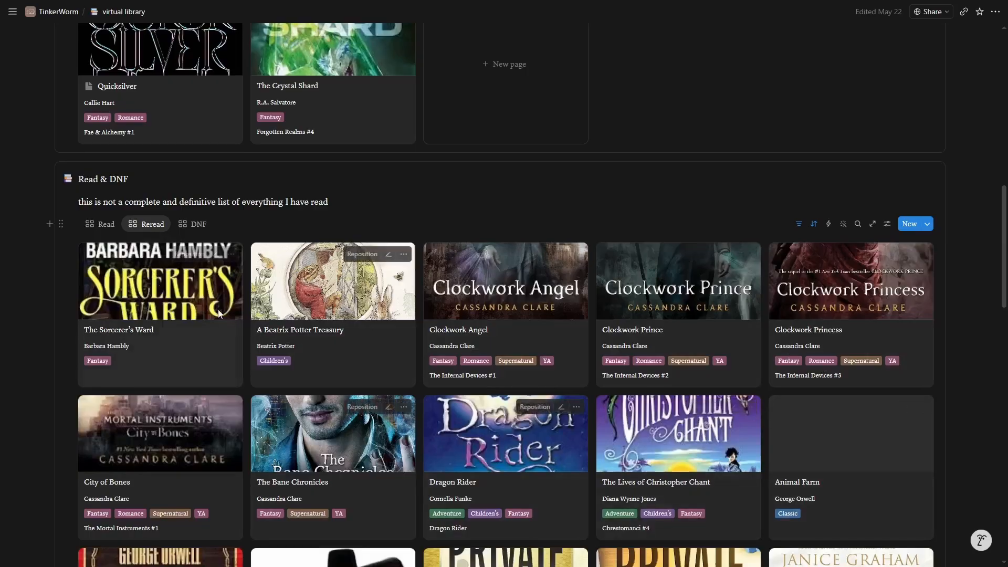
pyautogui.click(199, 225)
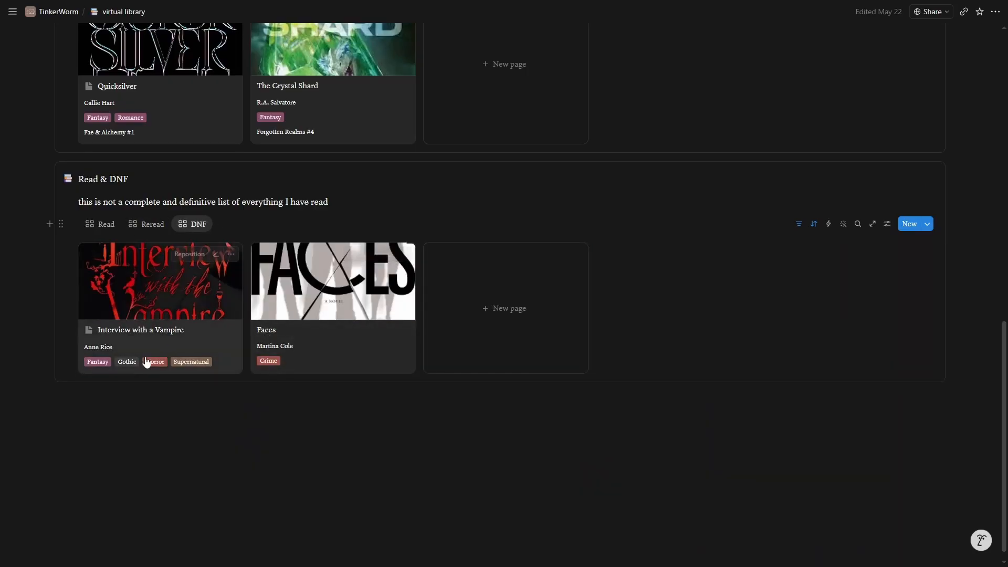
# Show the Physical Library gallery in the Reading & Physical Library section and browse through its books.
pyautogui.scroll(6, 303, 362)
pyautogui.scroll(7, 302, 358)
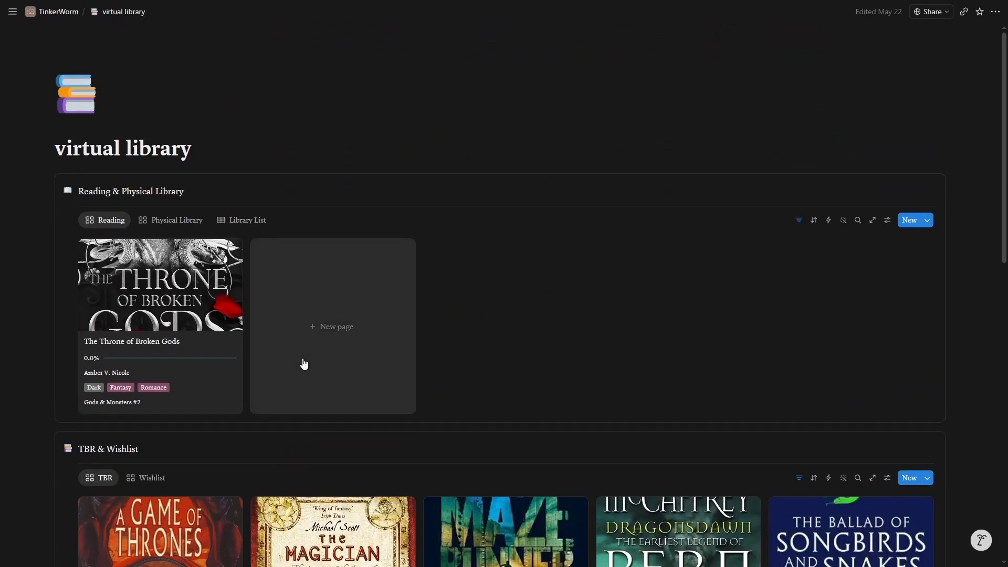
pyautogui.click(157, 230)
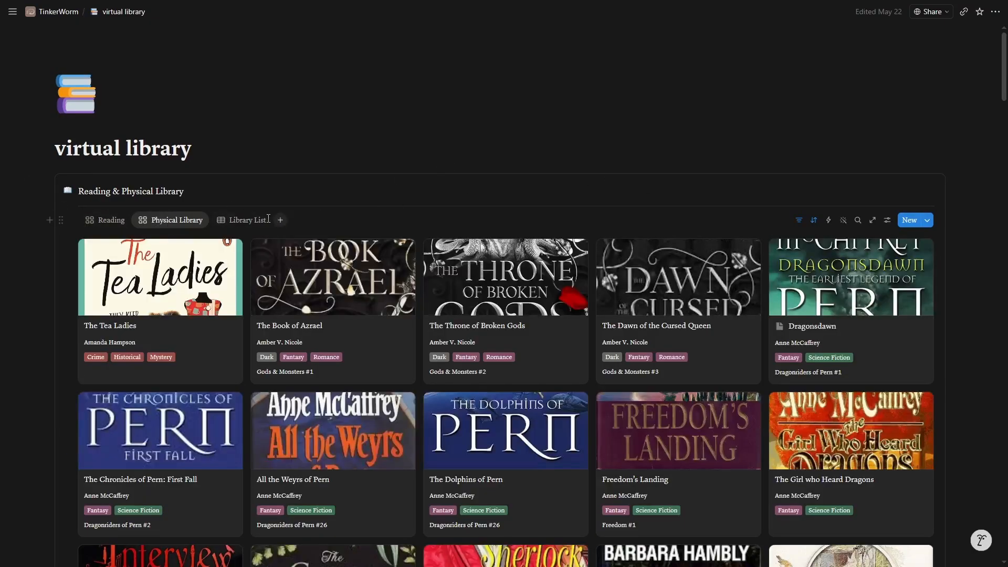
pyautogui.scroll(-8, 189, 283)
pyautogui.scroll(-20, 189, 275)
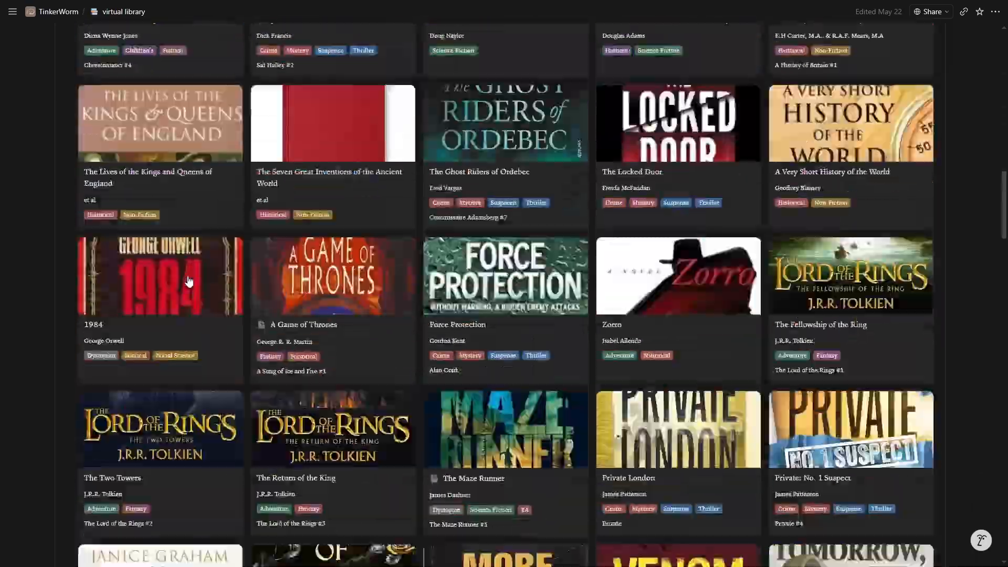
pyautogui.scroll(-9, 189, 281)
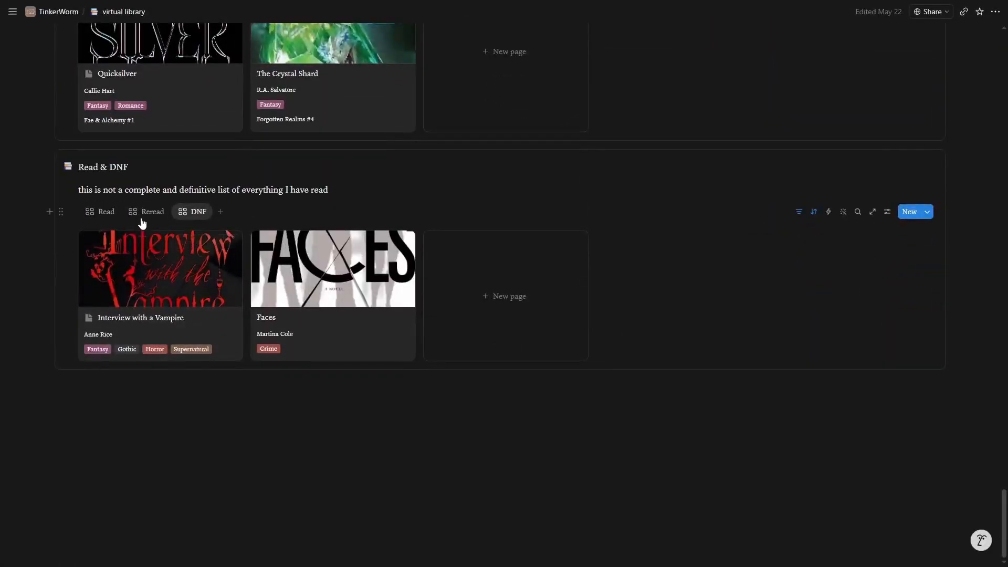
# Switch the Read & DNF section back to the Read gallery and browse its book cards.
pyautogui.click(101, 211)
pyautogui.scroll(-1, 386, 281)
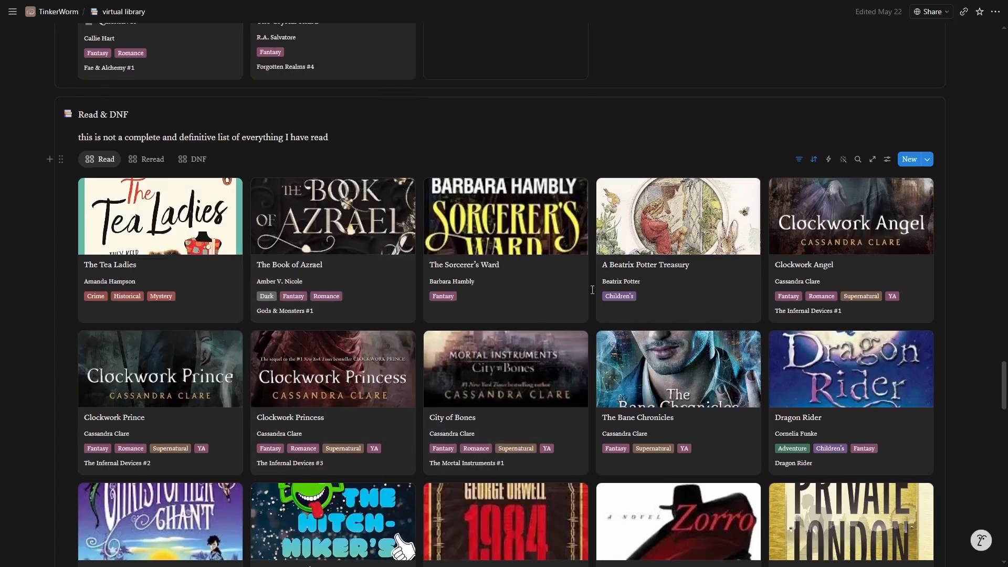
pyautogui.scroll(-4, 593, 288)
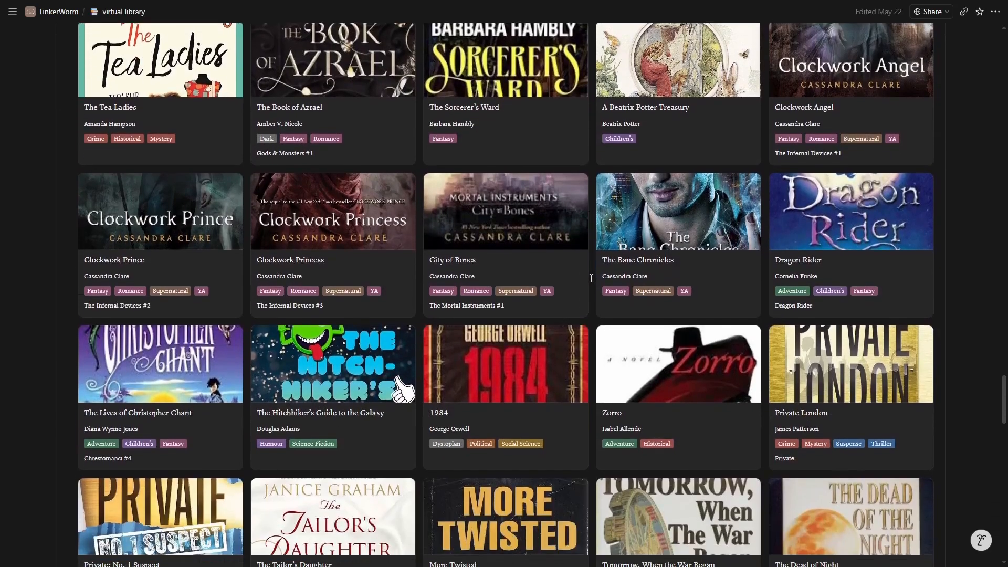
pyautogui.scroll(-4, 591, 278)
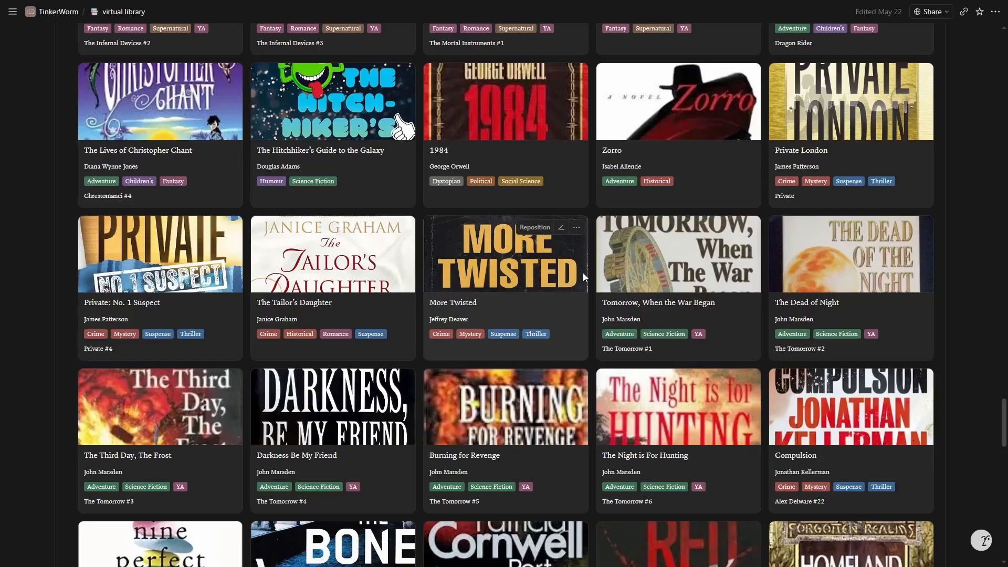
pyautogui.scroll(6, 583, 272)
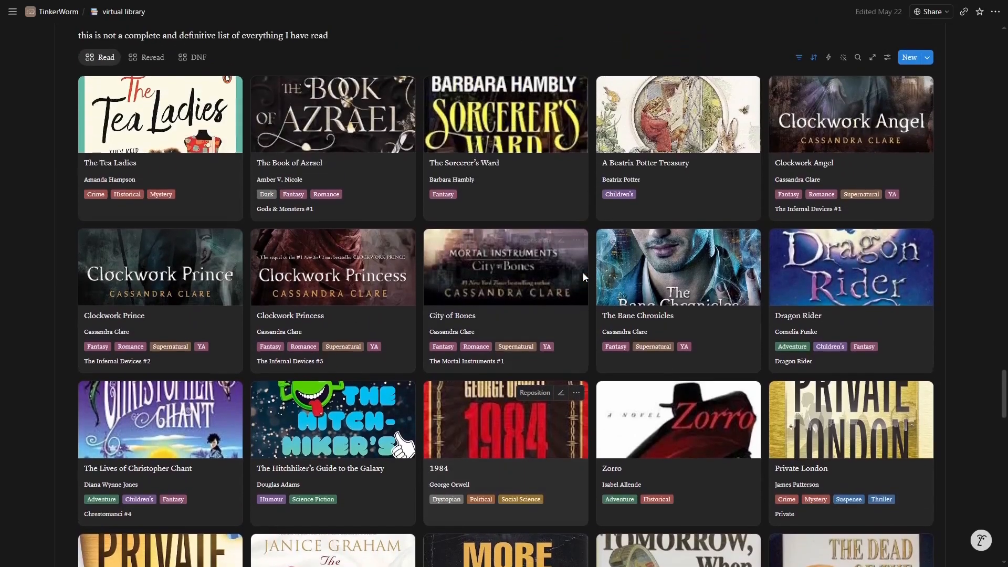
pyautogui.scroll(2, 584, 274)
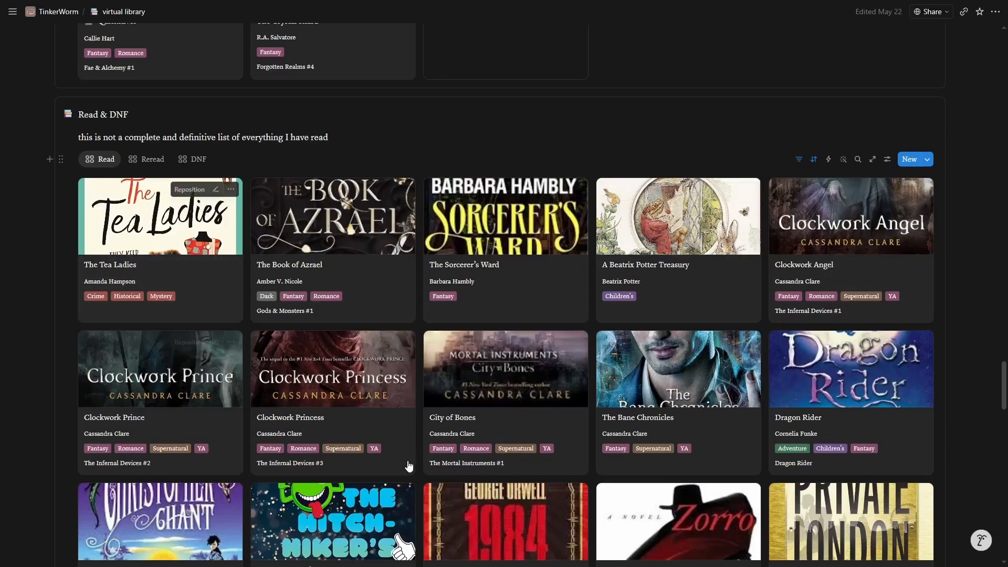
# Inspect the properties of The Book of Azrael from the Library List table, and return that section to the Reading view.
pyautogui.scroll(10, 812, 317)
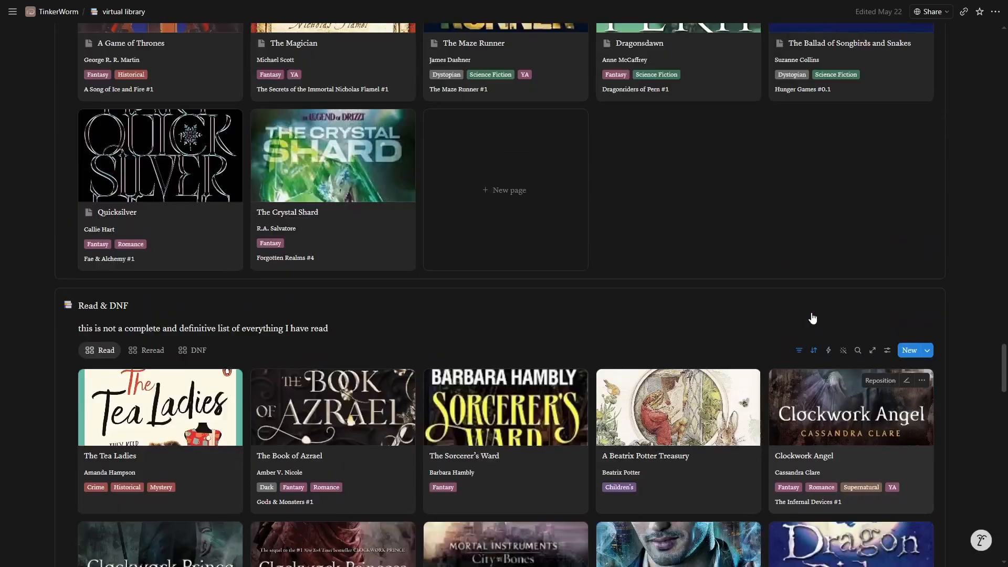
pyautogui.scroll(20, 812, 313)
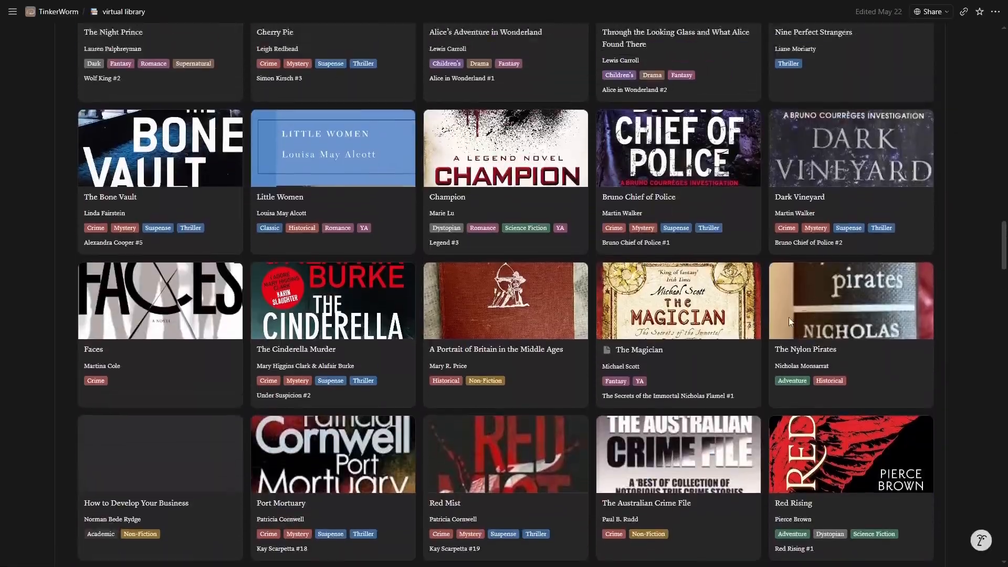
pyautogui.scroll(20, 375, 331)
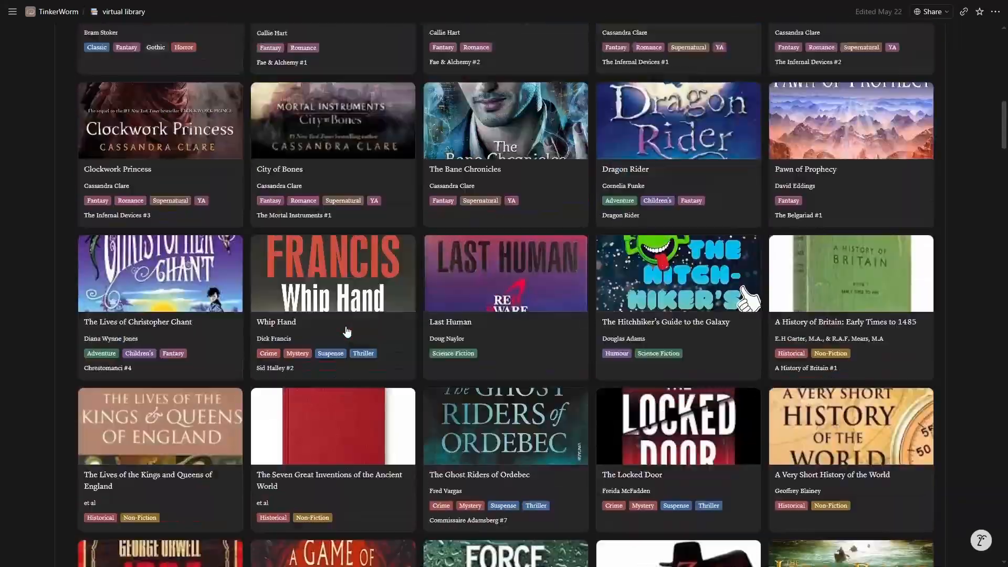
pyautogui.scroll(6, 347, 331)
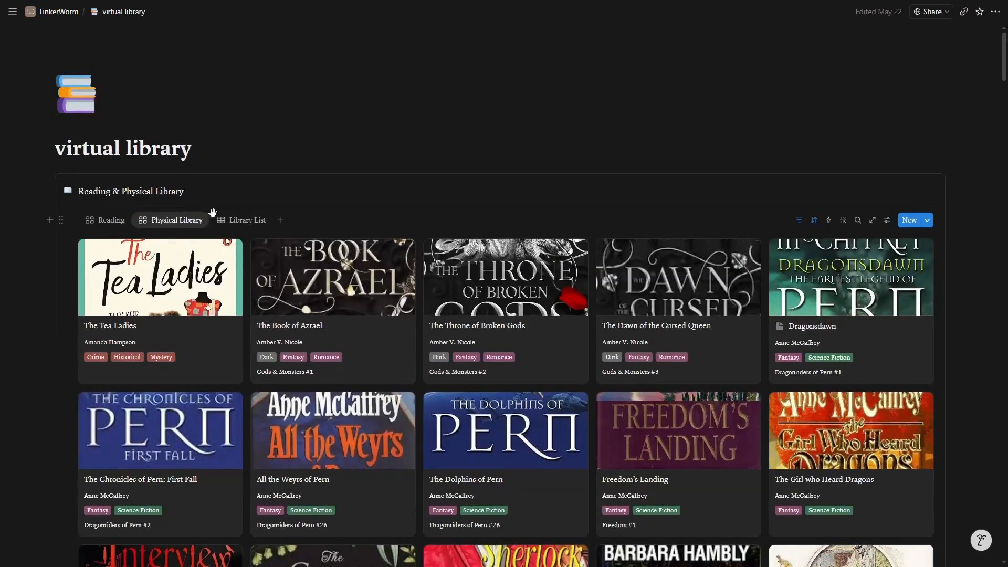
pyautogui.click(236, 222)
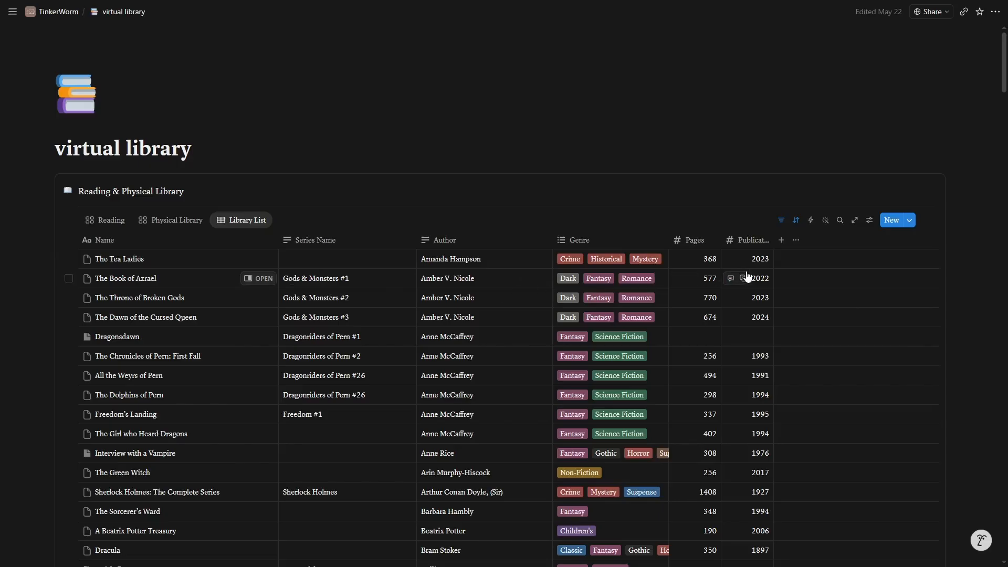
pyautogui.click(251, 279)
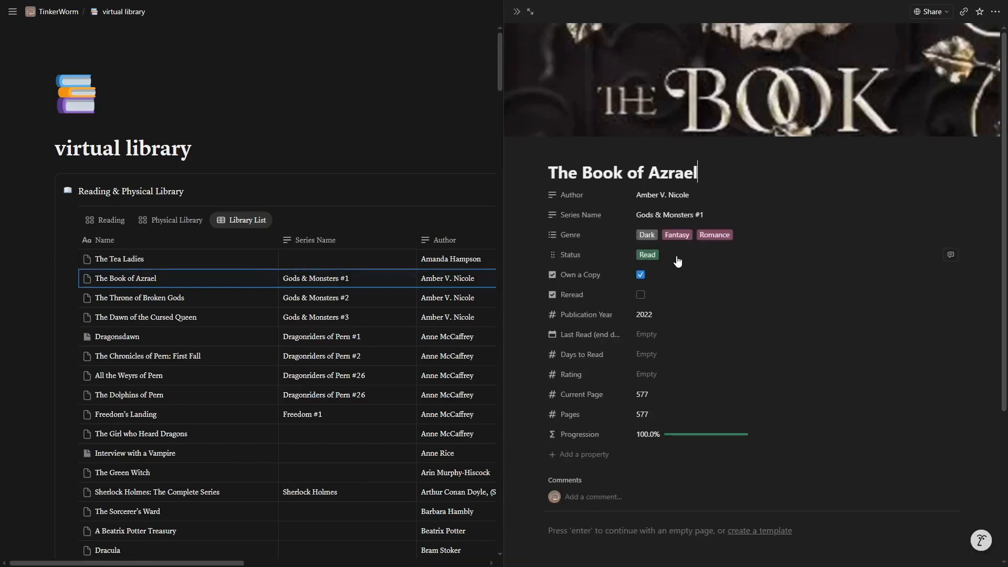
pyautogui.click(326, 113)
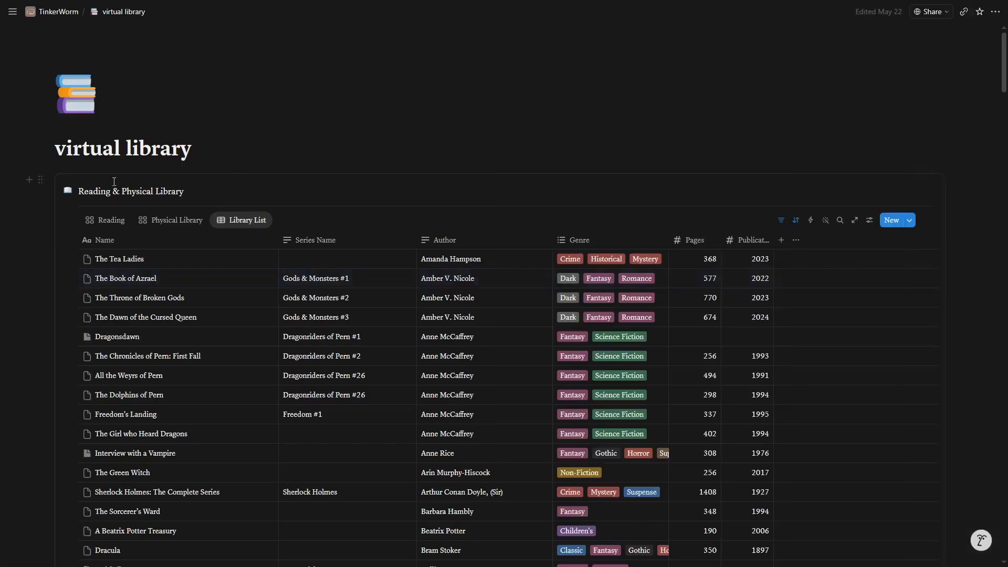
pyautogui.click(103, 223)
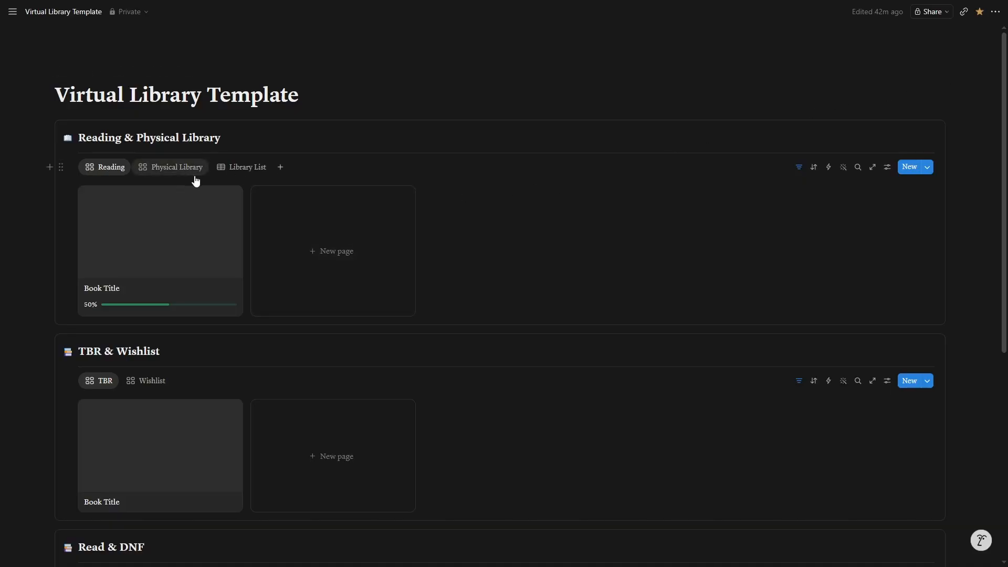
# Look over the lower sections of the Virtual Library Template, showing the Wishlist gallery under TBR & Wishlist.
pyautogui.scroll(-3, 155, 387)
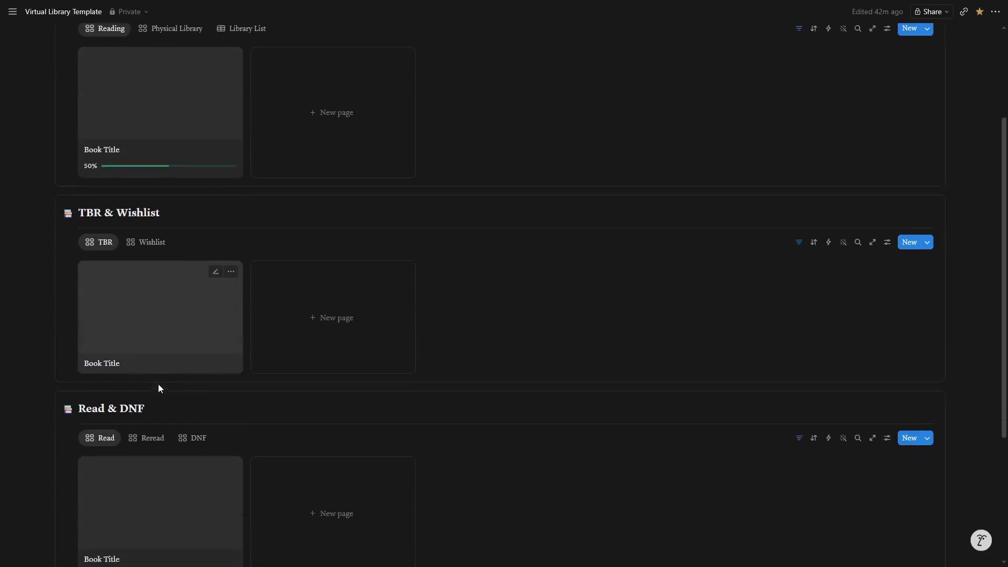
pyautogui.click(145, 223)
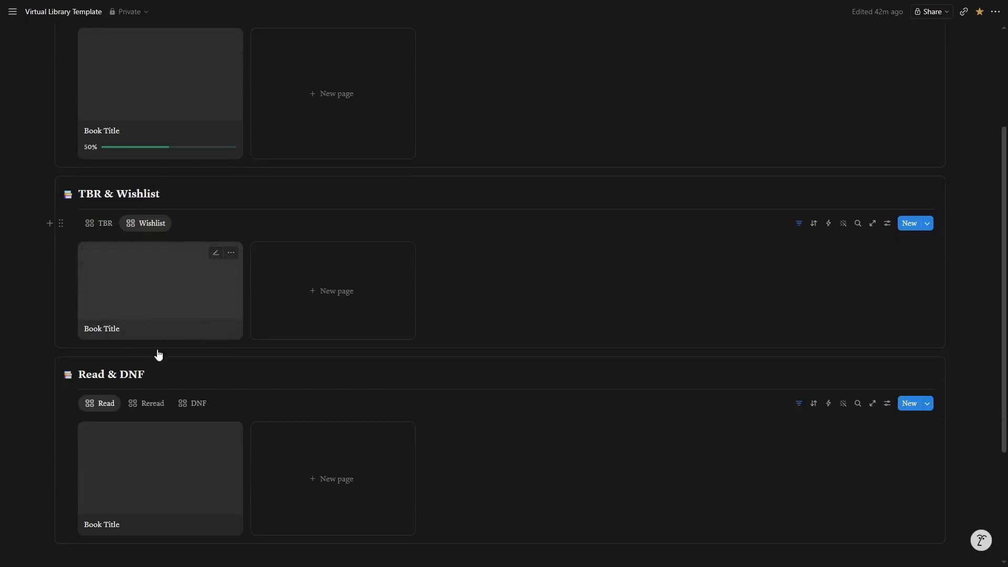
pyautogui.scroll(3, 320, 402)
# Show the template's Library List table and examine the properties of each sample Book Title entry in turn.
pyautogui.click(241, 167)
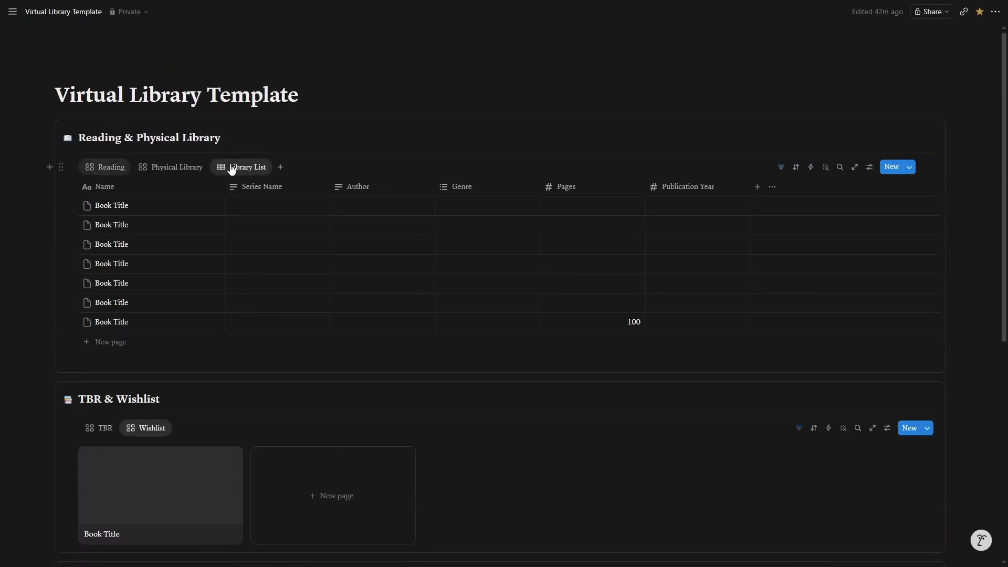
pyautogui.click(204, 206)
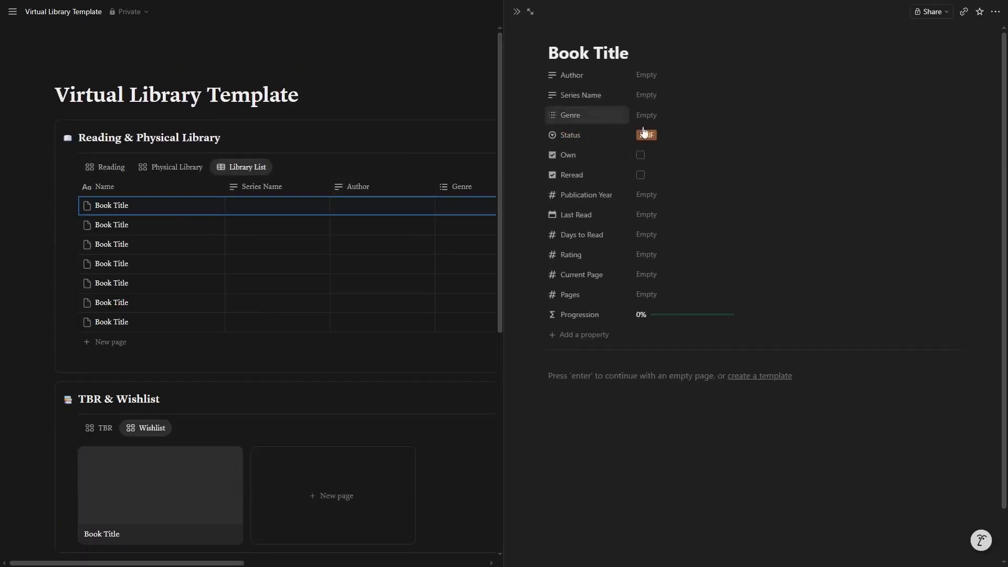
pyautogui.click(204, 225)
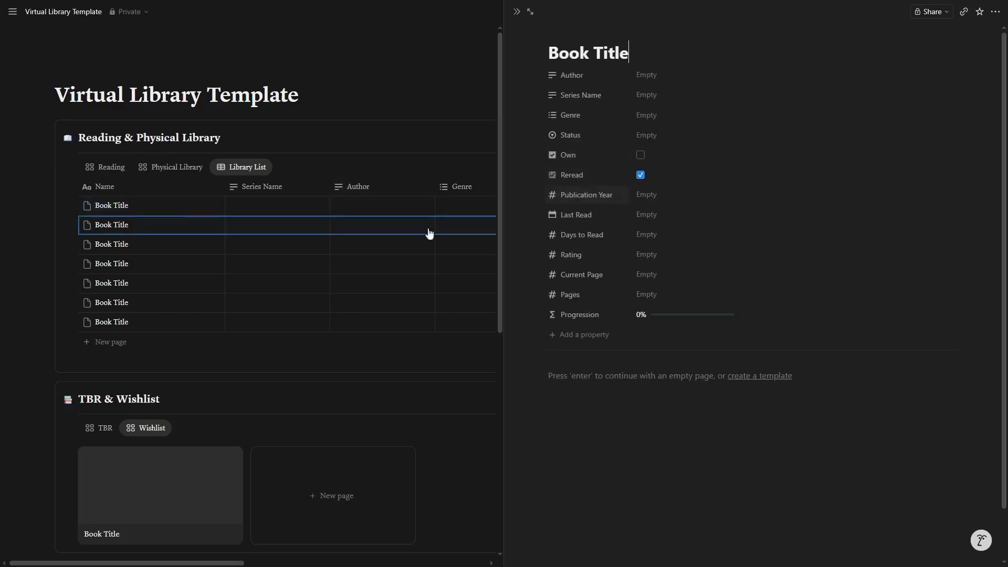
pyautogui.click(213, 247)
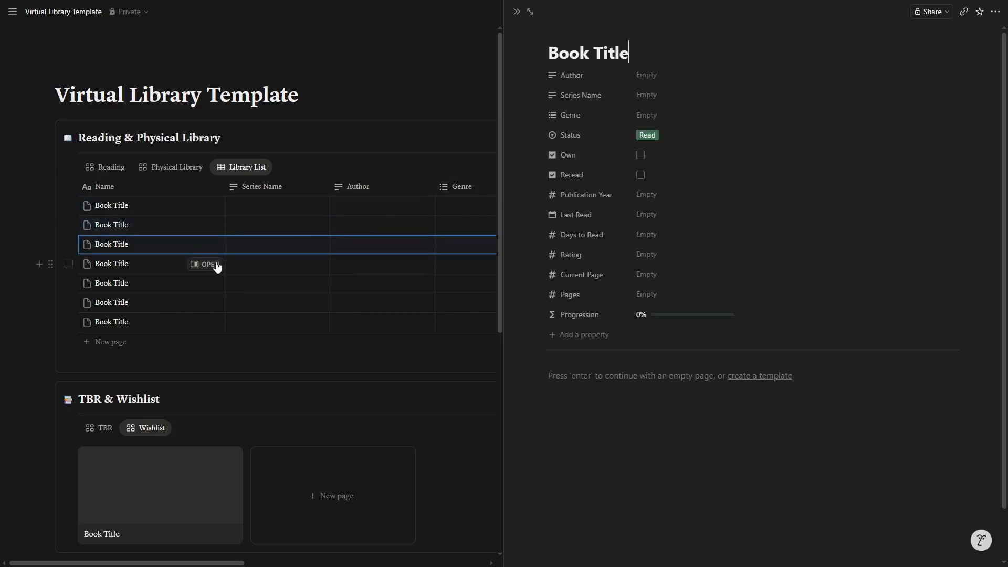
pyautogui.click(214, 265)
pyautogui.click(206, 284)
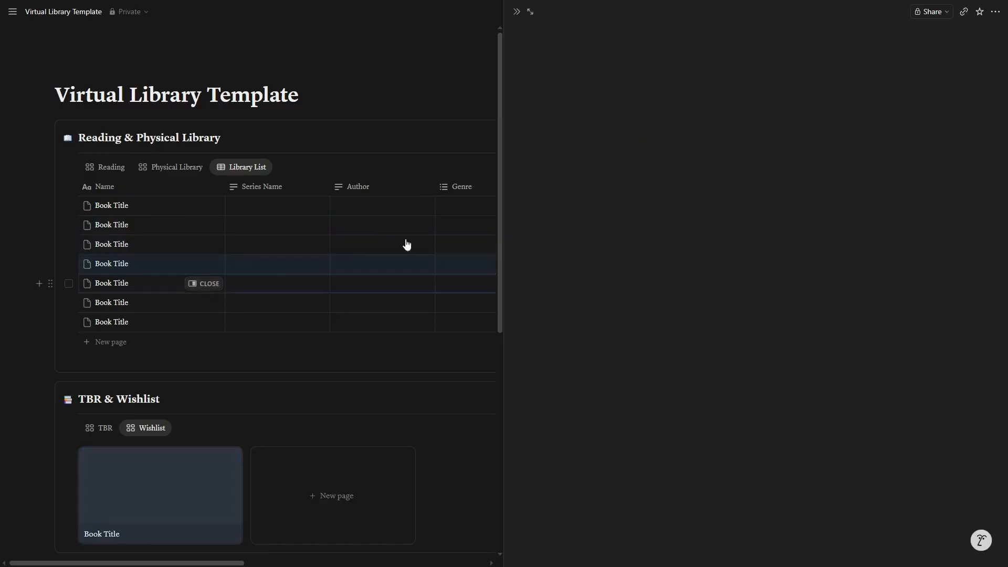
pyautogui.click(206, 303)
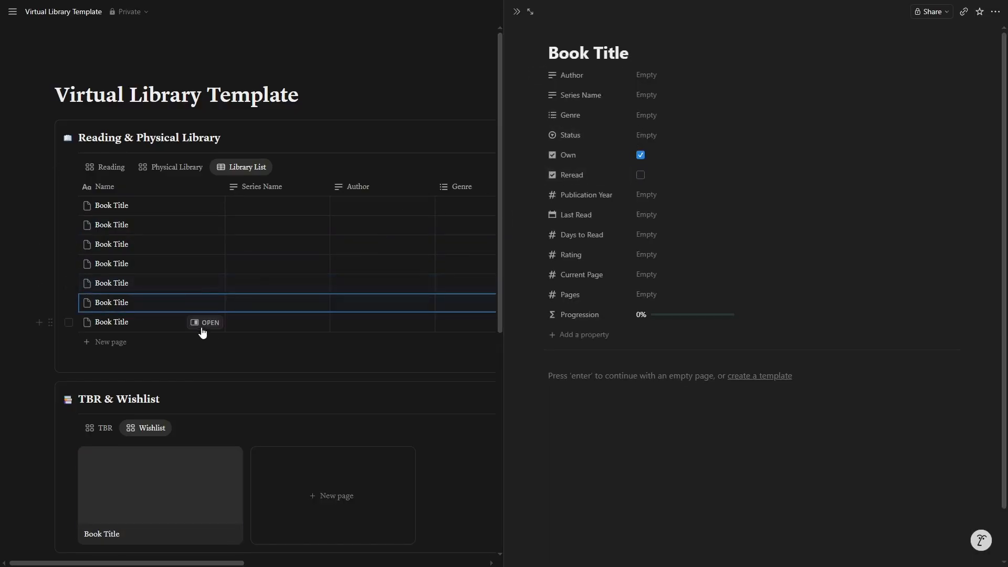
pyautogui.click(206, 322)
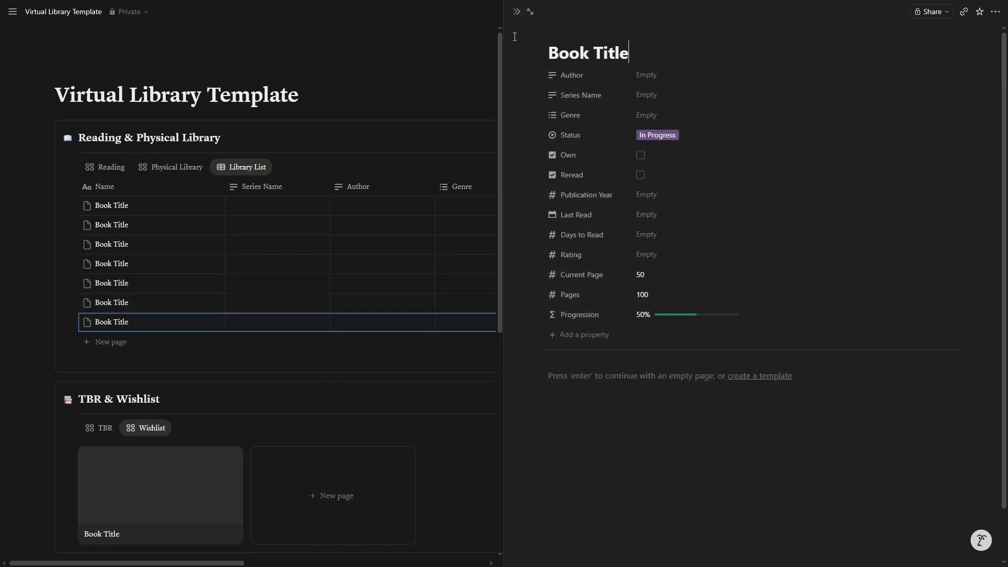
pyautogui.click(516, 12)
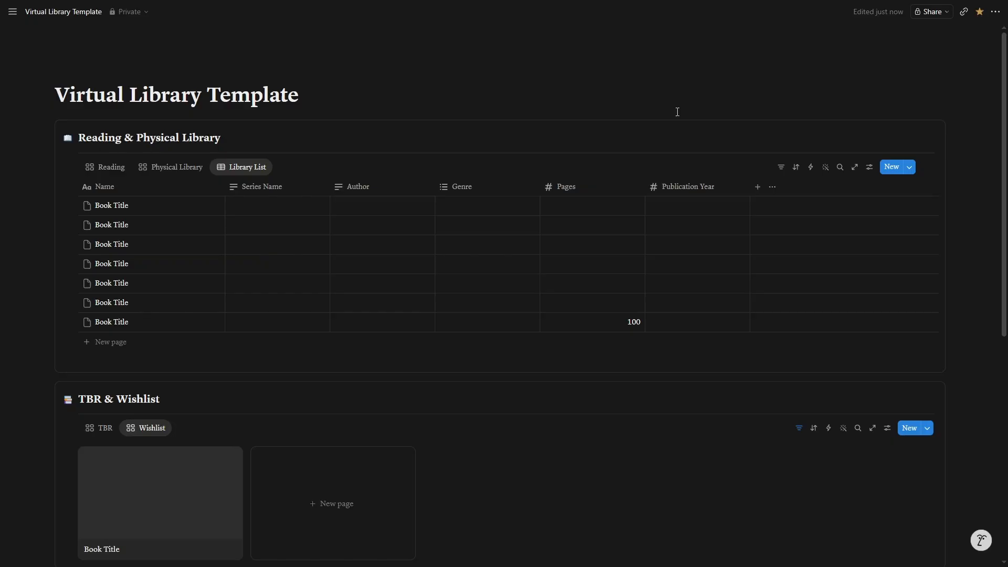
# Create a new page titled "Virtual Library Template".
pyautogui.moveTo(15, 19)
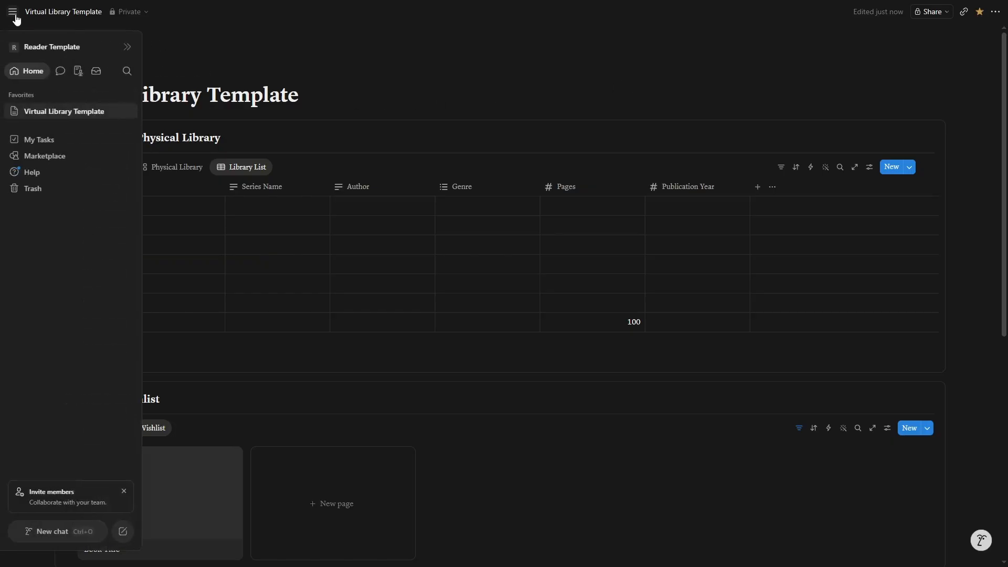
pyautogui.click(123, 532)
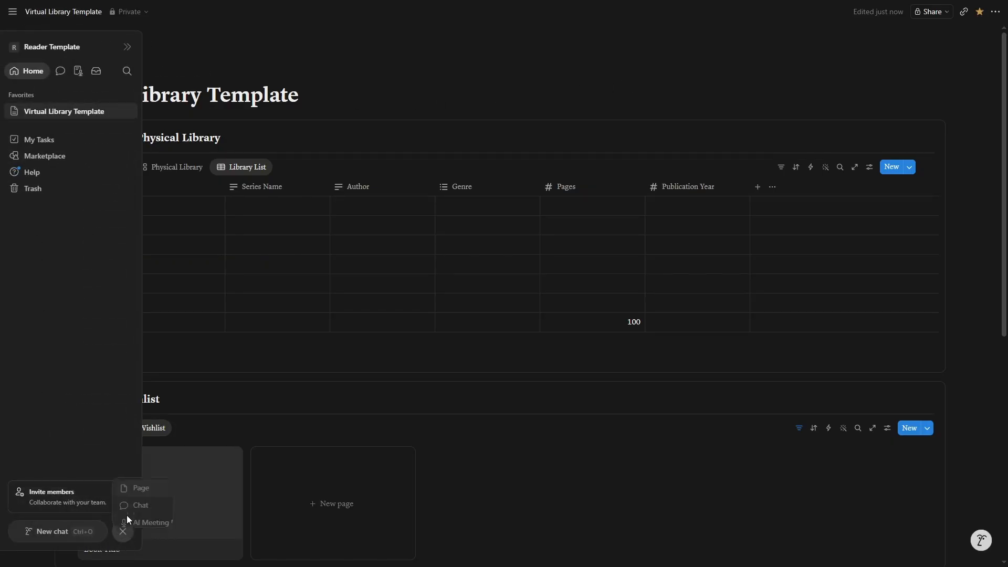
pyautogui.click(163, 458)
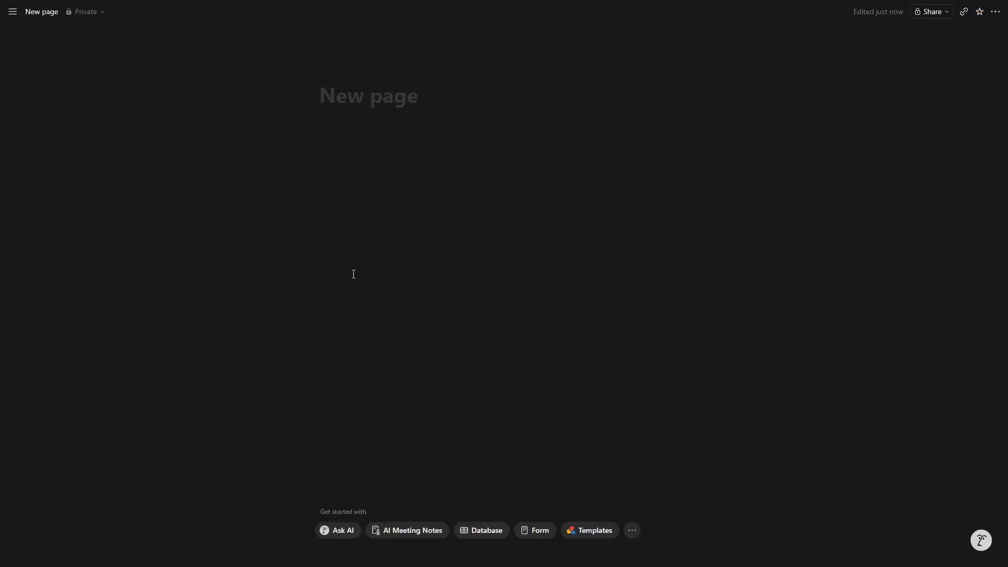
pyautogui.write('Virtua')
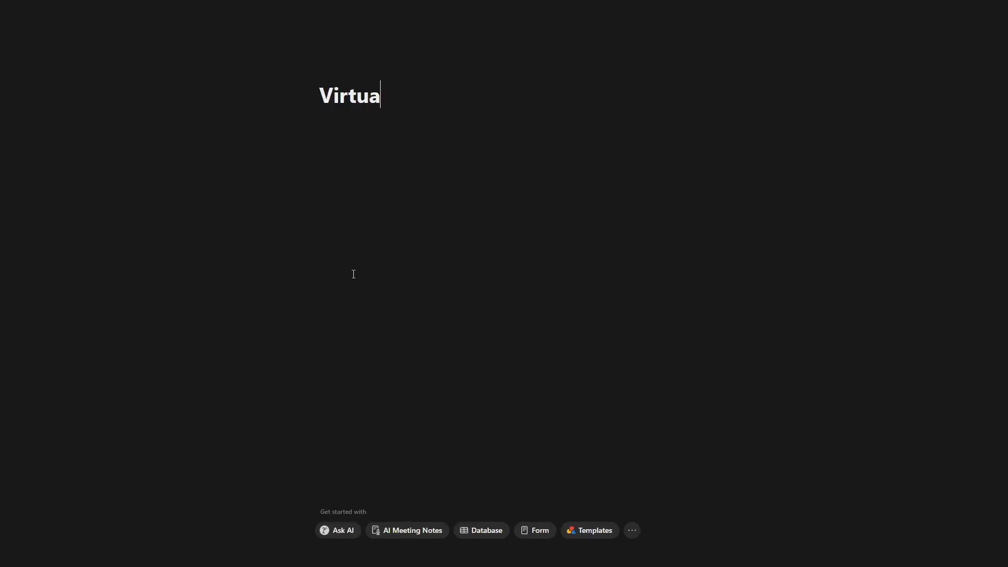
pyautogui.write('l Library')
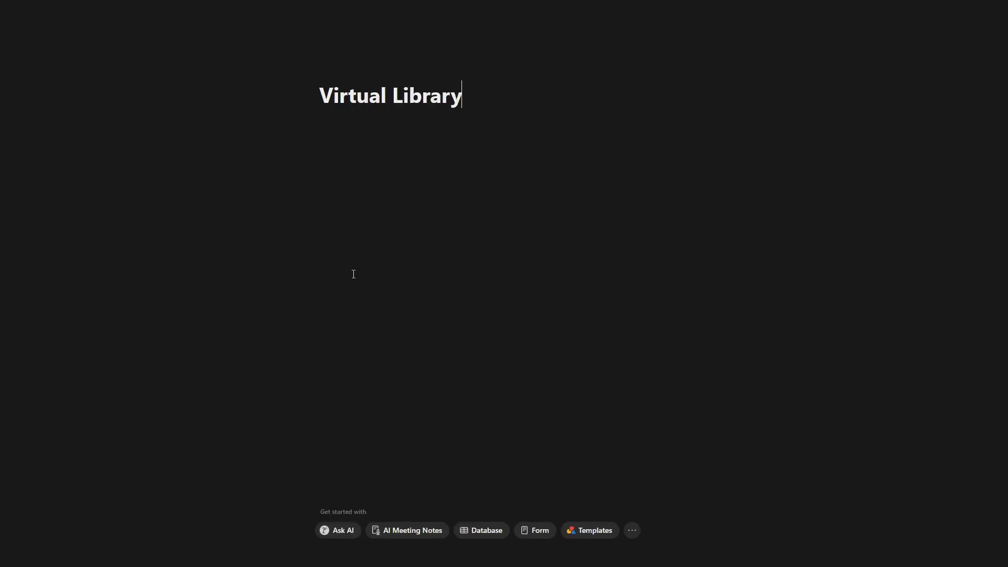
pyautogui.write(' Template')
pyautogui.press('Return')
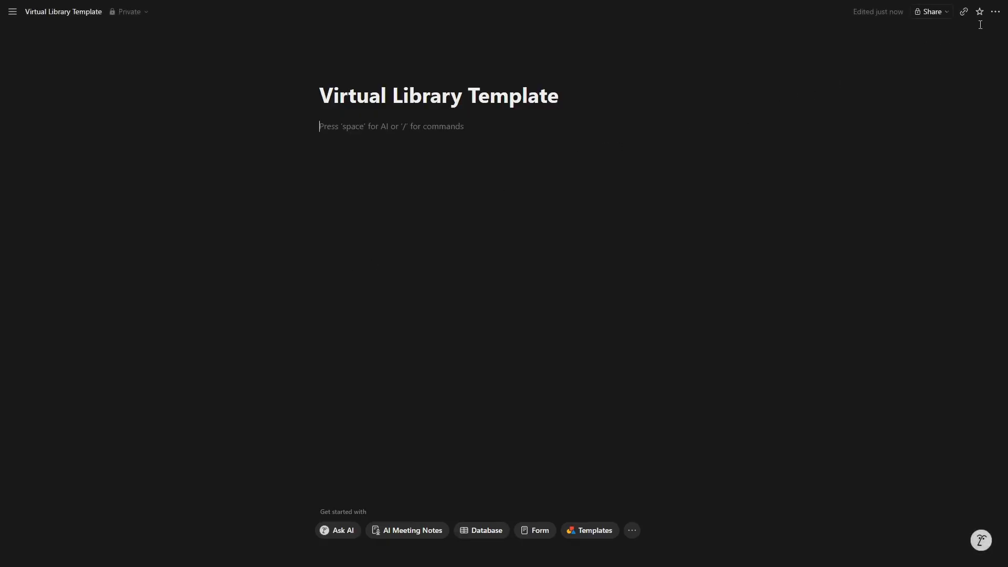
# Turn off the page's table of contents and set the page to full width.
pyautogui.click(996, 11)
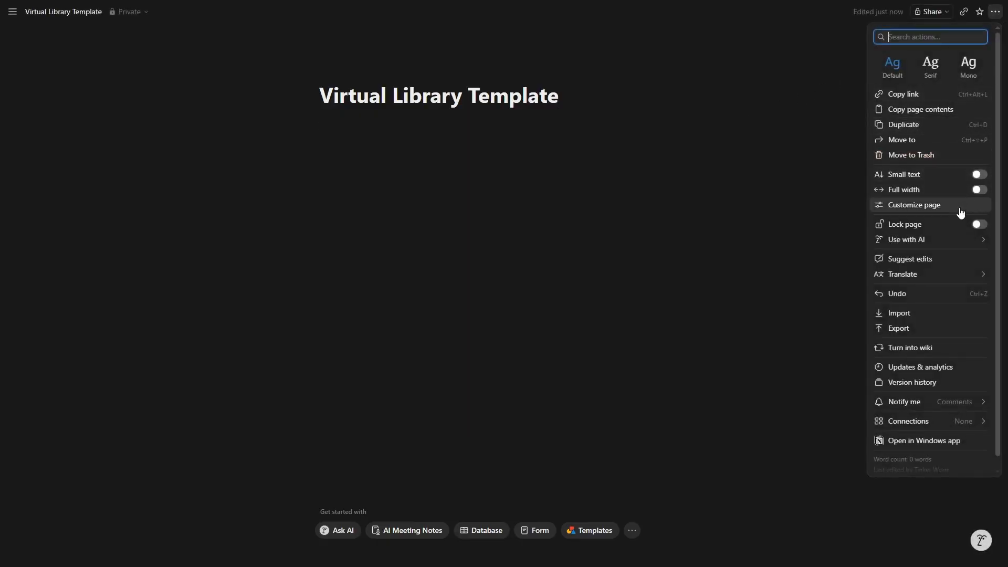
pyautogui.click(961, 210)
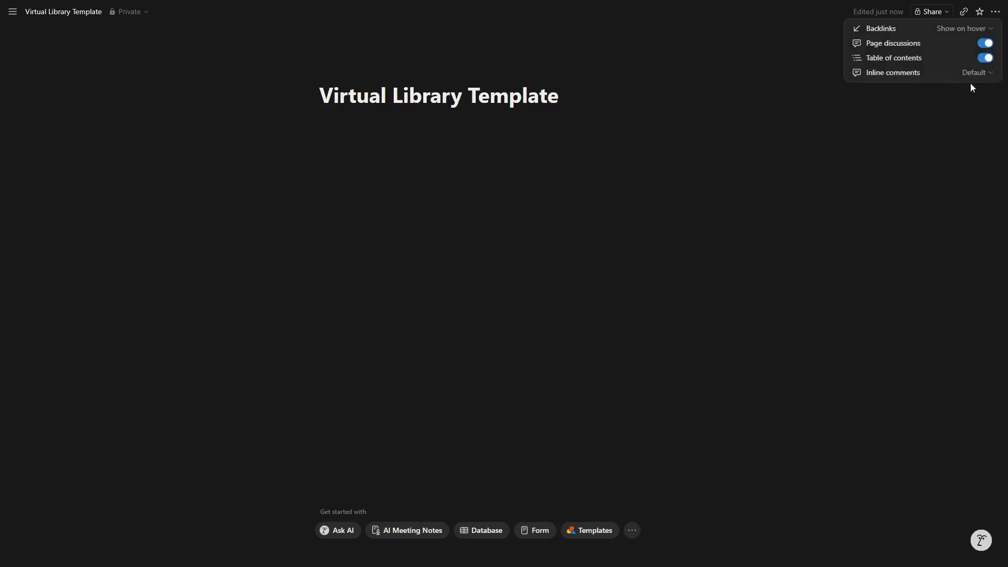
pyautogui.click(986, 58)
pyautogui.click(968, 109)
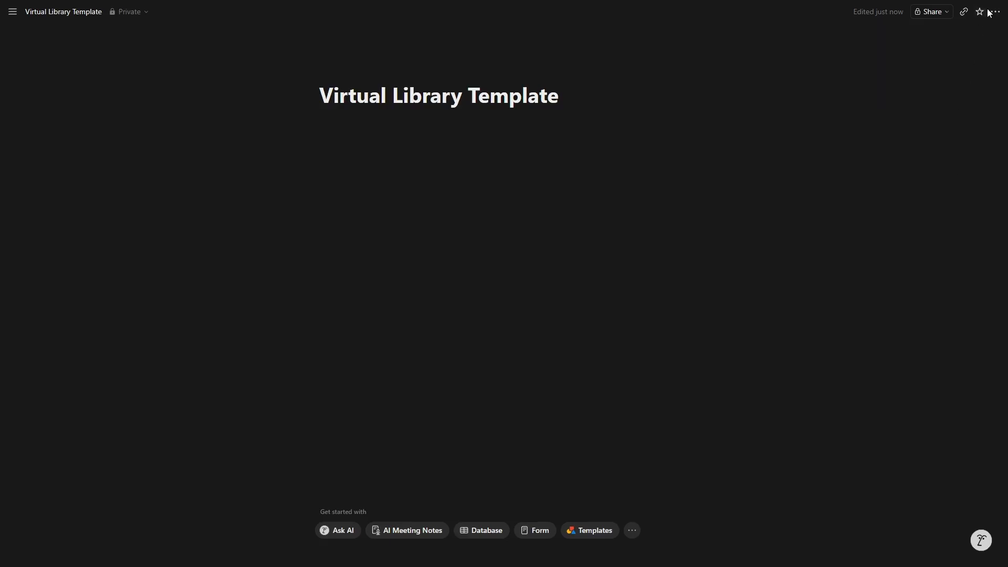
pyautogui.click(996, 11)
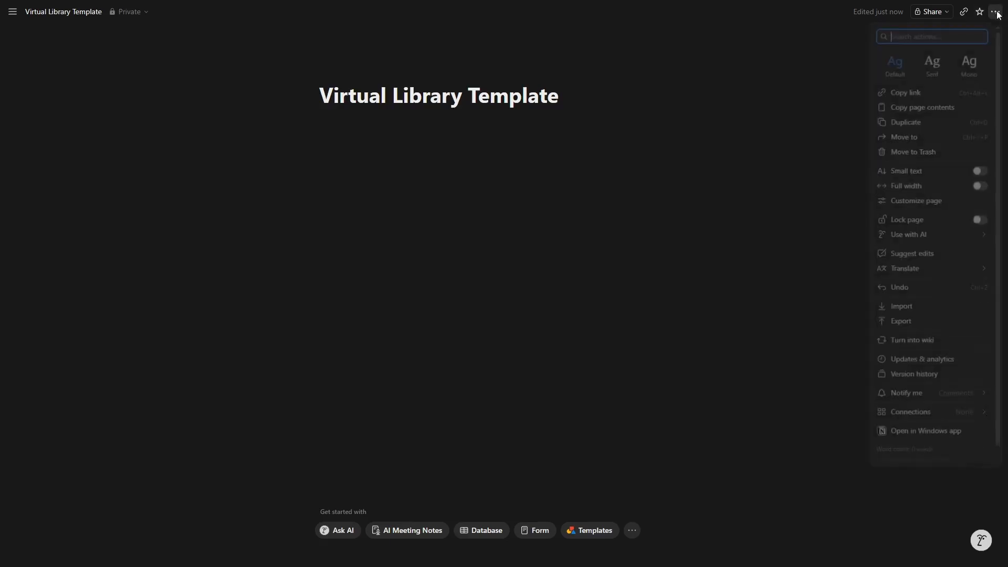
pyautogui.click(979, 190)
pyautogui.click(401, 150)
# Insert a gallery view database with a new empty data source below the page title and name it "VL".
pyautogui.click(295, 148)
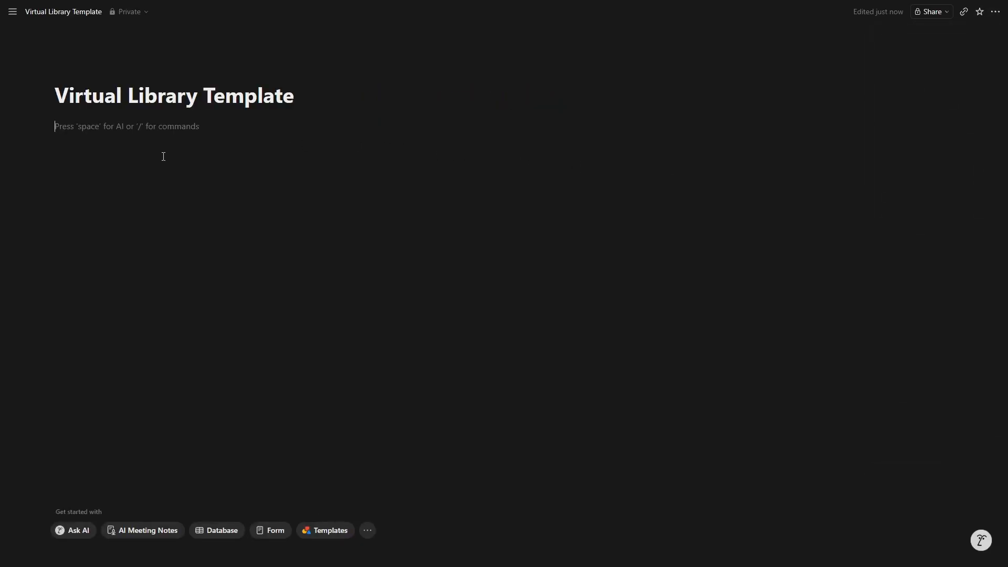
pyautogui.write('/')
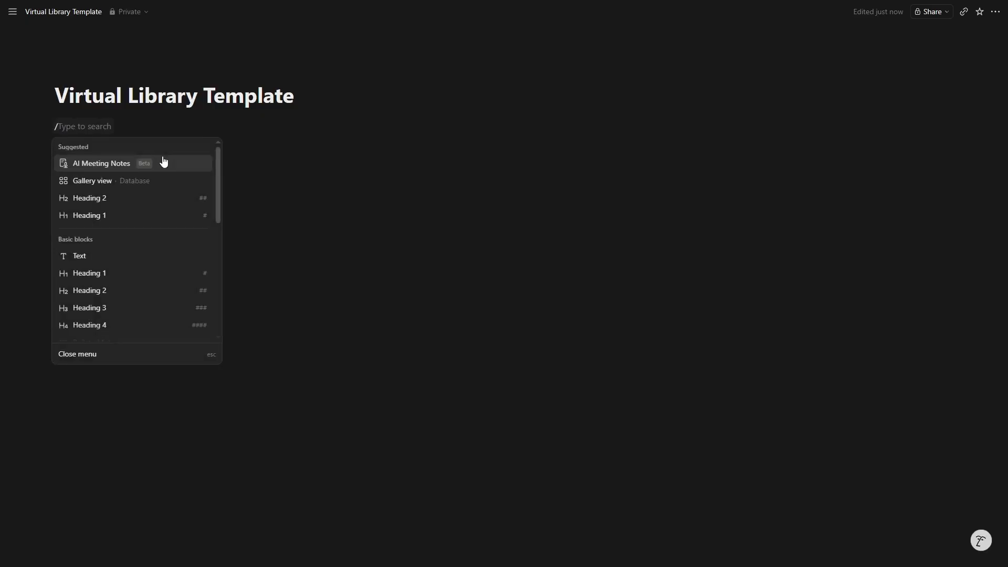
pyautogui.write('data')
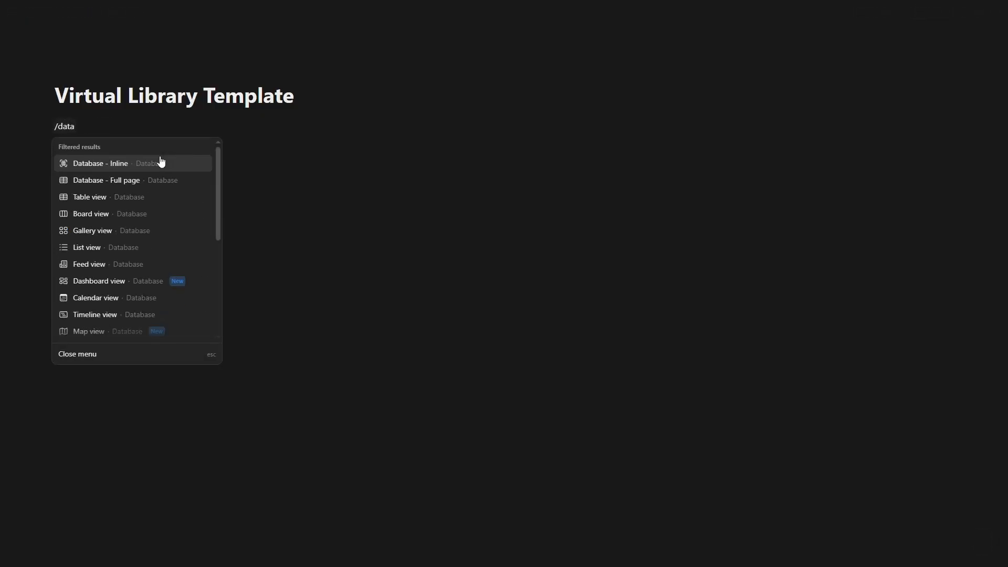
pyautogui.click(158, 233)
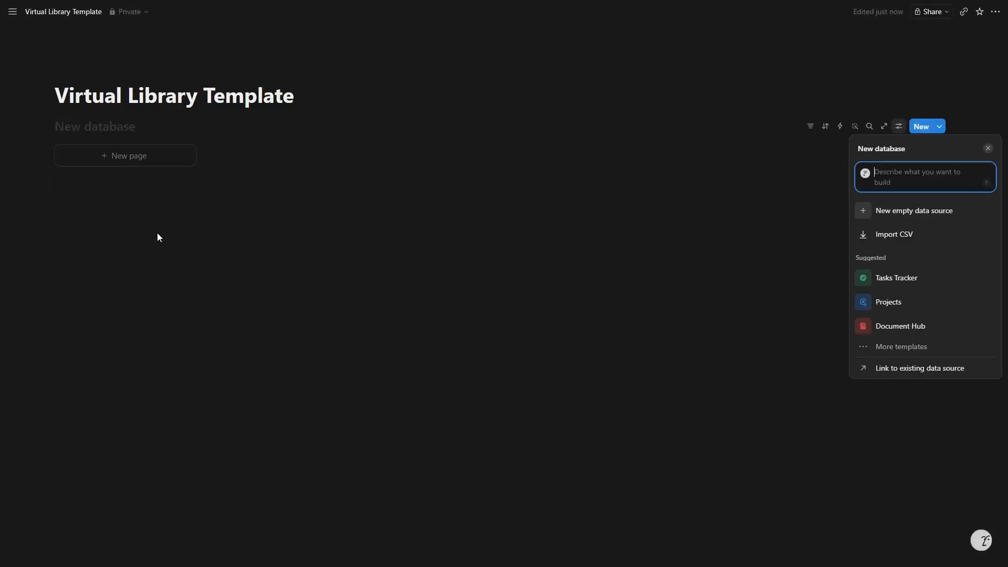
pyautogui.click(915, 213)
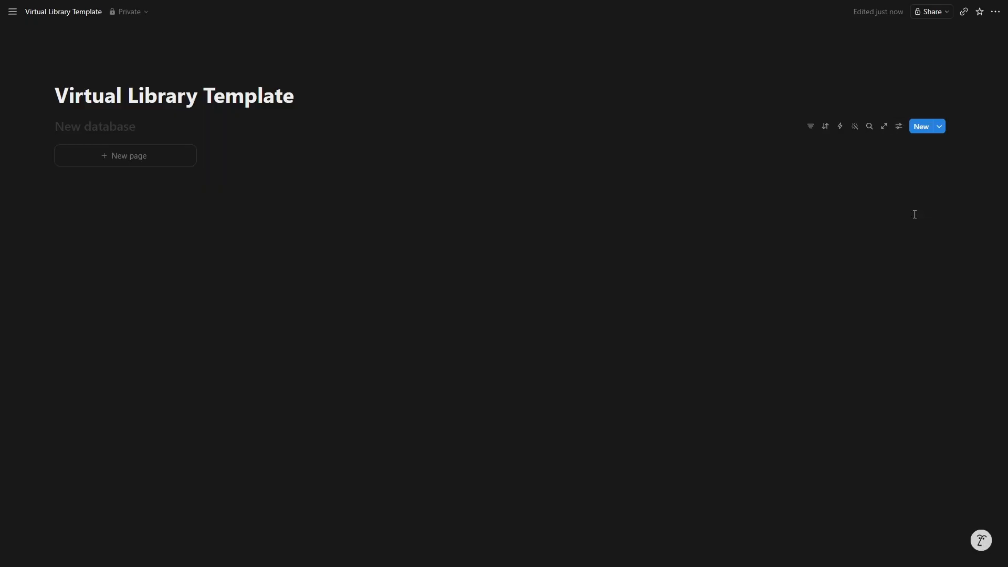
pyautogui.click(109, 135)
pyautogui.write('VL')
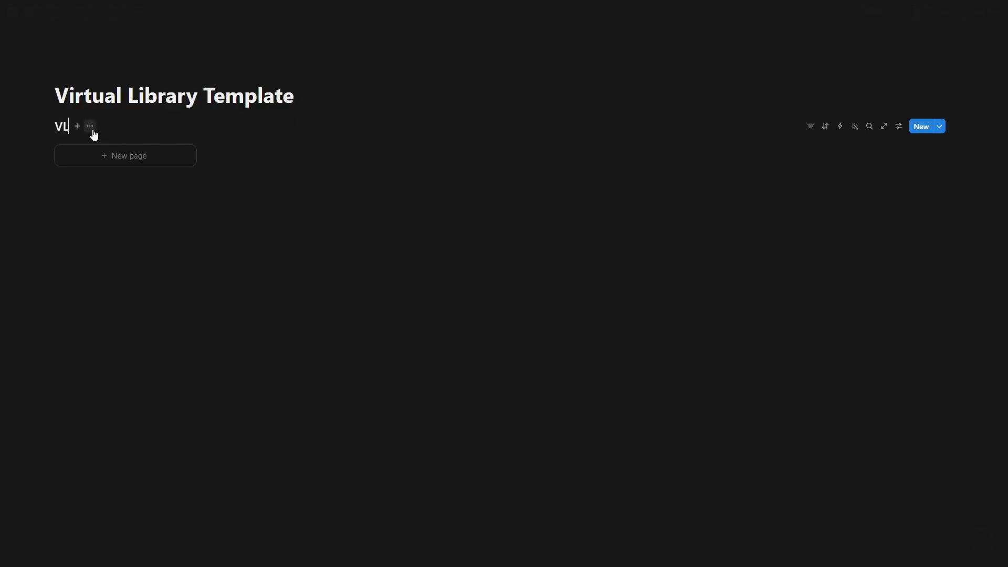
# Add an entry named "Title" to the VL gallery and rename its Tags property to "Genre".
pyautogui.click(148, 156)
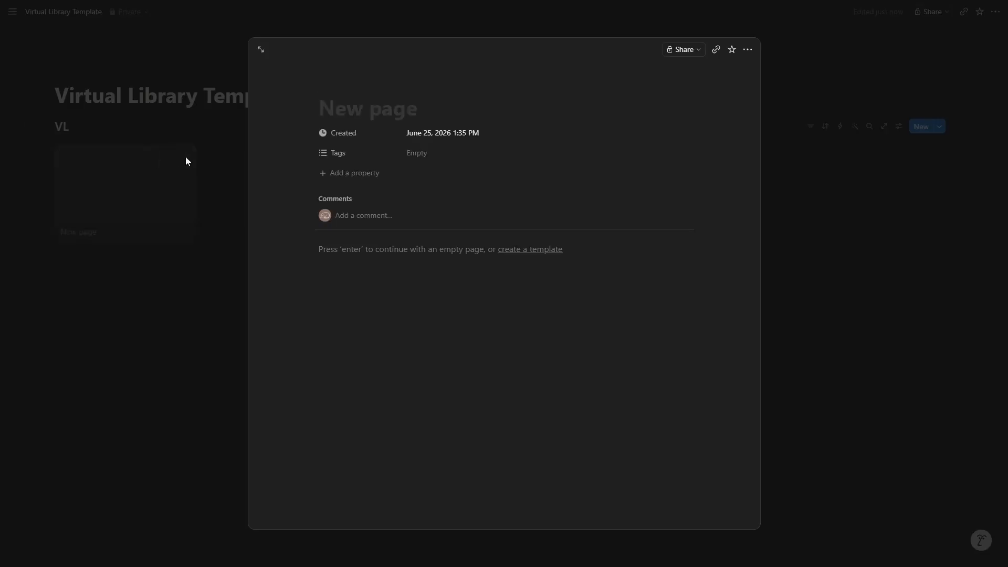
pyautogui.write('Title')
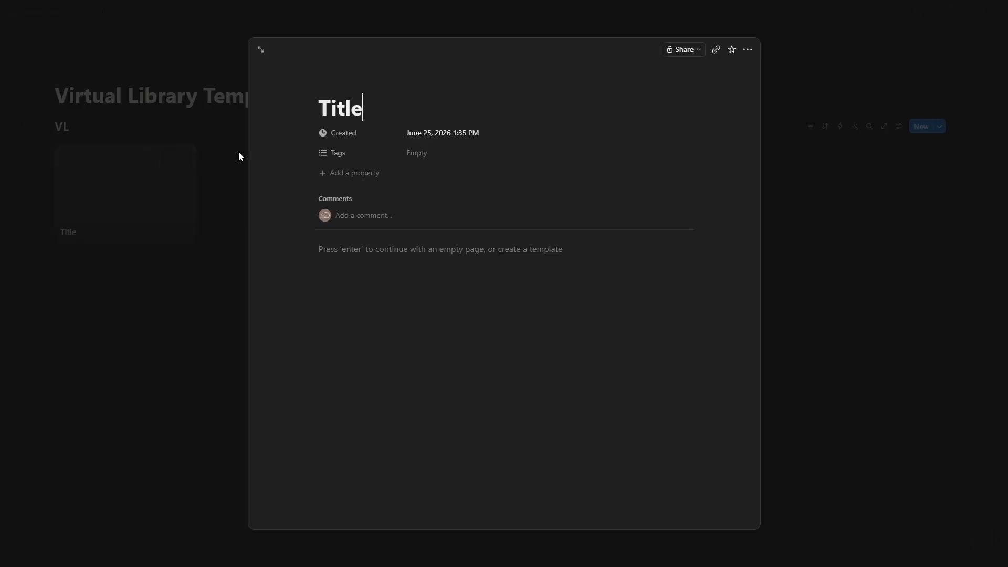
pyautogui.click(338, 155)
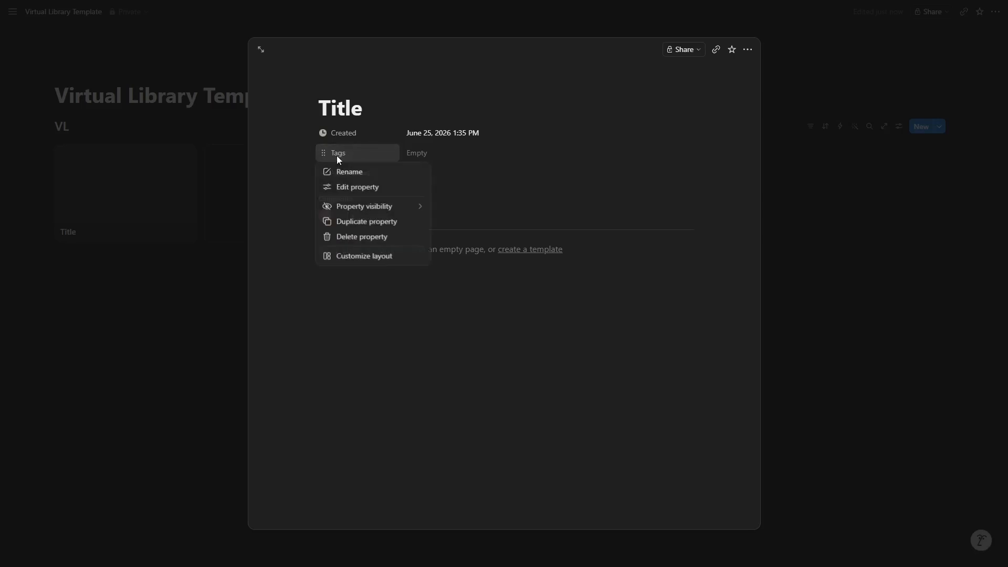
pyautogui.click(350, 171)
pyautogui.write('Genre')
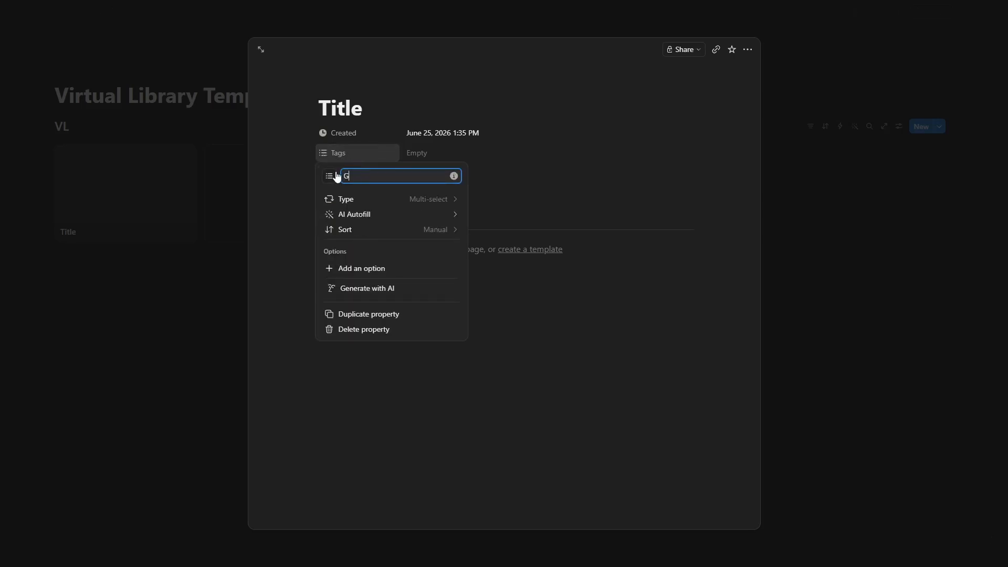
pyautogui.click(509, 292)
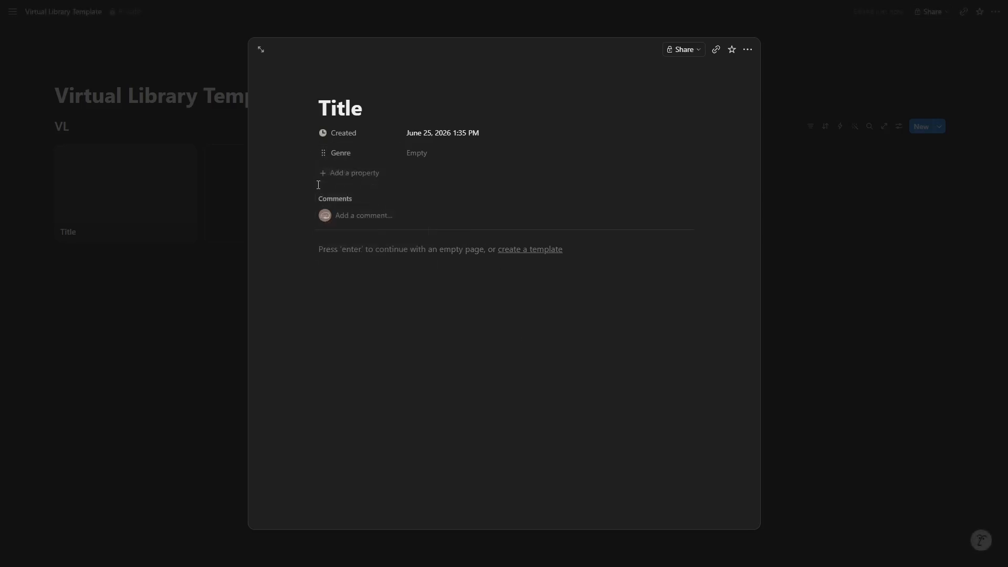
# Delete the Created property from the VL database.
pyautogui.click(322, 133)
pyautogui.click(375, 216)
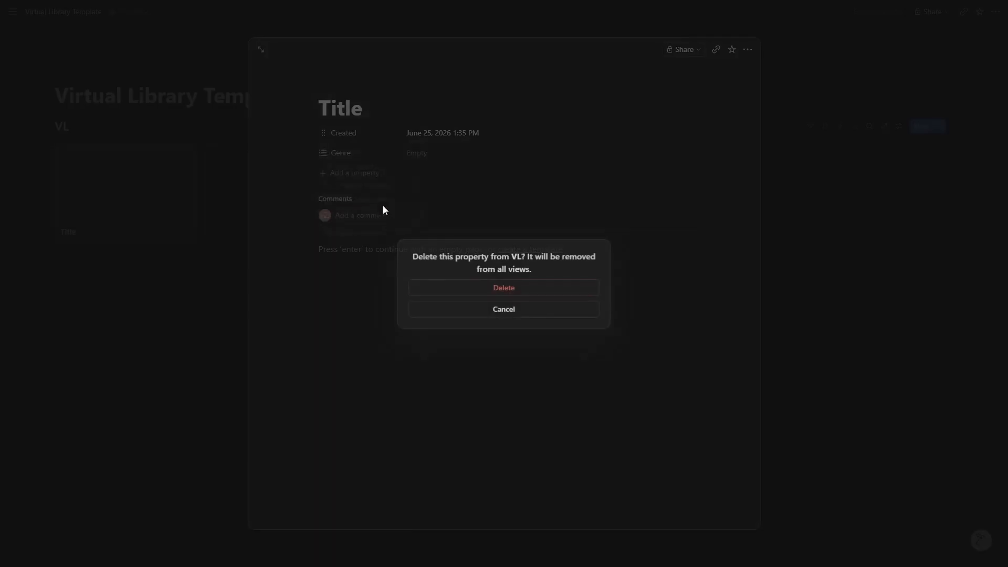
pyautogui.click(504, 288)
# Add a Text property named "Author" to the Title entry and place it above Genre.
pyautogui.click(362, 155)
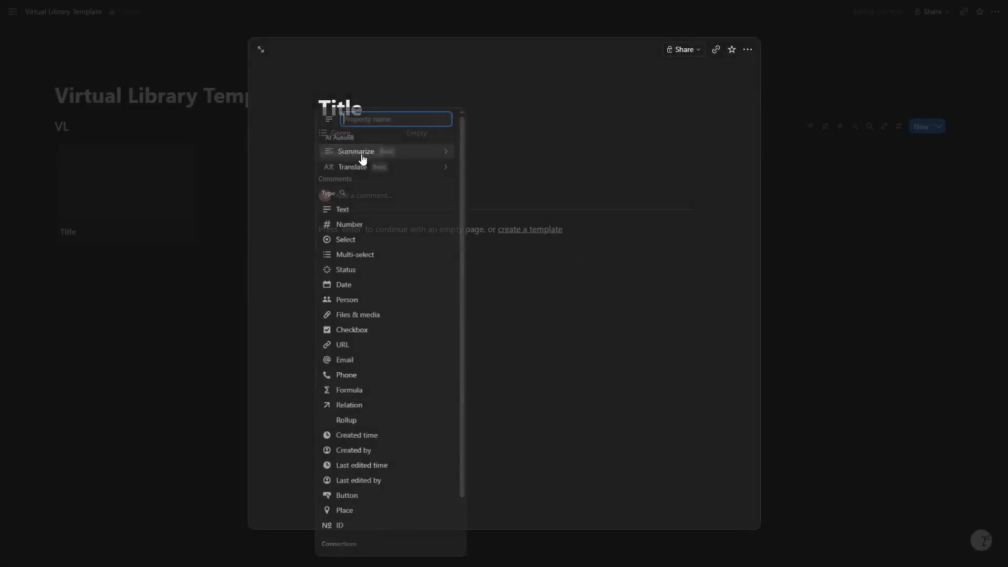
pyautogui.click(362, 212)
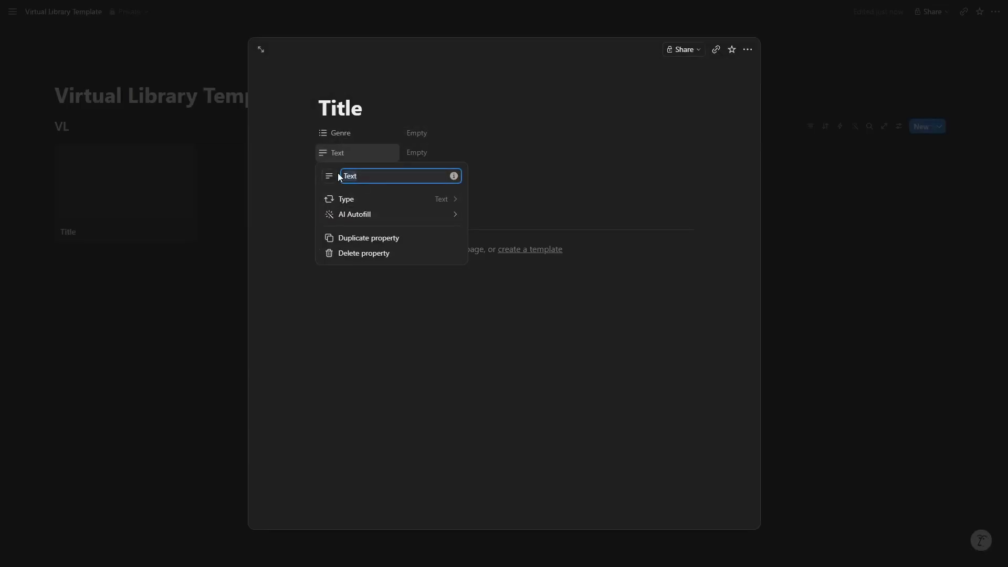
pyautogui.write('Author')
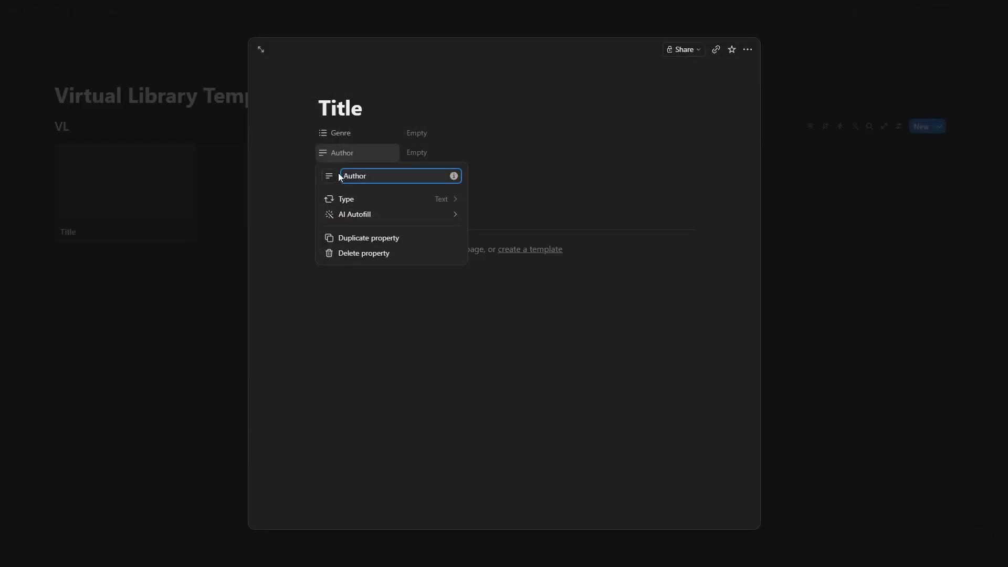
pyautogui.click(297, 184)
pyautogui.moveTo(349, 154); pyautogui.dragTo(352, 131)
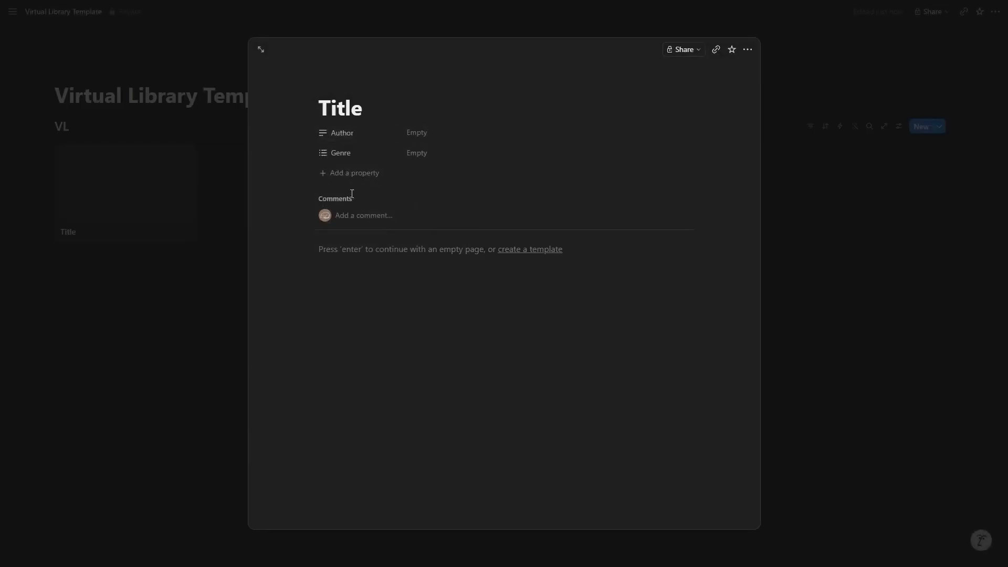
# Add a Text property named "Series Name" and place it between Author and Genre.
pyautogui.click(350, 173)
pyautogui.click(358, 209)
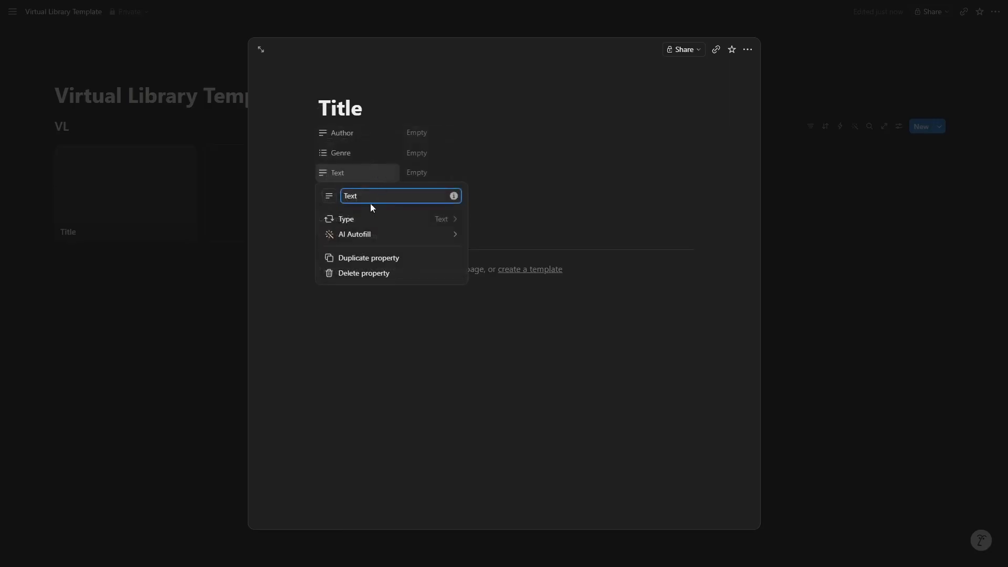
pyautogui.doubleClick(341, 195)
pyautogui.write('S')
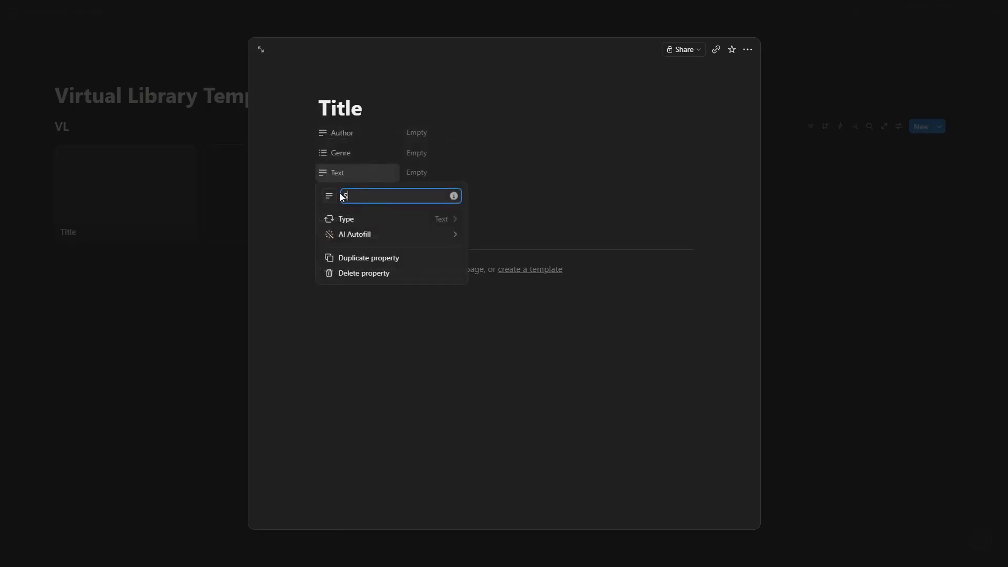
pyautogui.write('eries Name')
pyautogui.click(263, 198)
pyautogui.moveTo(349, 175); pyautogui.dragTo(349, 164)
# Add a Multi-select property named "Status" below Genre.
pyautogui.click(351, 194)
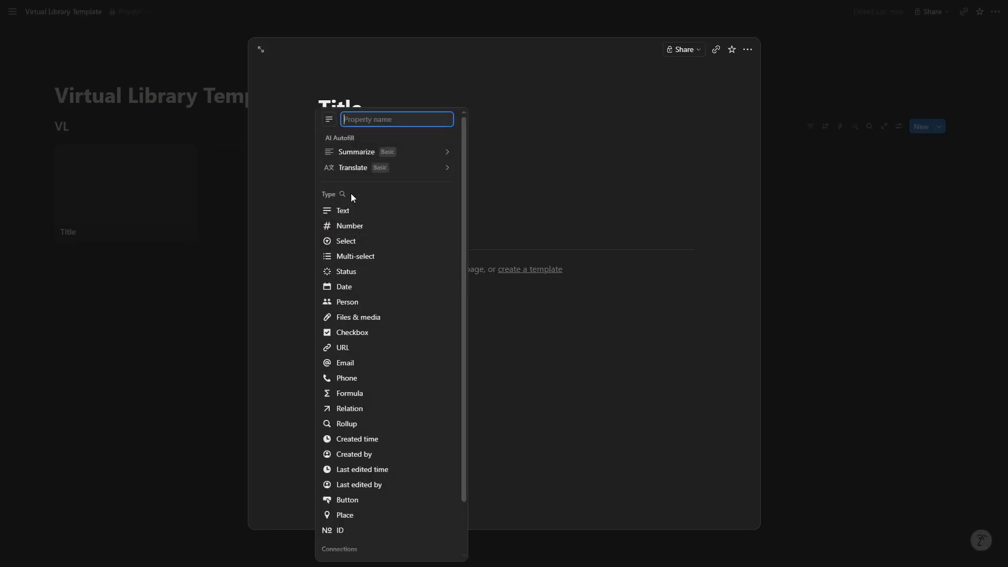
pyautogui.click(367, 256)
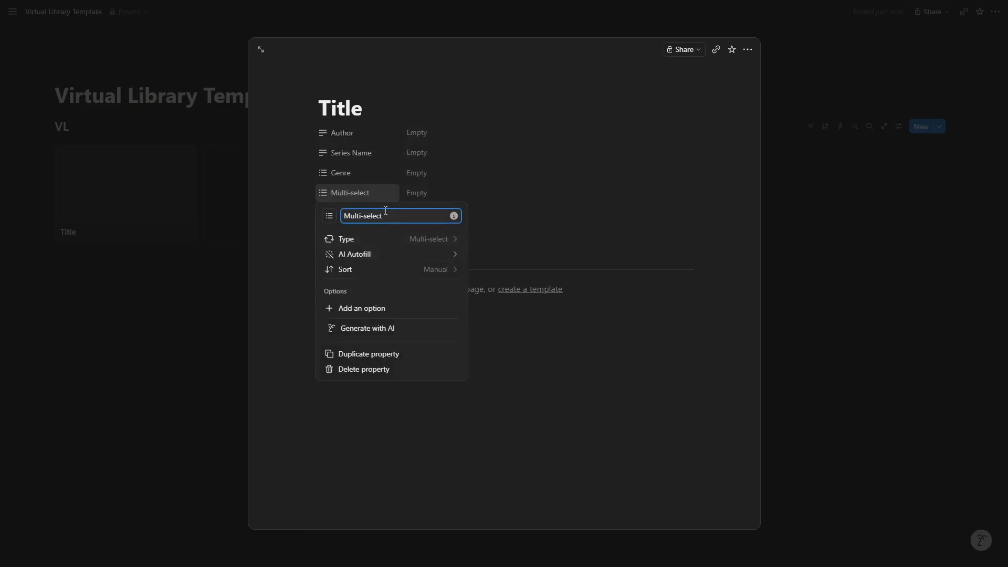
pyautogui.moveTo(386, 210); pyautogui.dragTo(344, 211)
pyautogui.write('Statu')
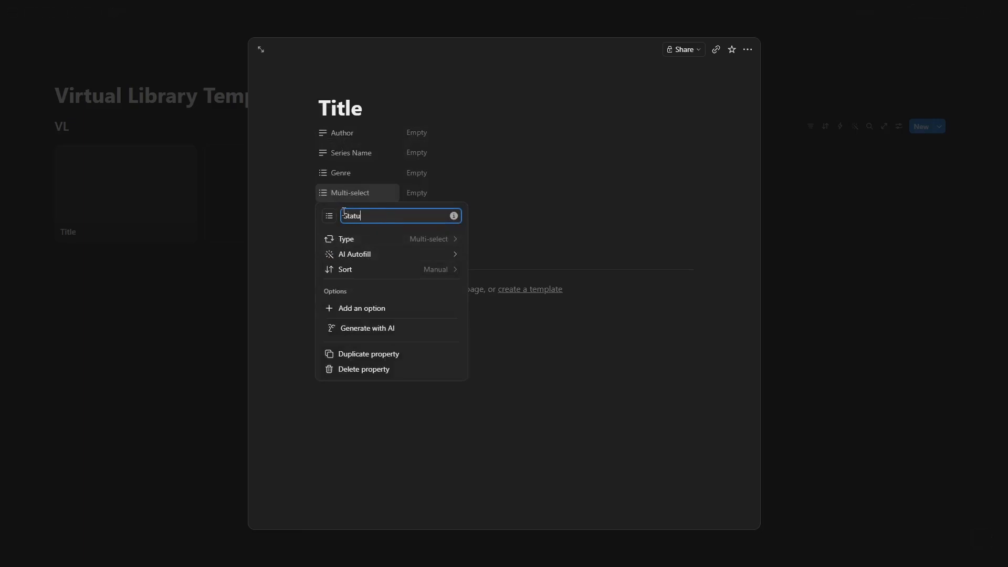
pyautogui.write('s')
pyautogui.click(501, 228)
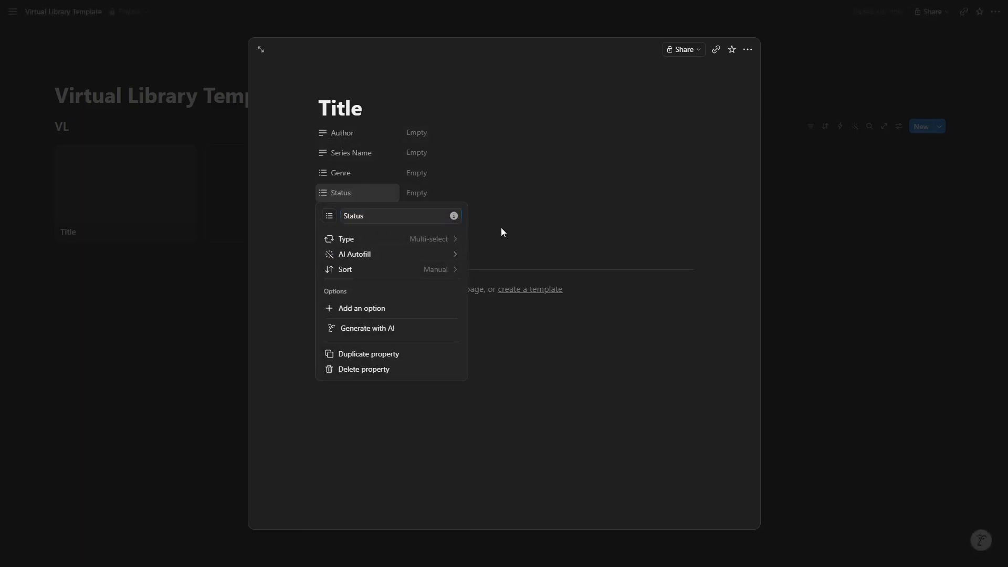
# Create the Status options Wishlist, TBR, In Progress, Read and DNF in the Title entry.
pyautogui.click(437, 197)
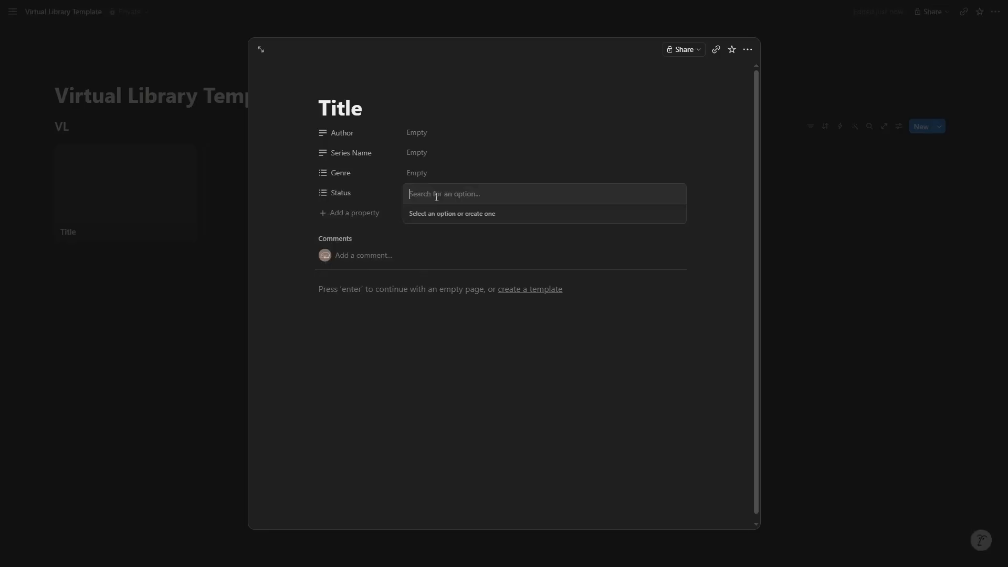
pyautogui.write('Wishlist')
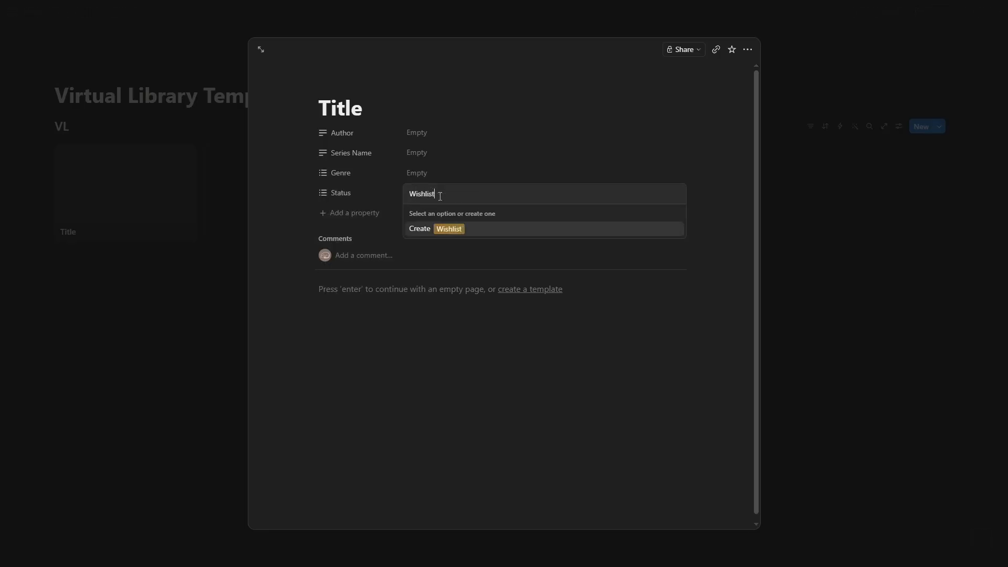
pyautogui.press('Return')
pyautogui.write('TBR')
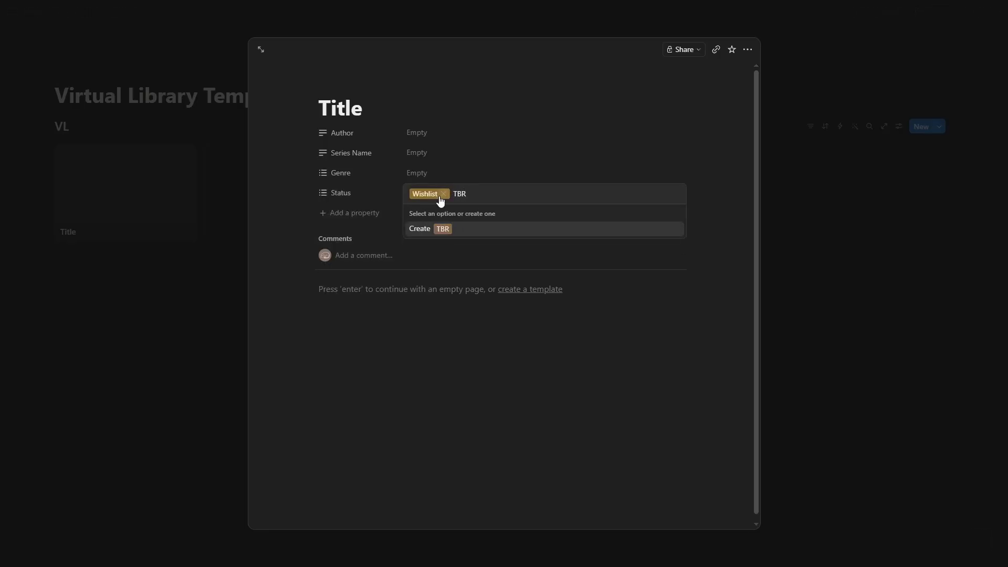
pyautogui.press('Return')
pyautogui.write('In Progres')
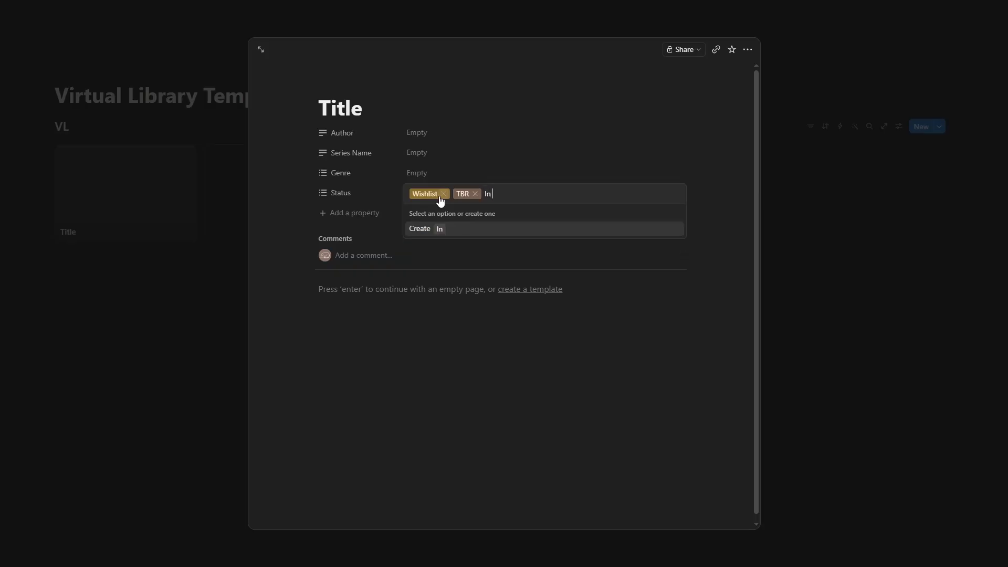
pyautogui.write('s')
pyautogui.press('Return')
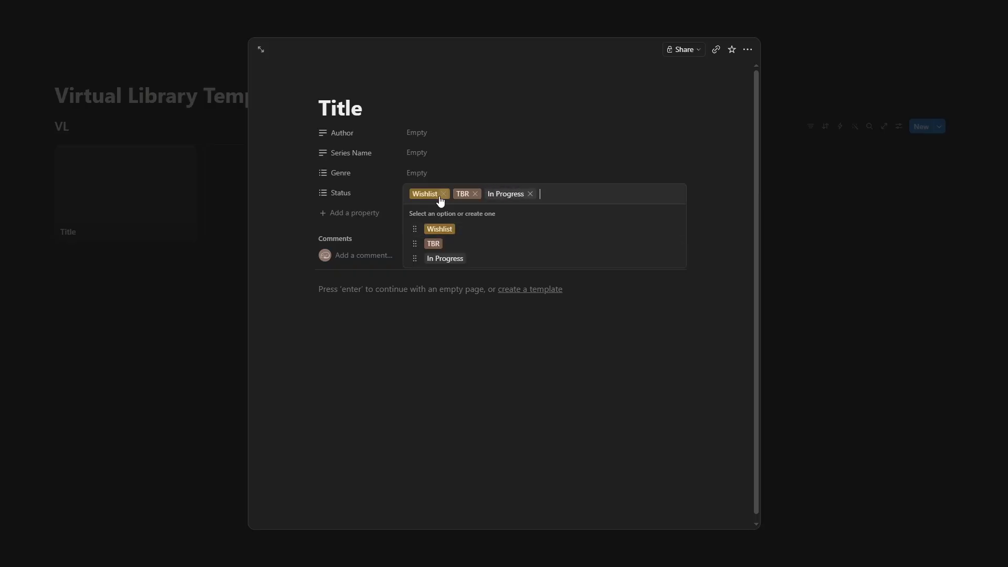
pyautogui.write('Read')
pyautogui.press('Return')
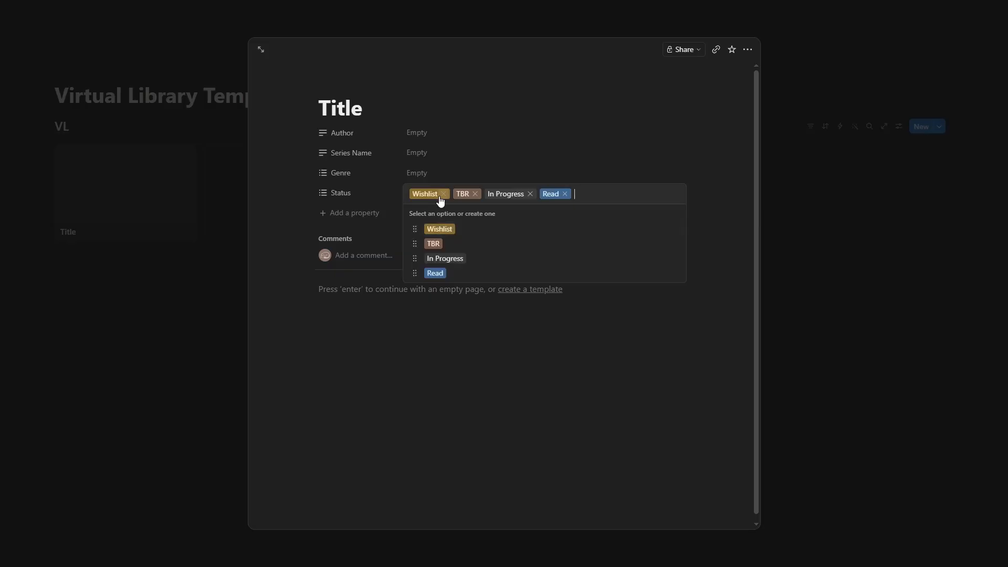
pyautogui.write('DNF')
pyautogui.press('Return')
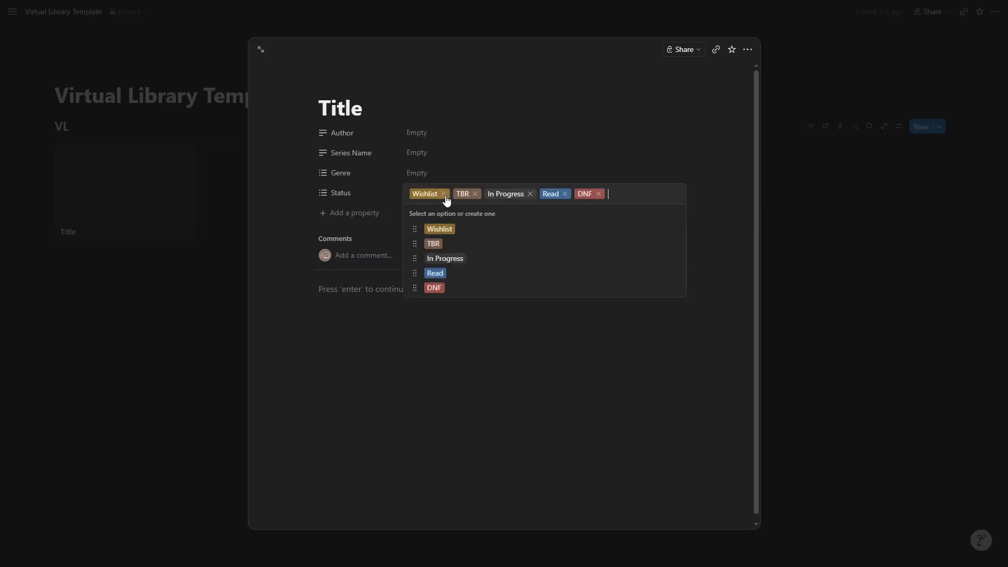
# Remove Wishlist, TBR, Read and DNF from the entry's Status value, keeping only In Progress selected.
pyautogui.click(444, 194)
pyautogui.click(431, 195)
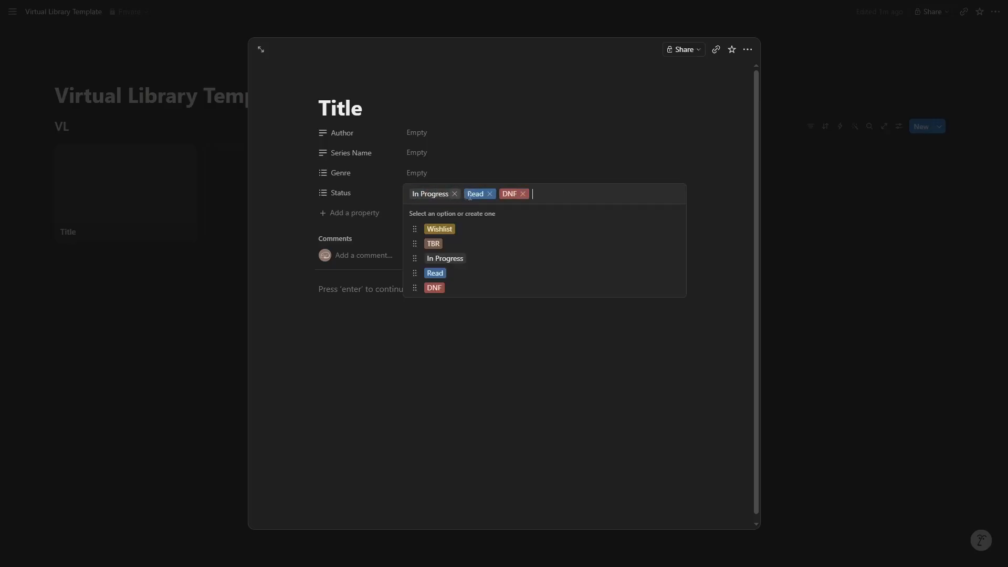
pyautogui.click(489, 194)
pyautogui.click(488, 194)
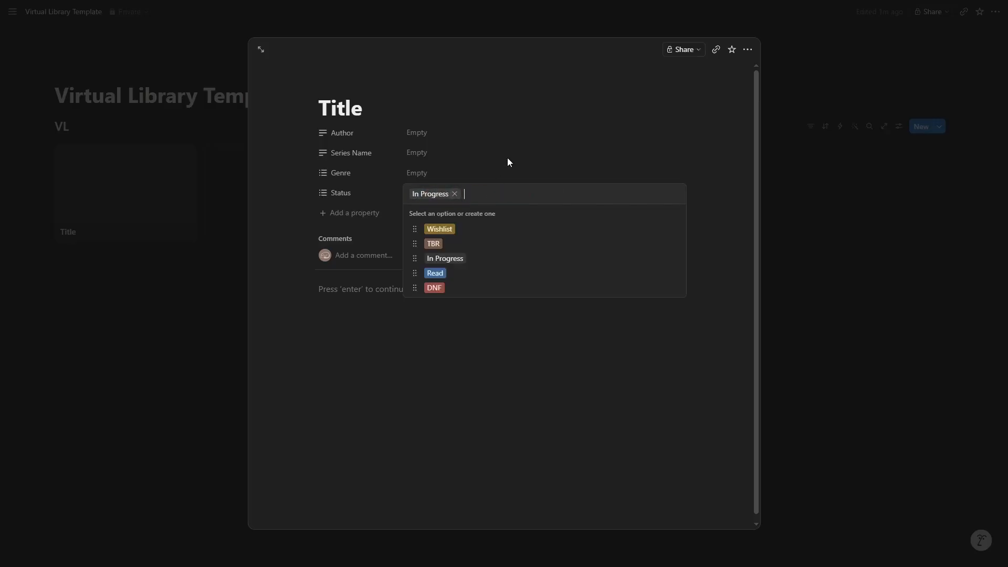
pyautogui.click(508, 162)
# Add a Checkbox property named "Own a Copy" and place it below Status.
pyautogui.click(358, 215)
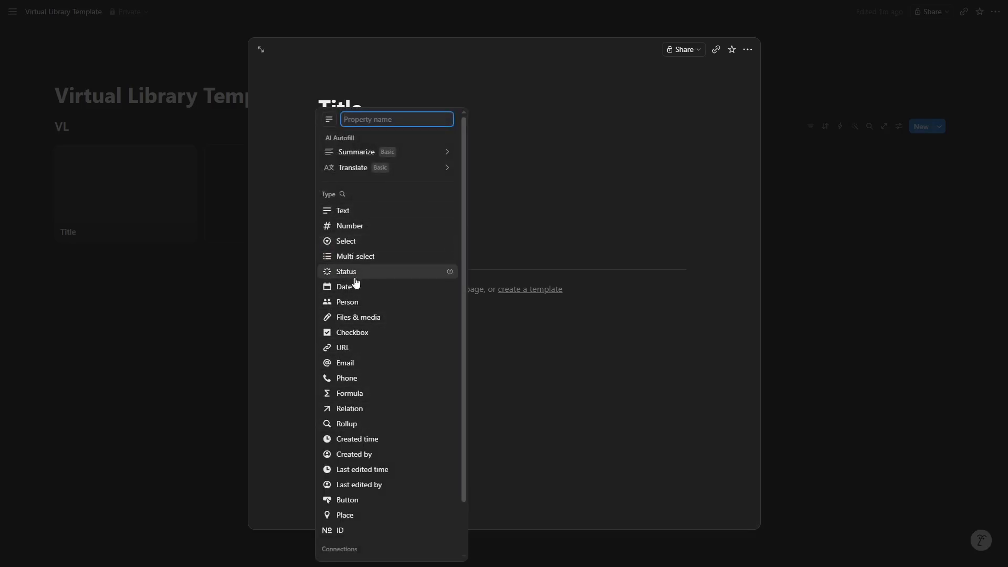
pyautogui.click(372, 333)
pyautogui.moveTo(381, 216); pyautogui.dragTo(341, 212)
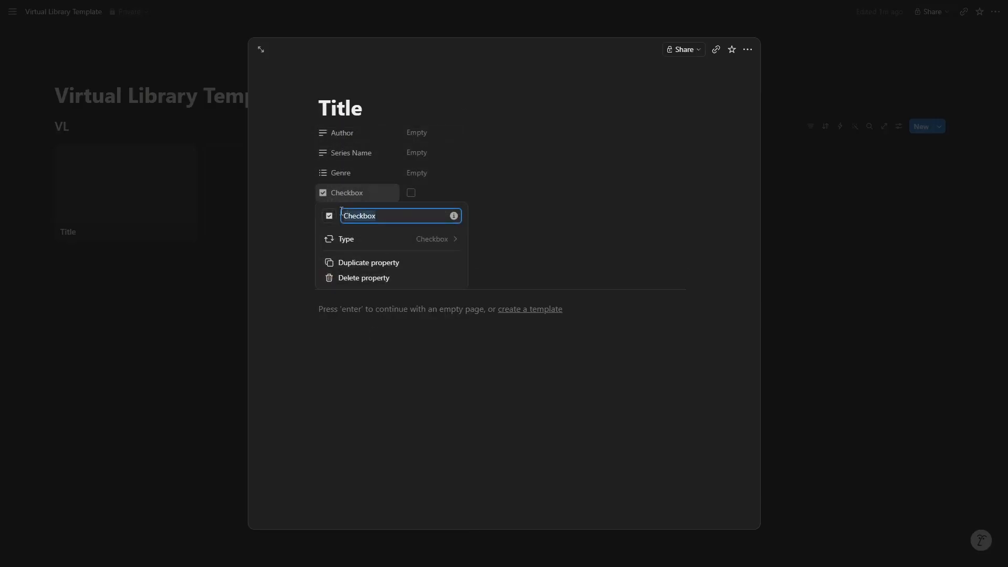
pyautogui.write('Own a Co')
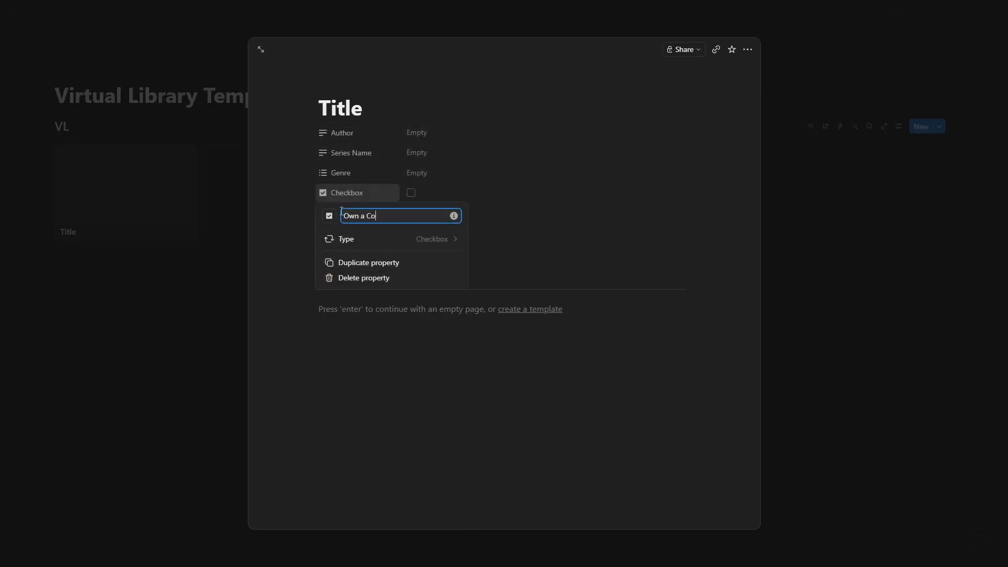
pyautogui.write('py')
pyautogui.click(279, 203)
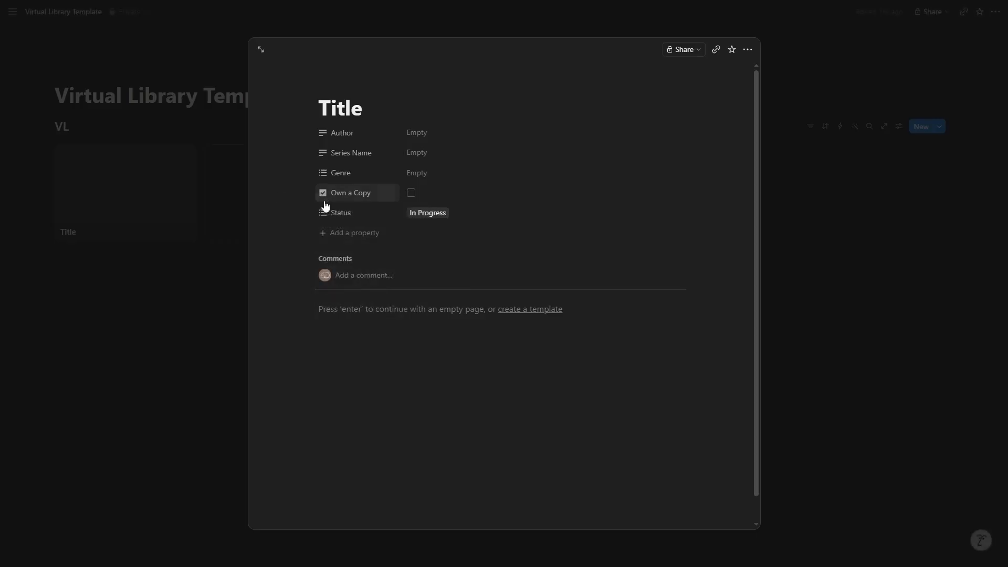
pyautogui.moveTo(326, 200); pyautogui.dragTo(348, 216)
# Add a Checkbox property named "Reread" below Own a Copy.
pyautogui.click(349, 237)
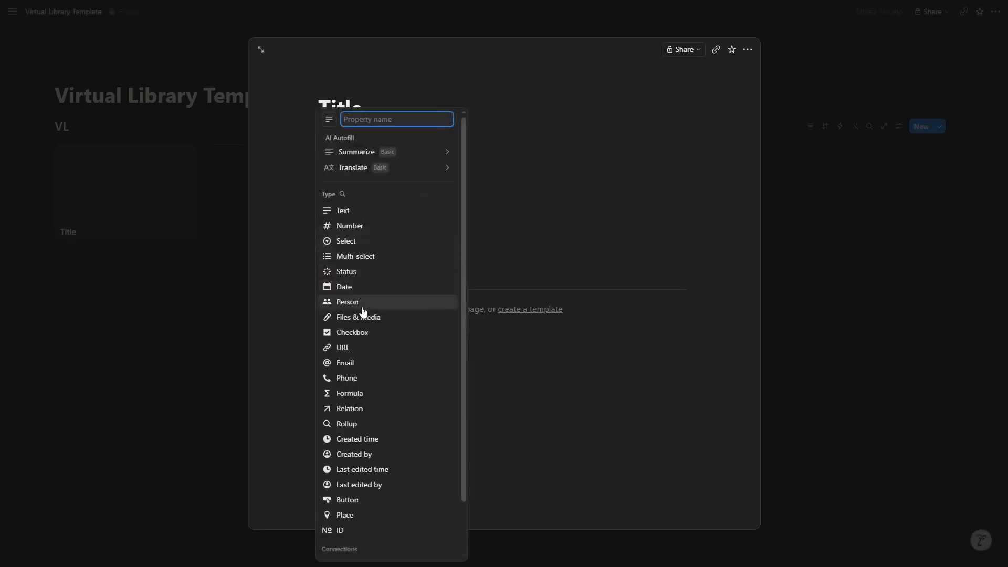
pyautogui.click(364, 343)
pyautogui.doubleClick(396, 254)
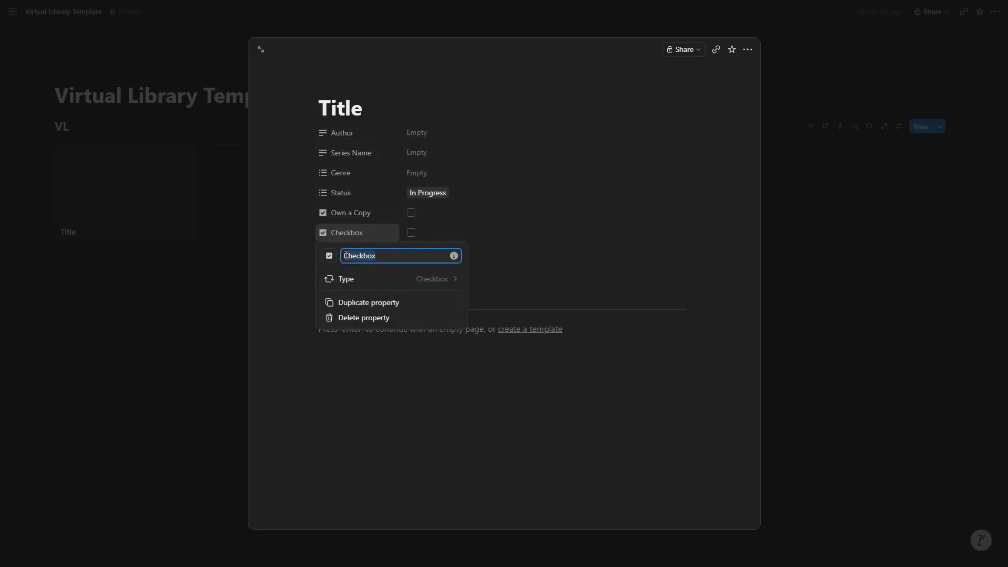
pyautogui.write('Reread')
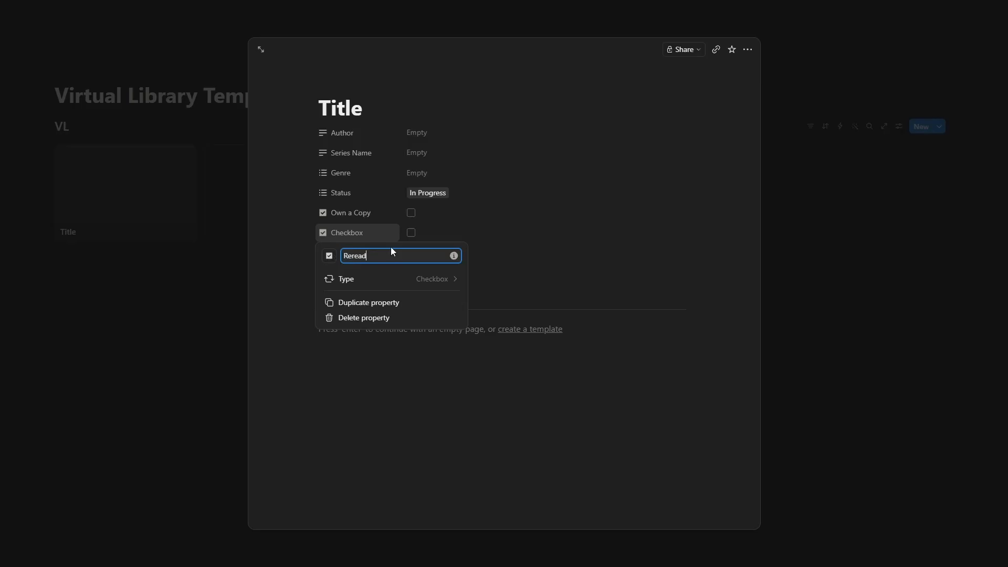
pyautogui.click(276, 226)
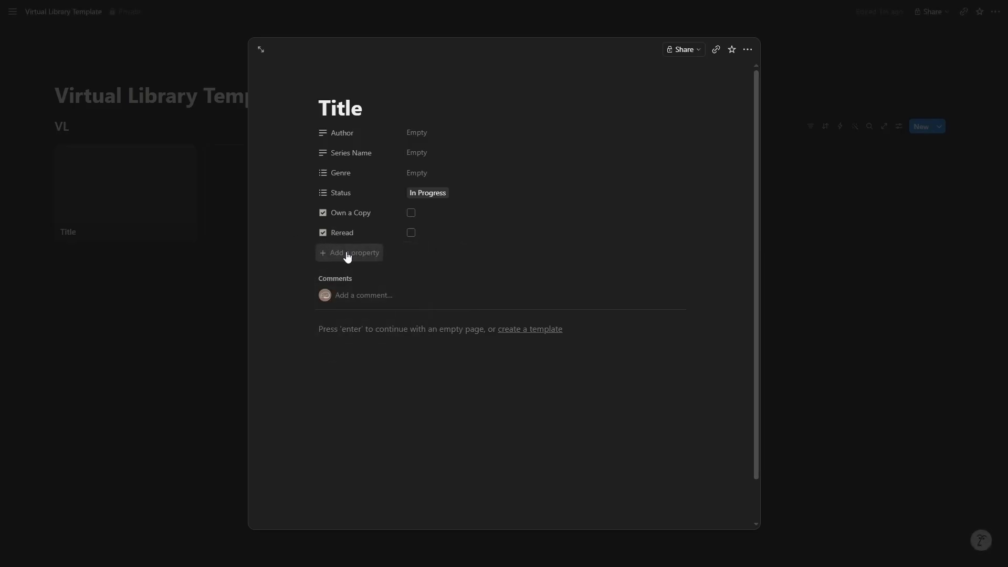
# Add a Number property named "Publication Year" and place it below Reread.
pyautogui.click(347, 256)
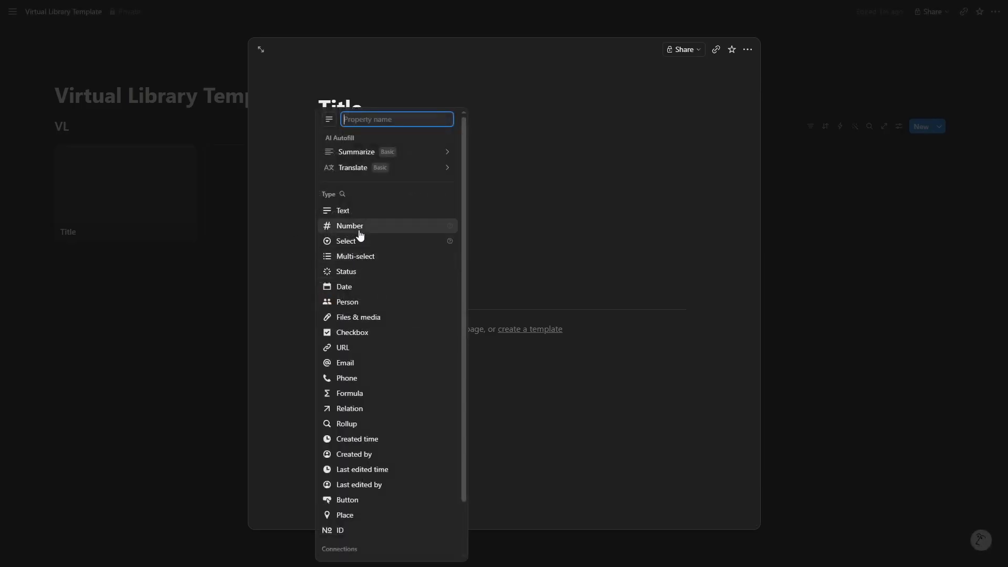
pyautogui.click(360, 236)
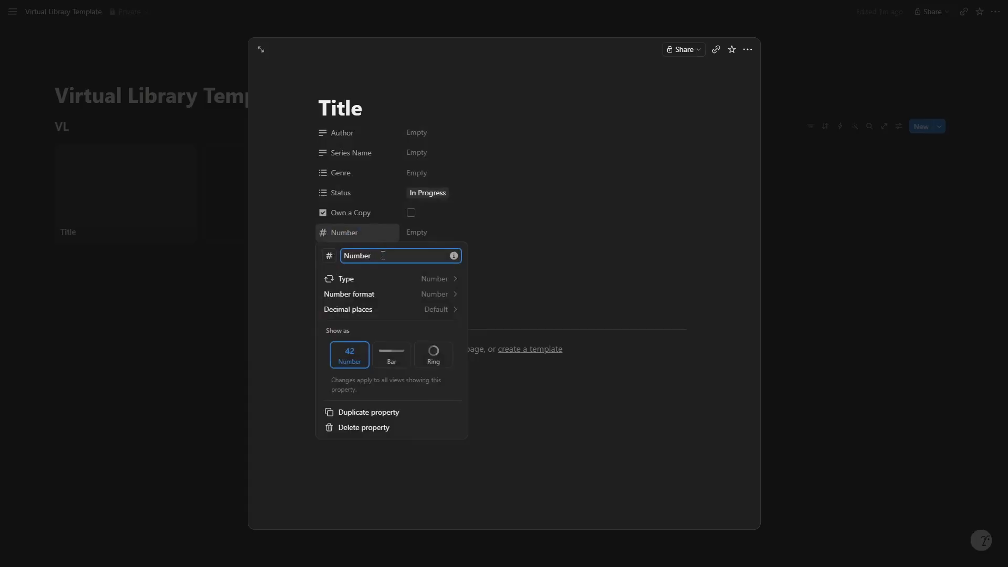
pyautogui.write('Publication Year')
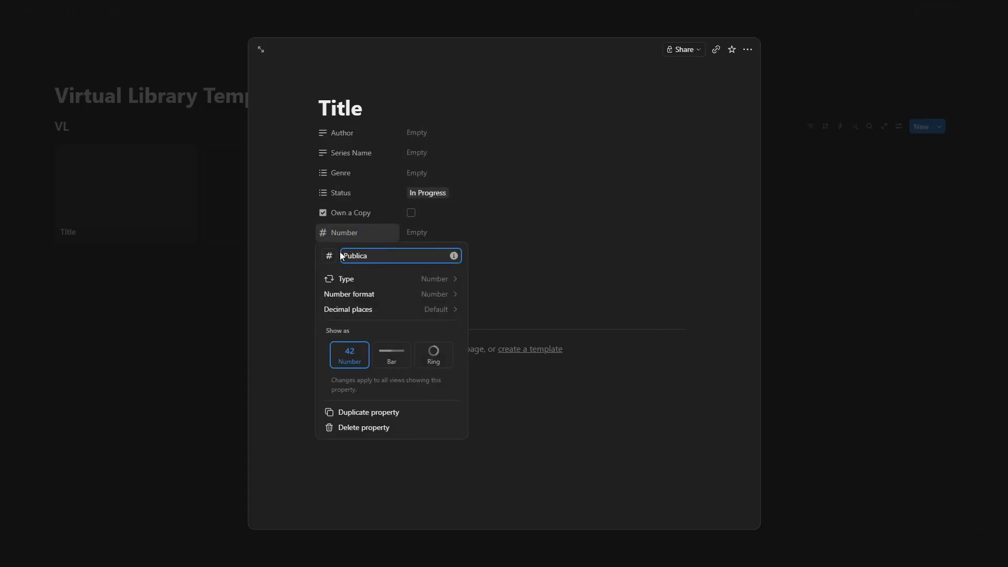
pyautogui.click(565, 228)
pyautogui.moveTo(362, 234); pyautogui.dragTo(366, 258)
# Add a Date property named "Last Read" below Publication Year.
pyautogui.click(356, 272)
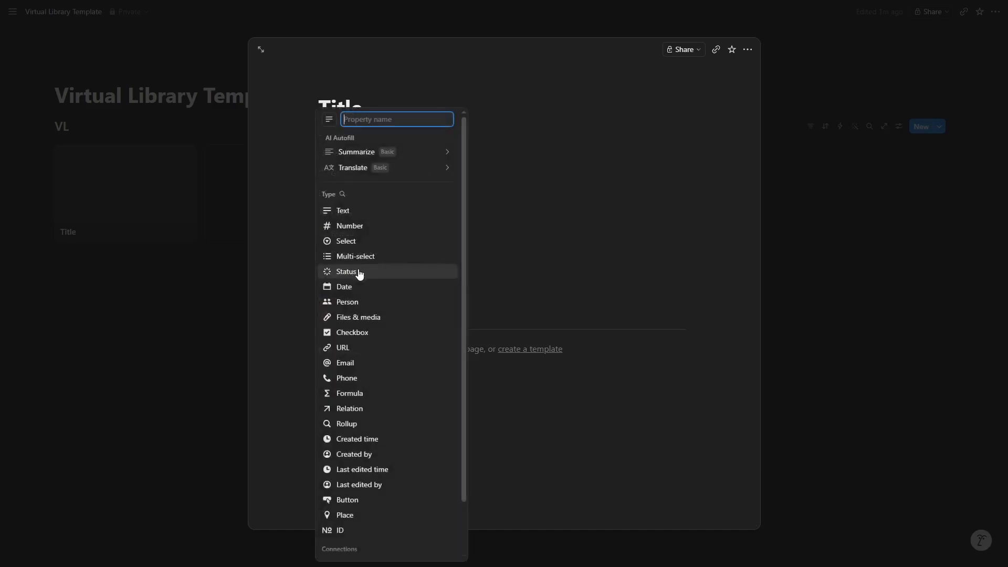
pyautogui.click(360, 287)
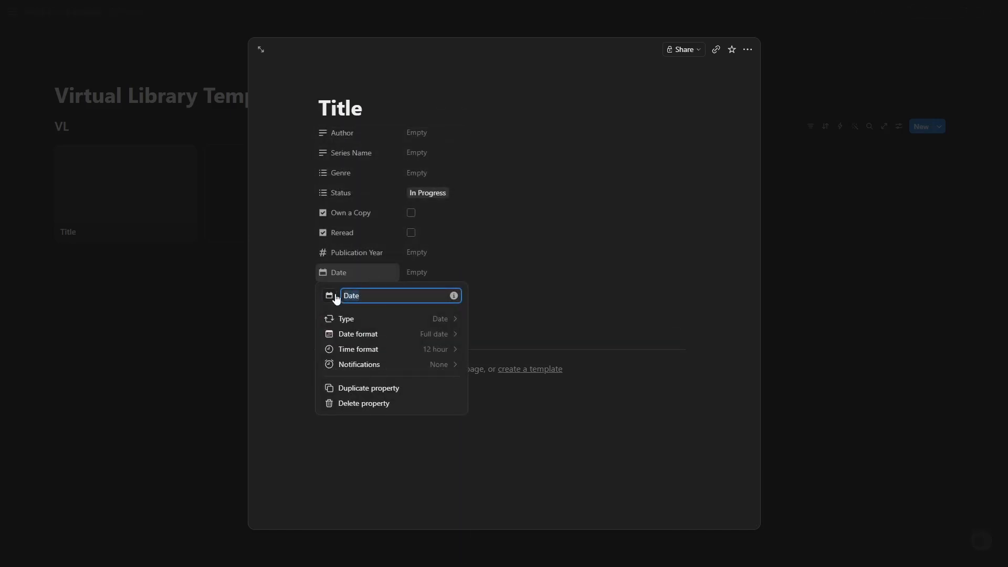
pyautogui.press('BackSpace')
pyautogui.write('Last Read')
pyautogui.click(266, 274)
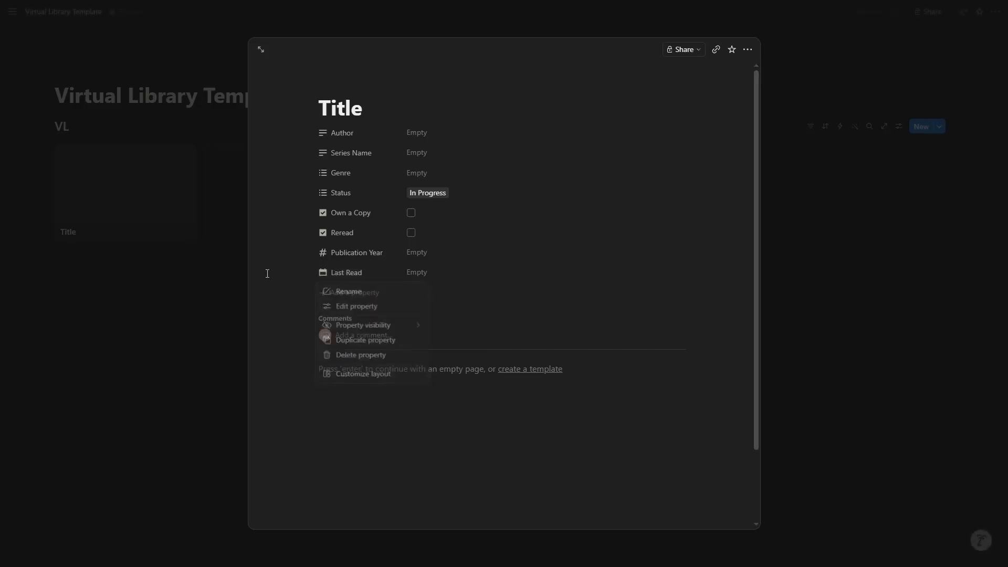
# Add a Number property named "Days to Read" and place it below Last Read.
pyautogui.click(347, 297)
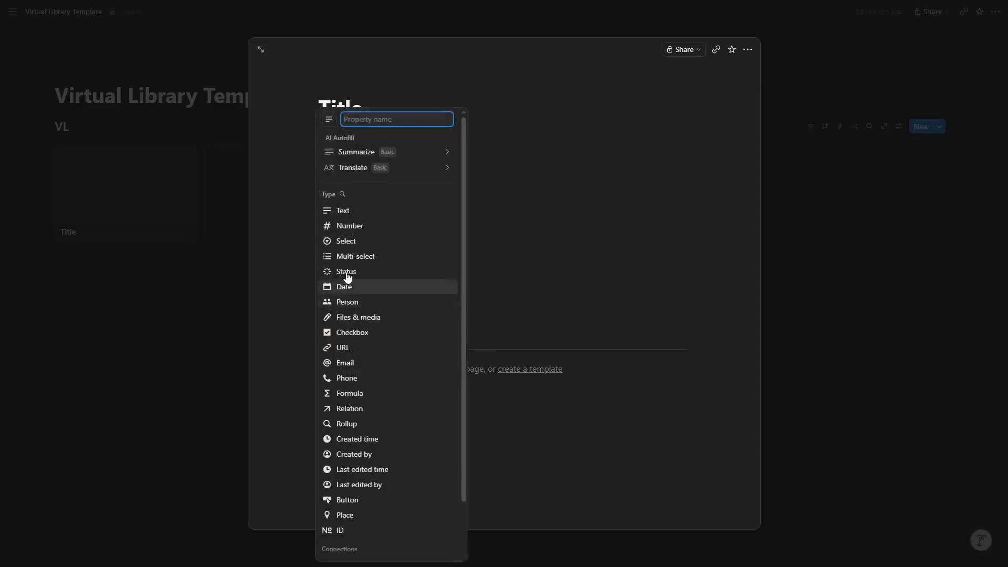
pyautogui.click(344, 225)
pyautogui.doubleClick(342, 312)
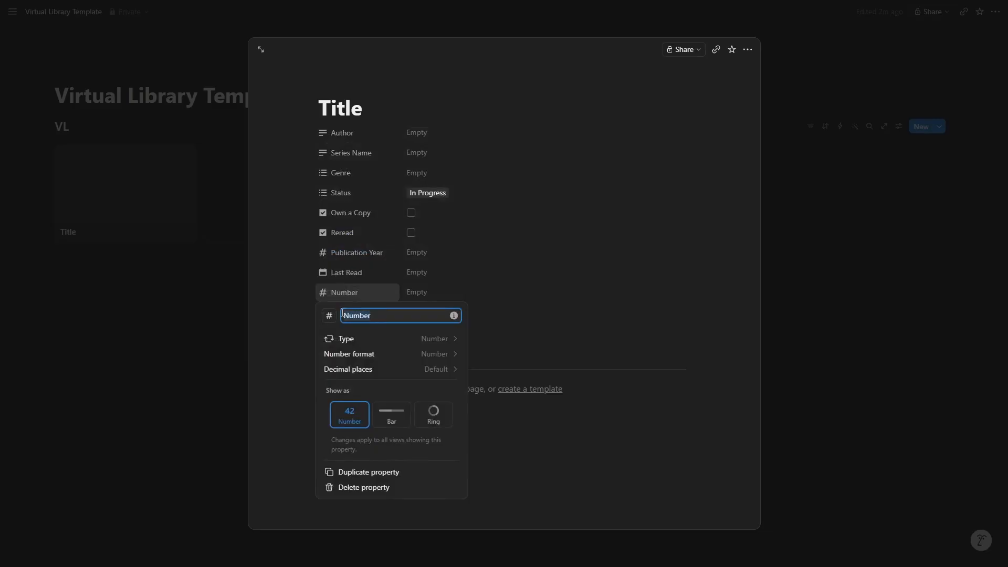
pyautogui.write('Days to Read')
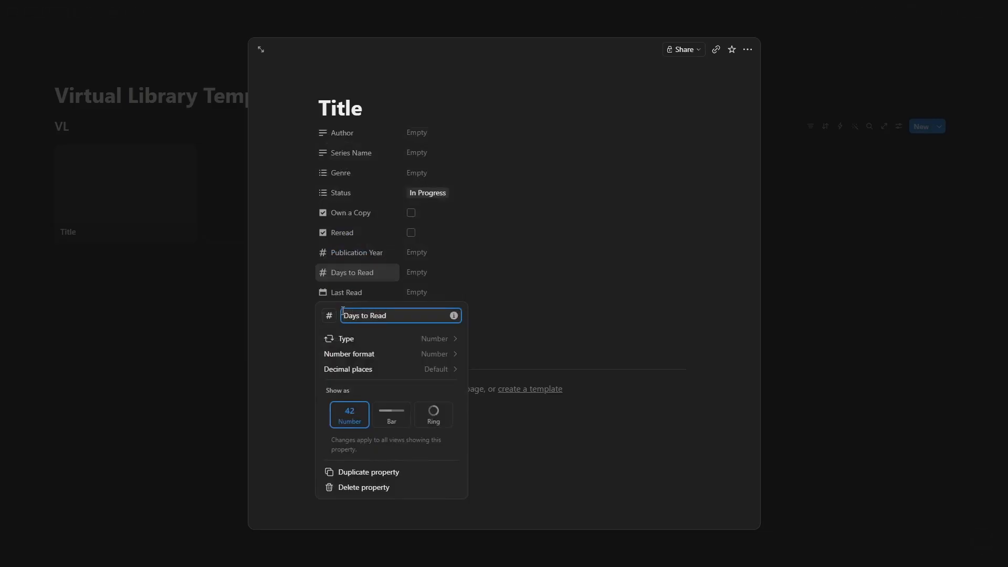
pyautogui.click(279, 277)
pyautogui.click(280, 277)
pyautogui.moveTo(341, 279); pyautogui.dragTo(352, 297)
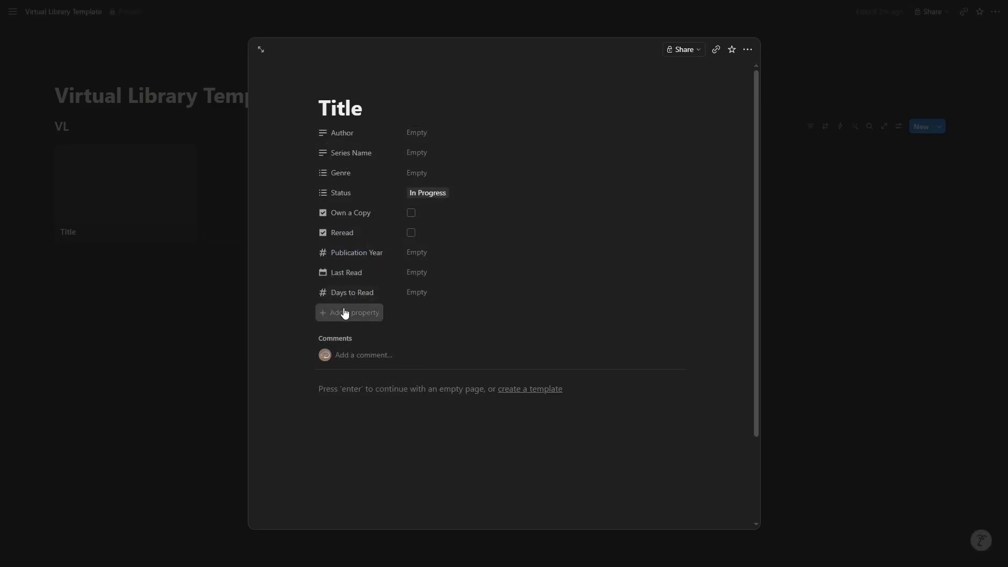
# Add a Number property named "Rating" below Days to Read.
pyautogui.click(344, 313)
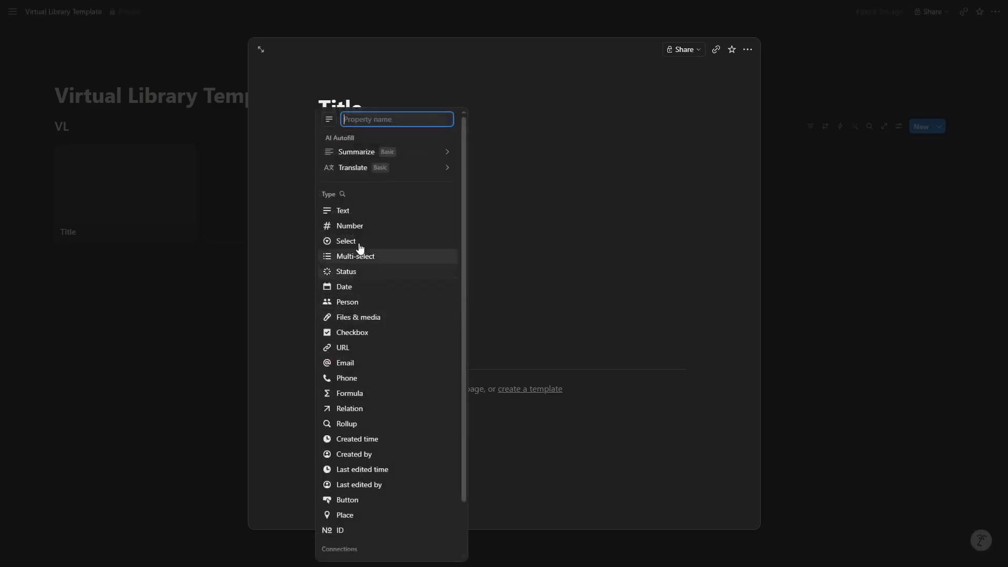
pyautogui.click(355, 227)
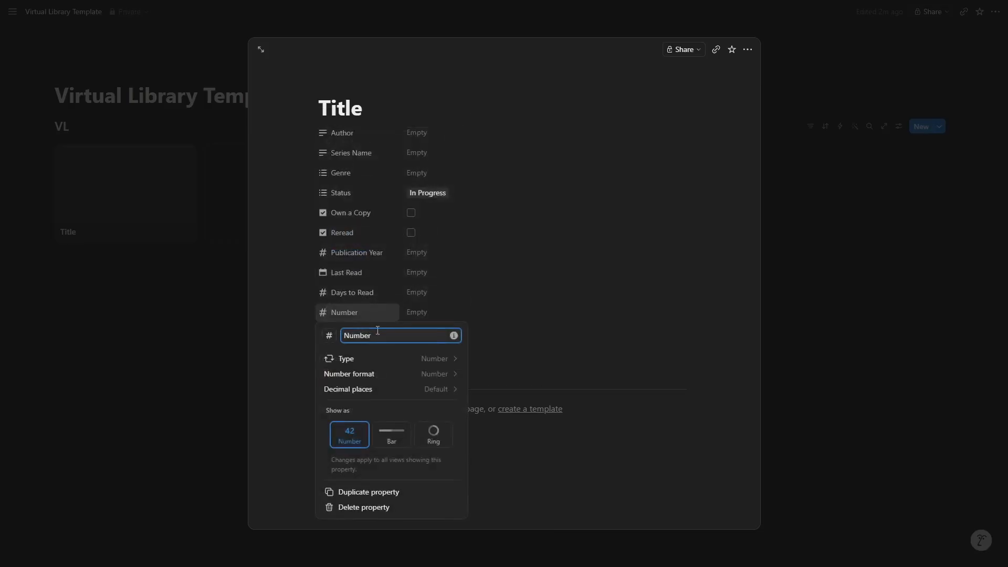
pyautogui.doubleClick(344, 335)
pyautogui.write('Rat')
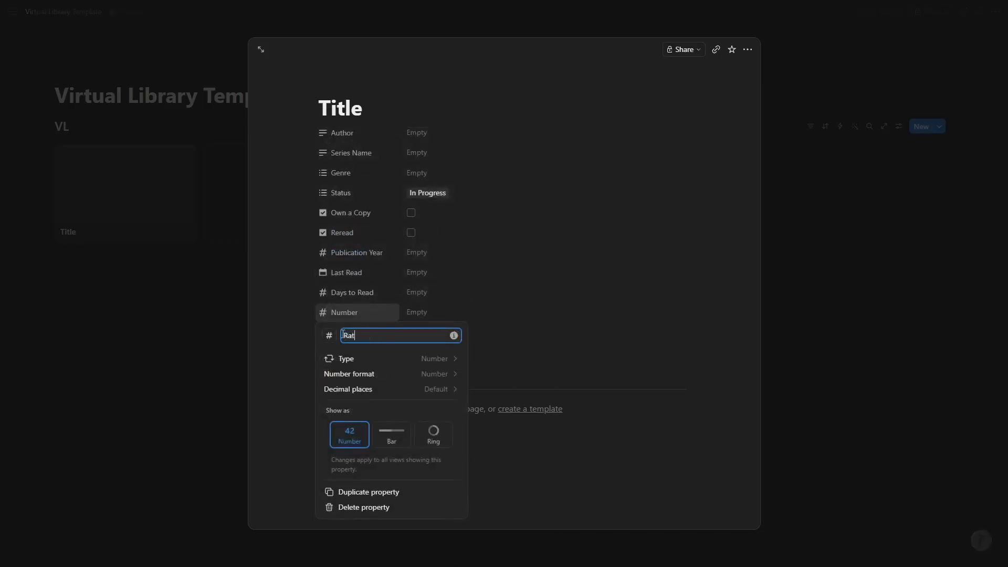
pyautogui.write('ing')
pyautogui.click(287, 302)
pyautogui.click(287, 302)
# Add a Number property named "Current Page" and place it below Rating.
pyautogui.click(347, 335)
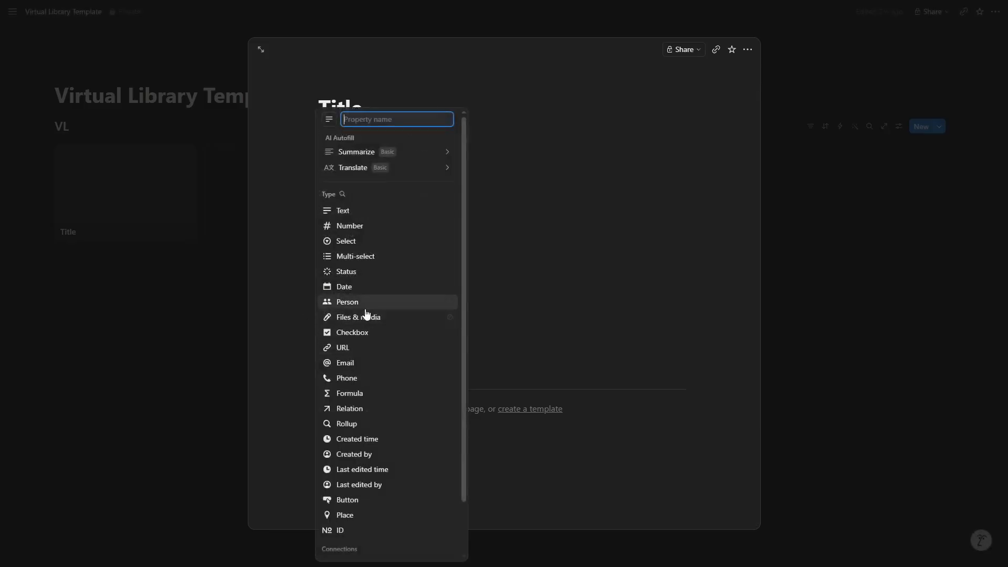
pyautogui.click(369, 231)
pyautogui.write('C')
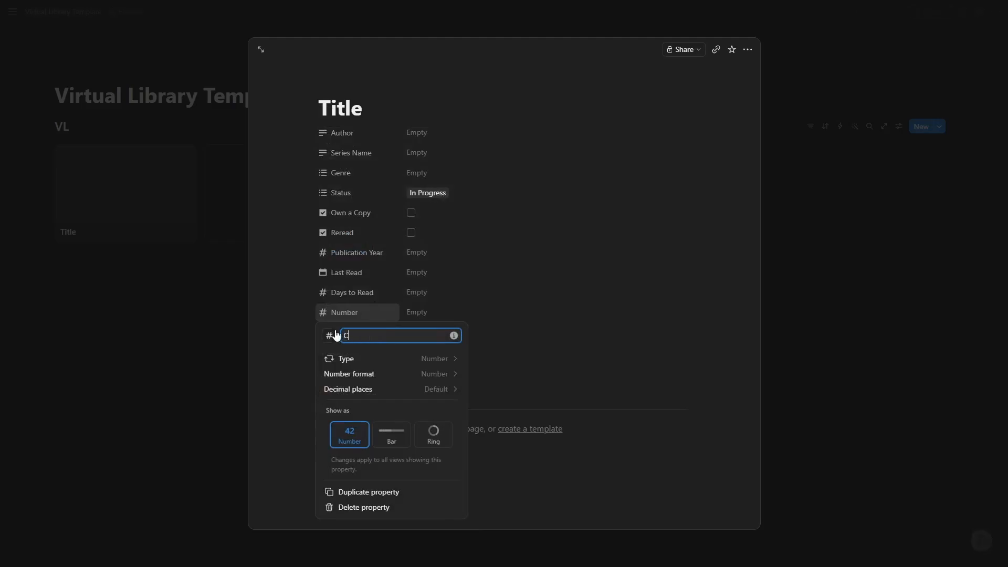
pyautogui.write('urrent Page')
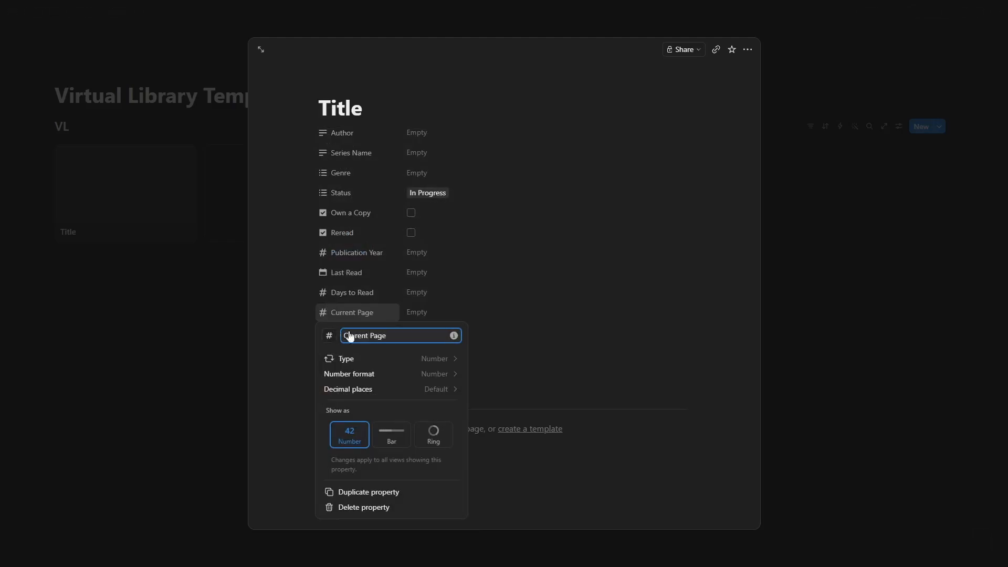
pyautogui.press('Return')
pyautogui.moveTo(362, 326); pyautogui.dragTo(372, 344)
# Add a Number property named "Pages" below Current Page.
pyautogui.click(367, 351)
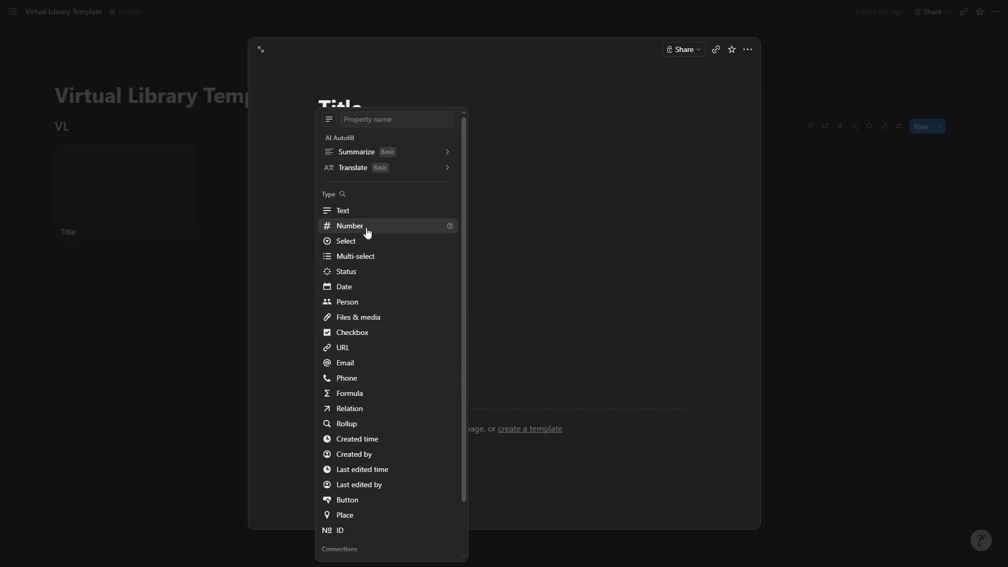
pyautogui.click(367, 229)
pyautogui.doubleClick(350, 374)
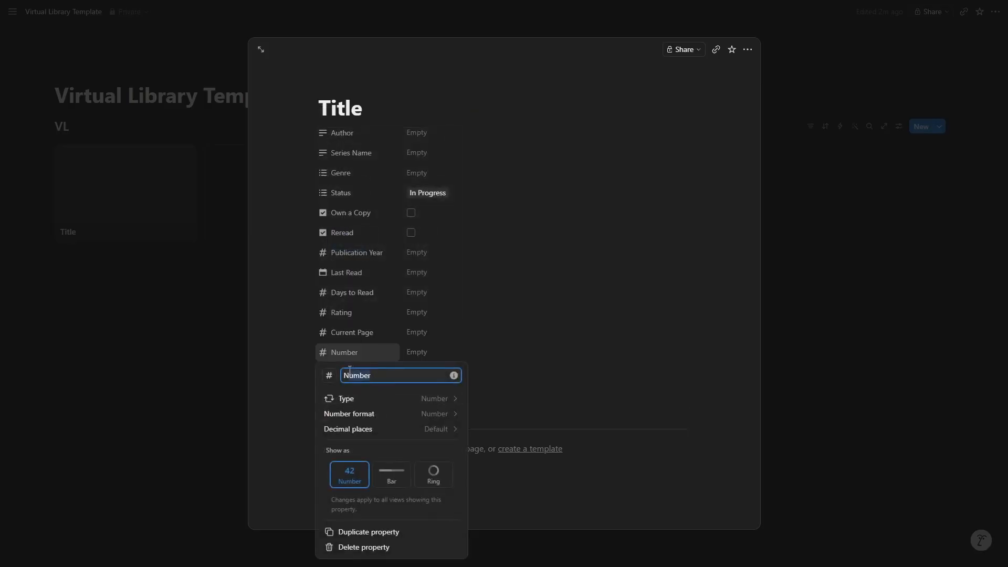
pyautogui.write('Pages')
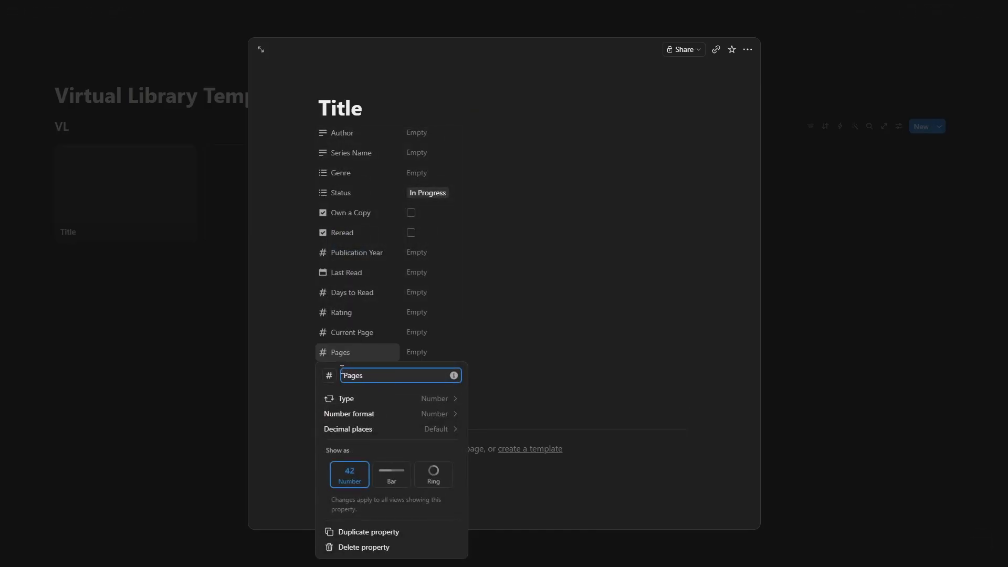
pyautogui.press('Return')
# Add a Formula property named "Progression" below Pages.
pyautogui.click(345, 379)
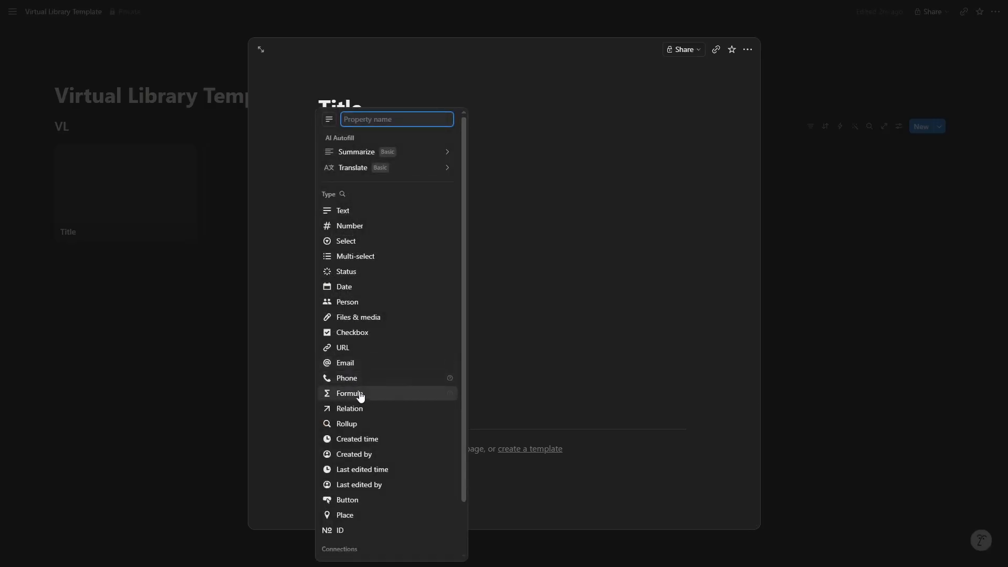
pyautogui.click(357, 394)
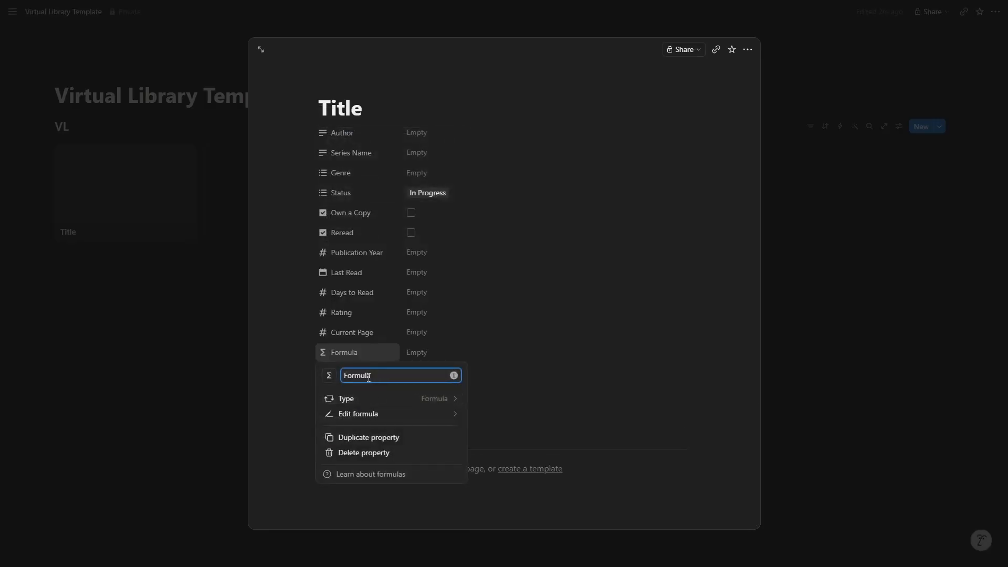
pyautogui.doubleClick(369, 377)
pyautogui.write('Pro')
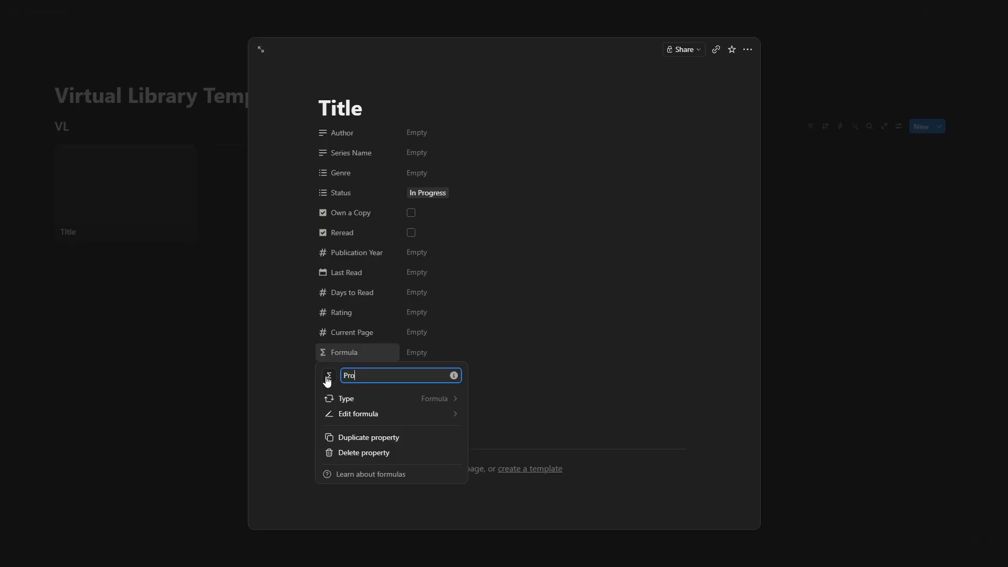
pyautogui.write('gression')
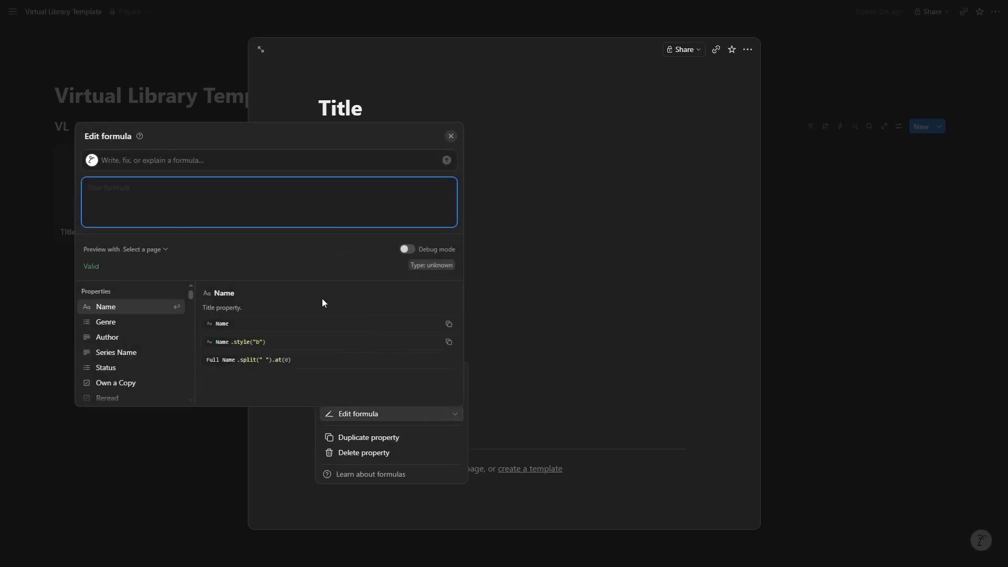
# Define the Progression formula as (Current Page / Pages), using the two number properties.
pyautogui.write('(Cu')
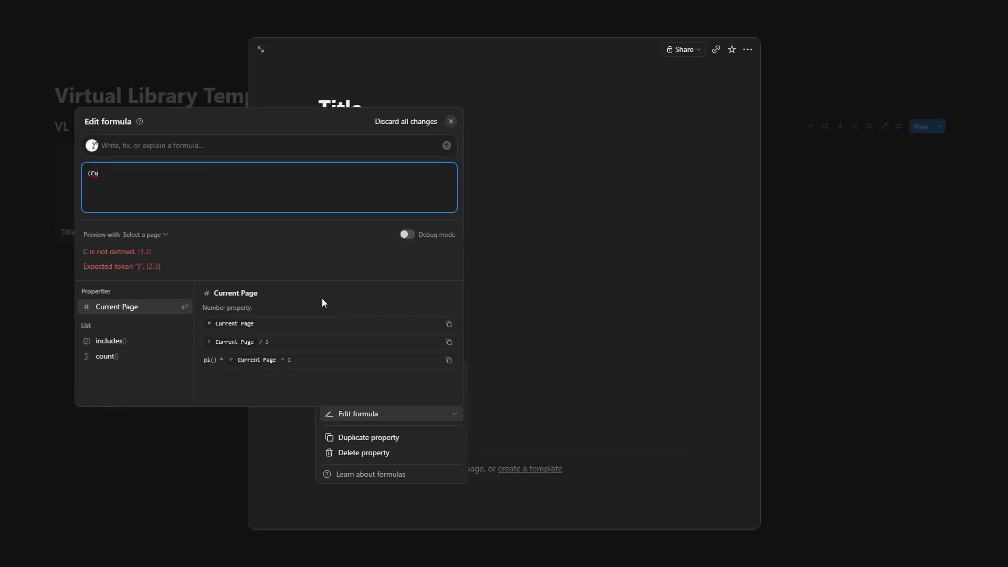
pyautogui.click(144, 313)
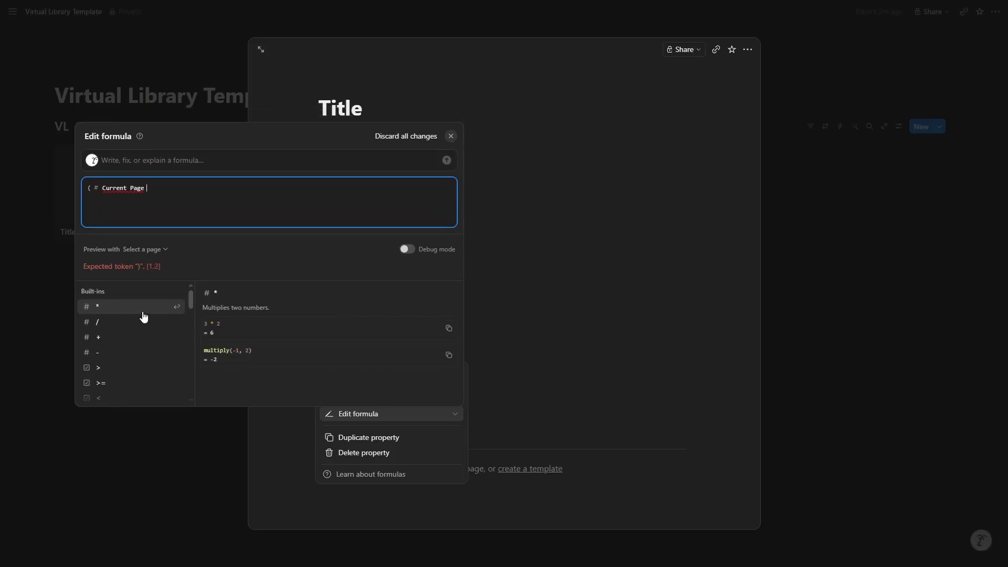
pyautogui.write('/Pa')
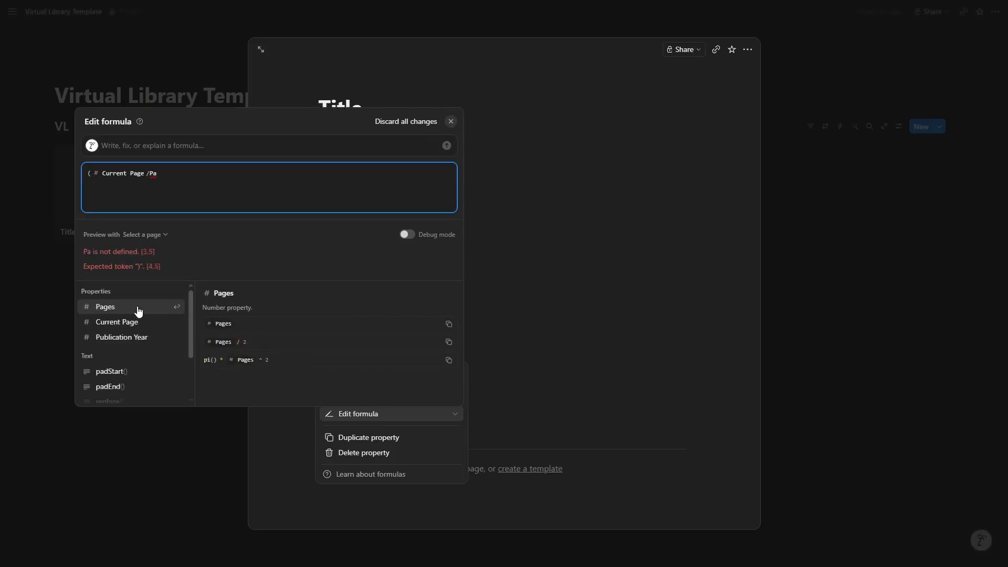
pyautogui.click(138, 311)
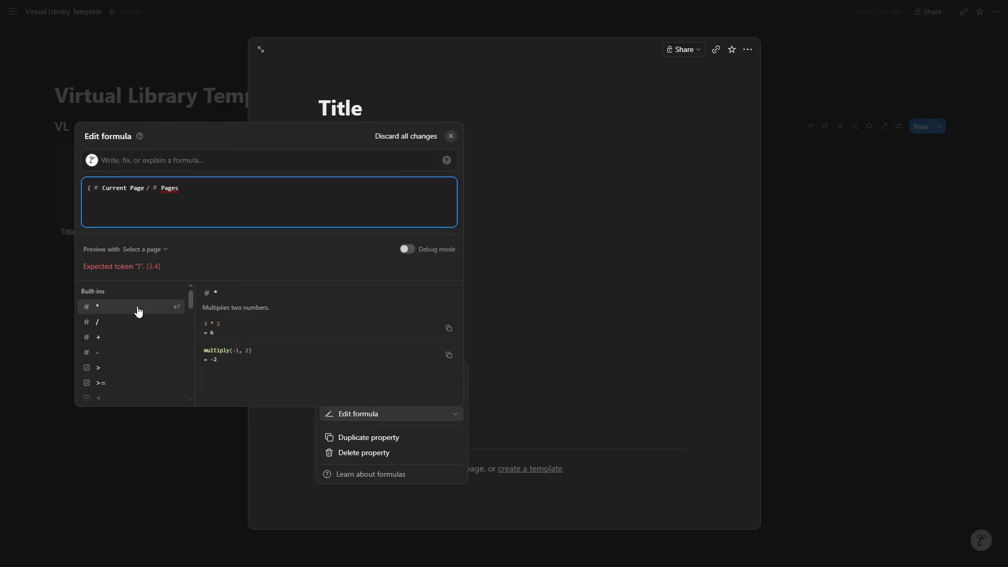
pyautogui.write(')')
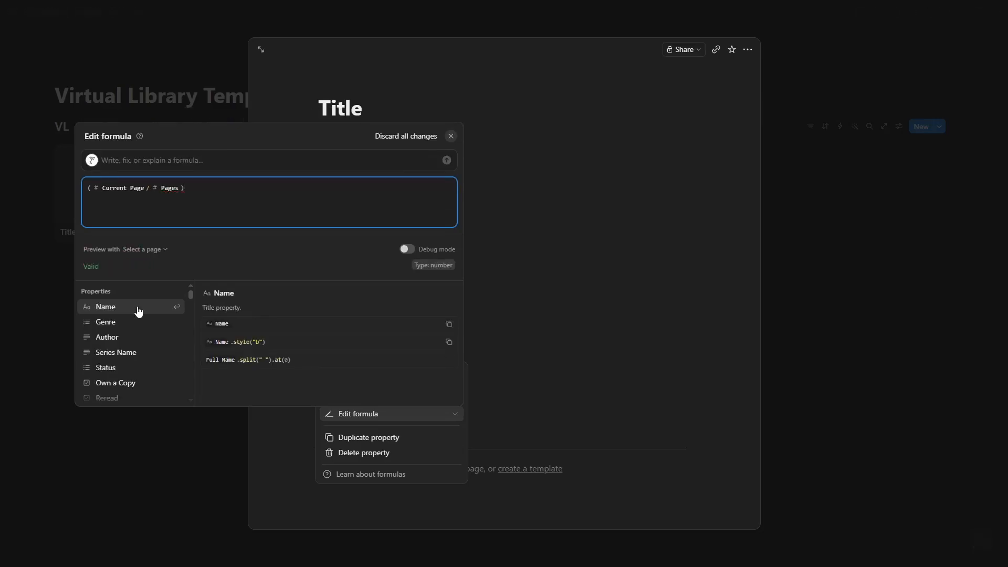
pyautogui.click(450, 137)
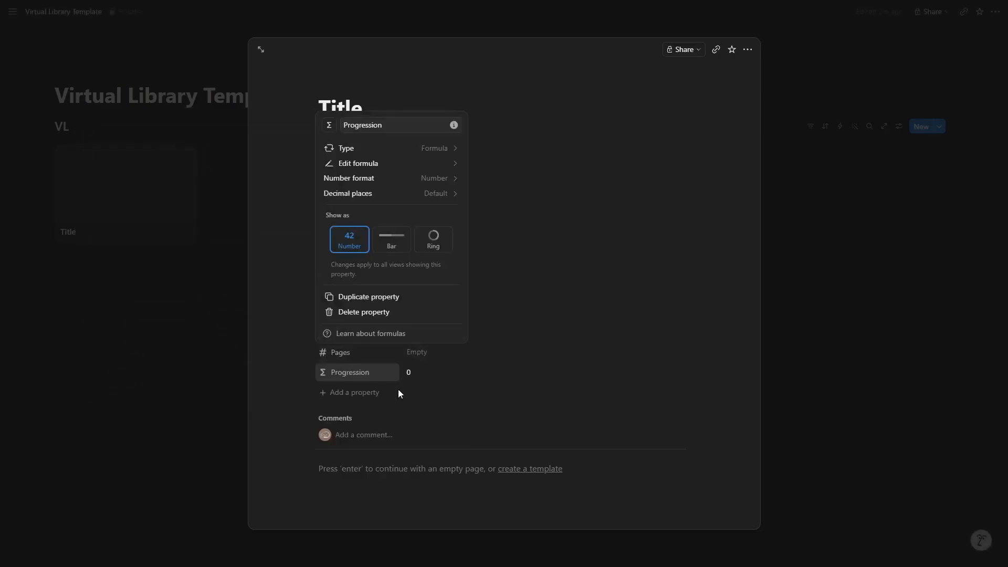
# Show the Progression property as a bar and set its number format to Percent.
pyautogui.click(396, 229)
pyautogui.click(420, 107)
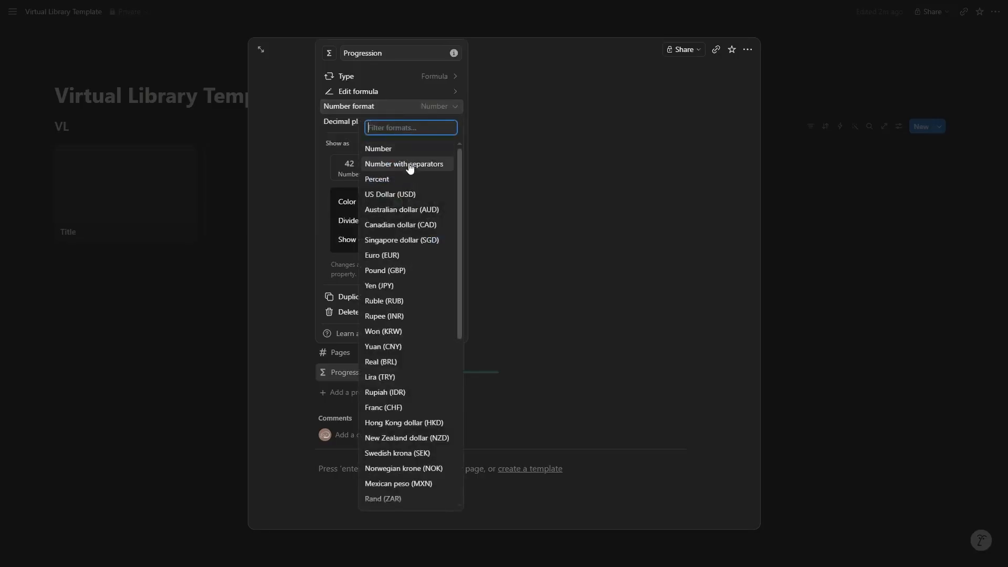
pyautogui.click(411, 178)
pyautogui.click(622, 224)
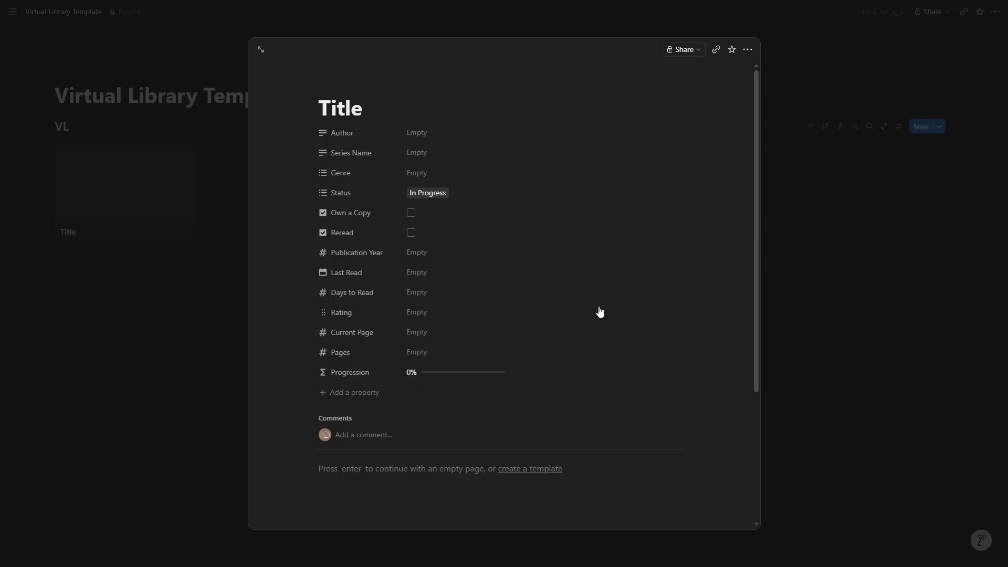
# Close the book entry and add a callout reading "Reading & Physical Library" below the VL gallery.
pyautogui.click(121, 284)
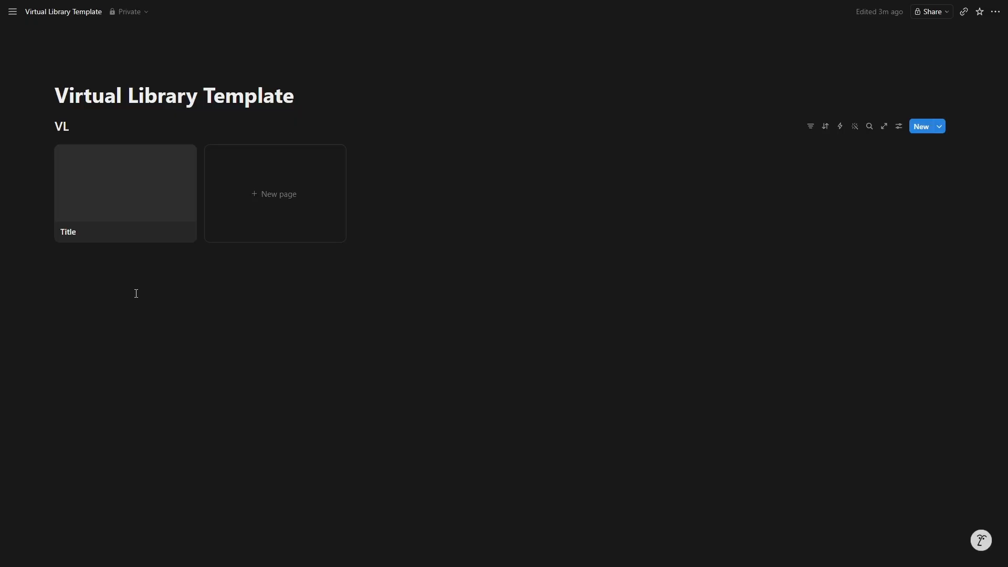
pyautogui.click(136, 294)
pyautogui.write('/call')
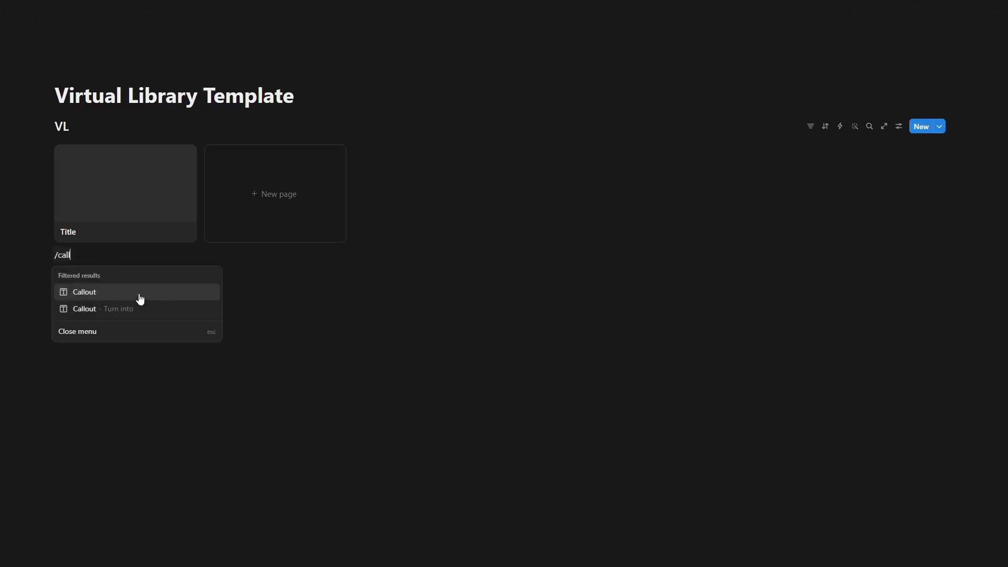
pyautogui.press('Return')
pyautogui.write('Reading & Physical Library')
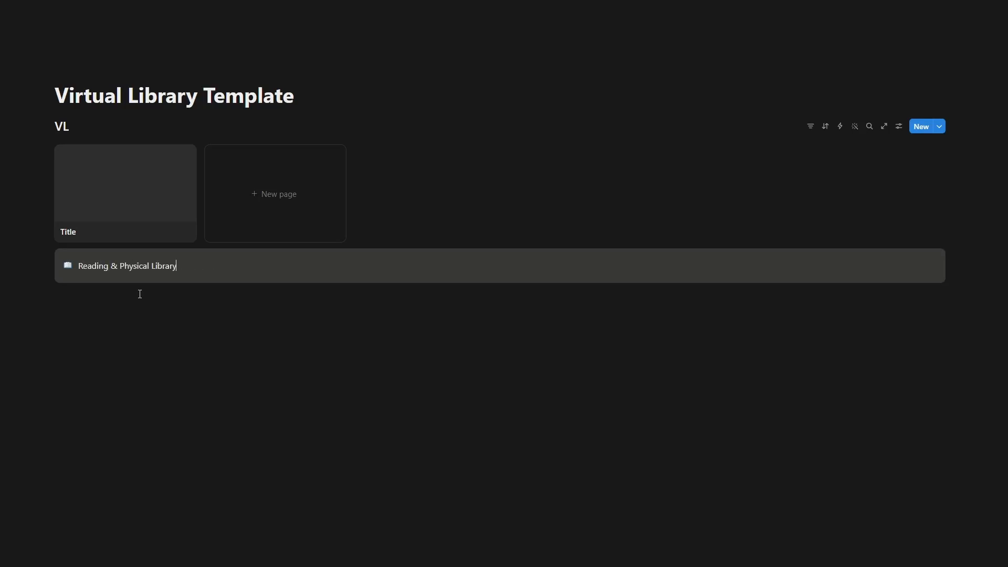
# Insert a divider inside the callout beneath the "Reading & Physical Library" text.
pyautogui.press('Return')
pyautogui.write('/siv')
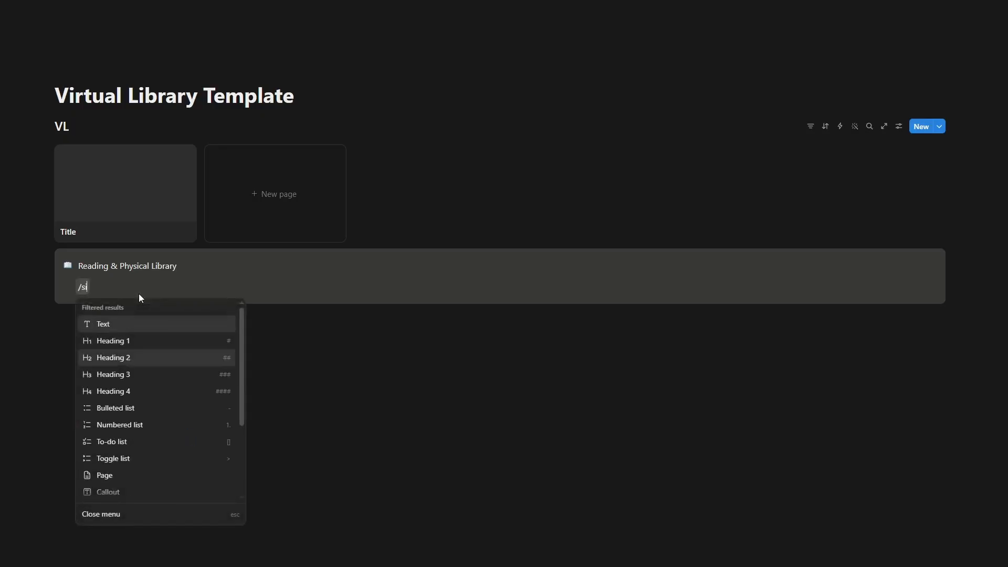
pyautogui.press('BackSpace')
pyautogui.press('BackSpace')
pyautogui.press('BackSpace')
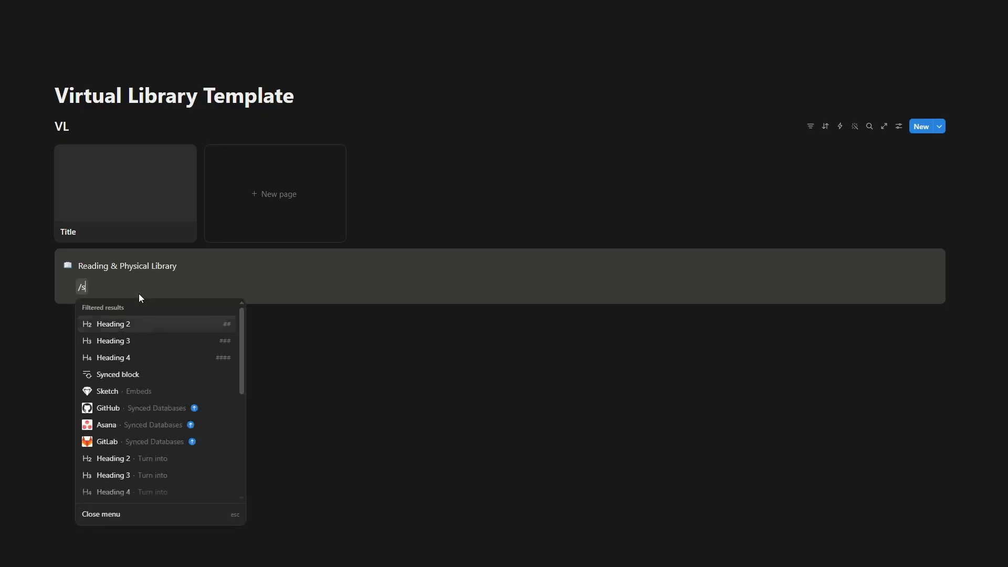
pyautogui.write('div')
pyautogui.press('Return')
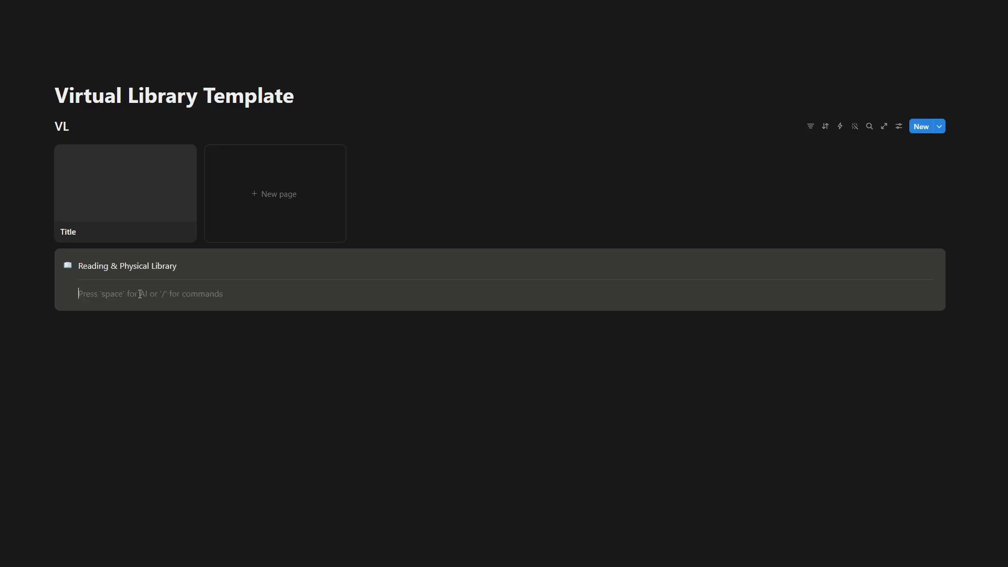
# Move the VL database into the callout below the divider and remove the empty line beneath it.
pyautogui.moveTo(34, 130); pyautogui.dragTo(89, 284)
pyautogui.click(95, 294)
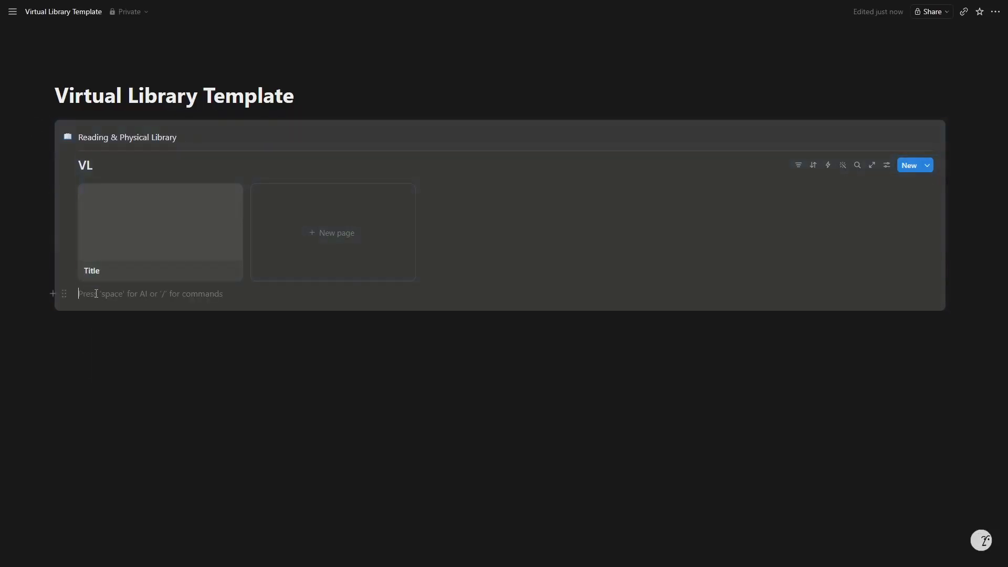
pyautogui.press('BackSpace')
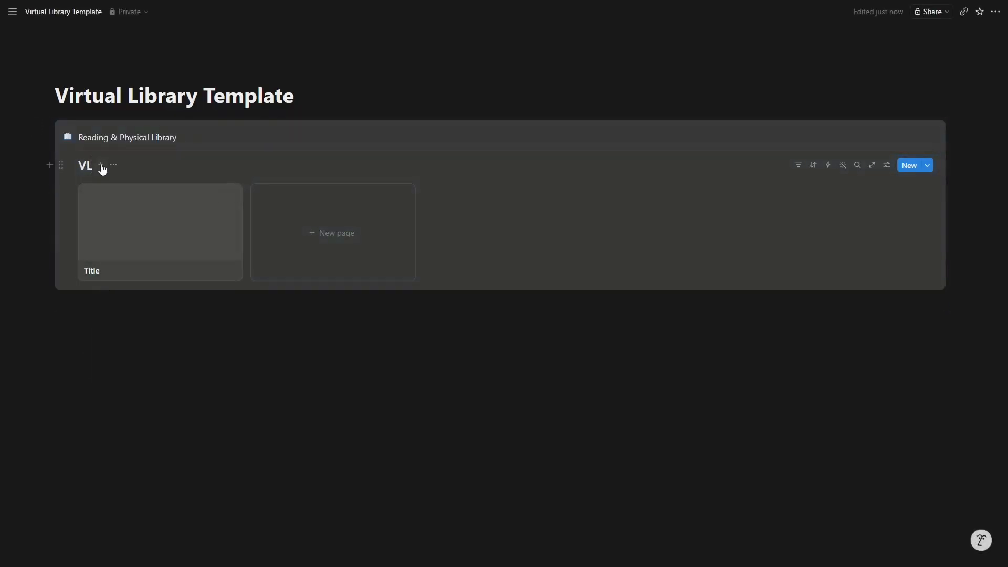
# Duplicate the VL database's gallery view.
pyautogui.click(101, 165)
pyautogui.click(113, 165)
pyautogui.click(114, 165)
pyautogui.click(151, 198)
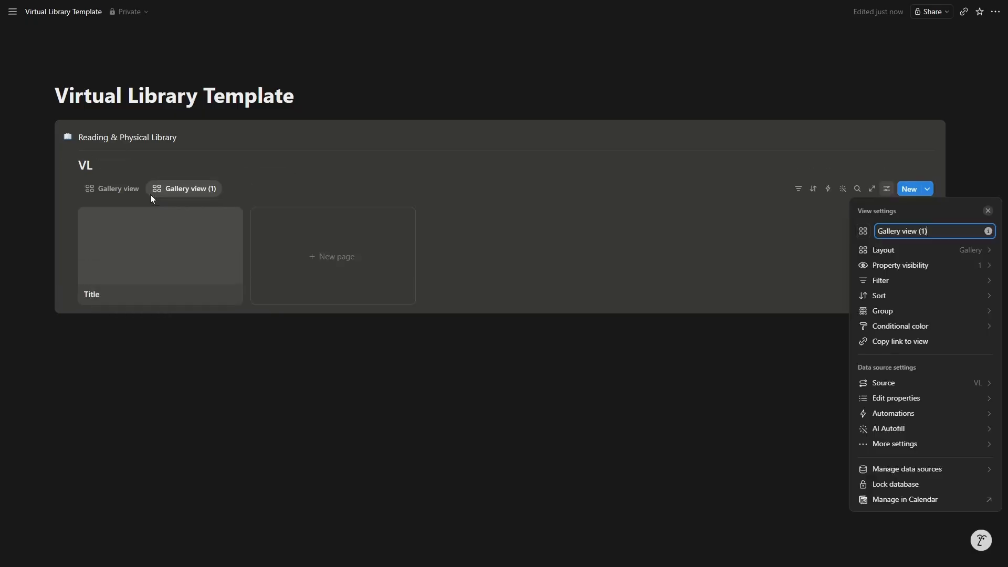
# Rename the original gallery view to "Reading".
pyautogui.click(119, 191)
pyautogui.click(119, 190)
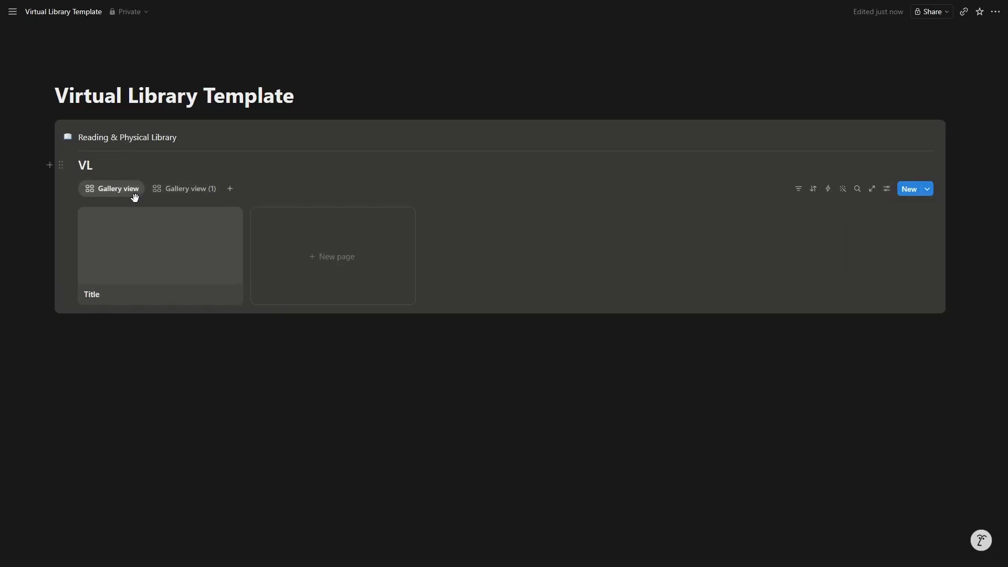
pyautogui.click(125, 191)
pyautogui.click(127, 209)
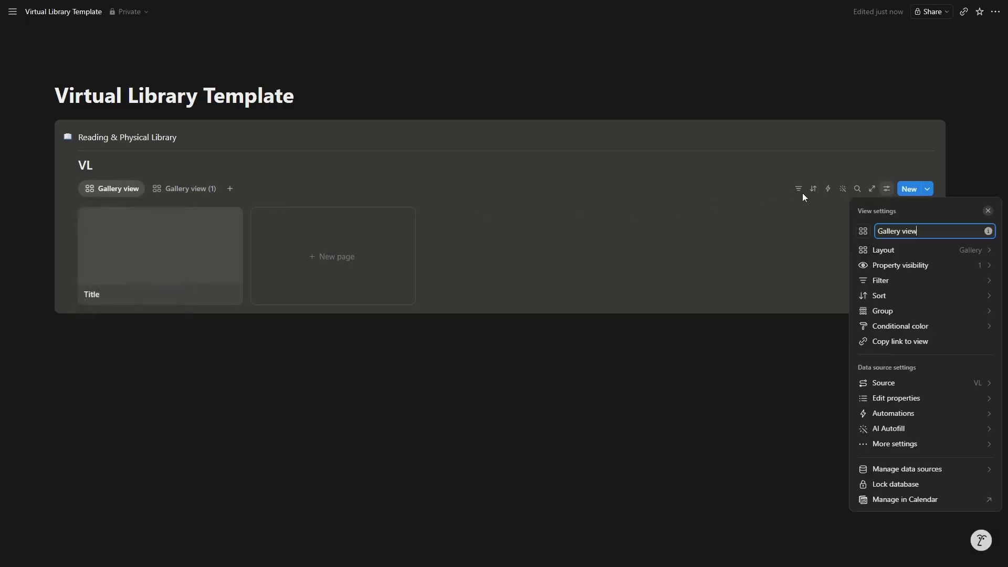
pyautogui.write('Read')
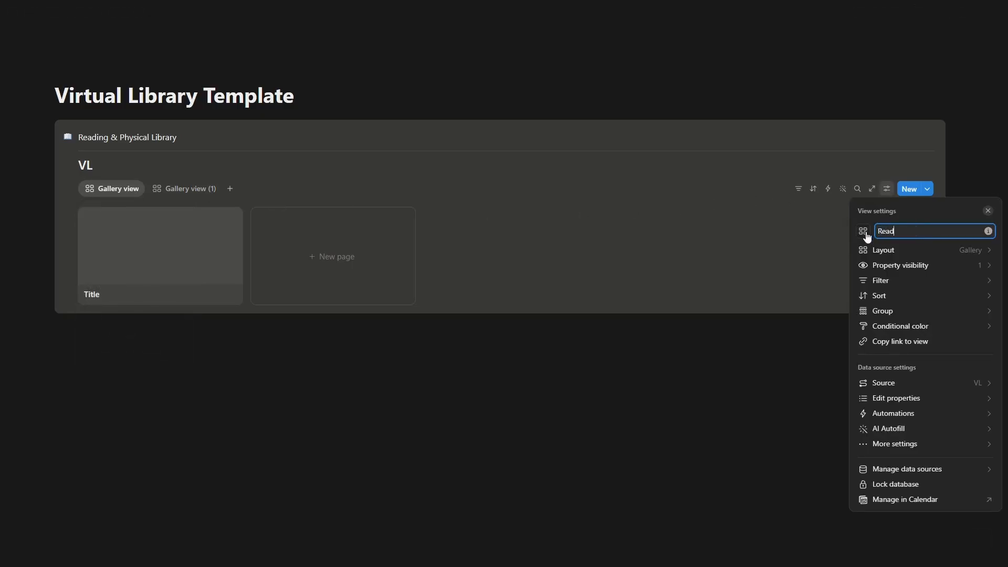
pyautogui.write('ing')
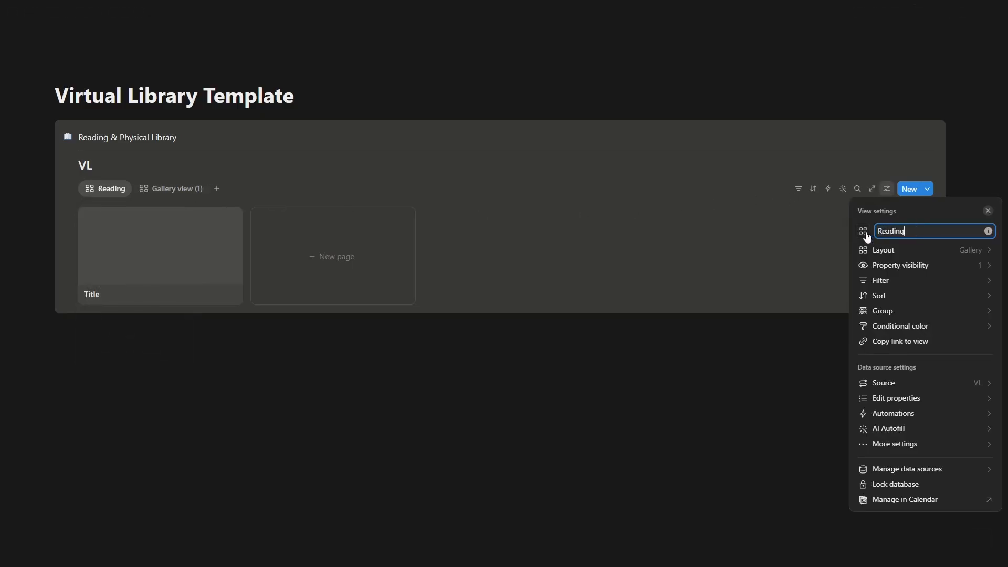
# Rename the duplicated gallery view to "Physical Library".
pyautogui.click(177, 187)
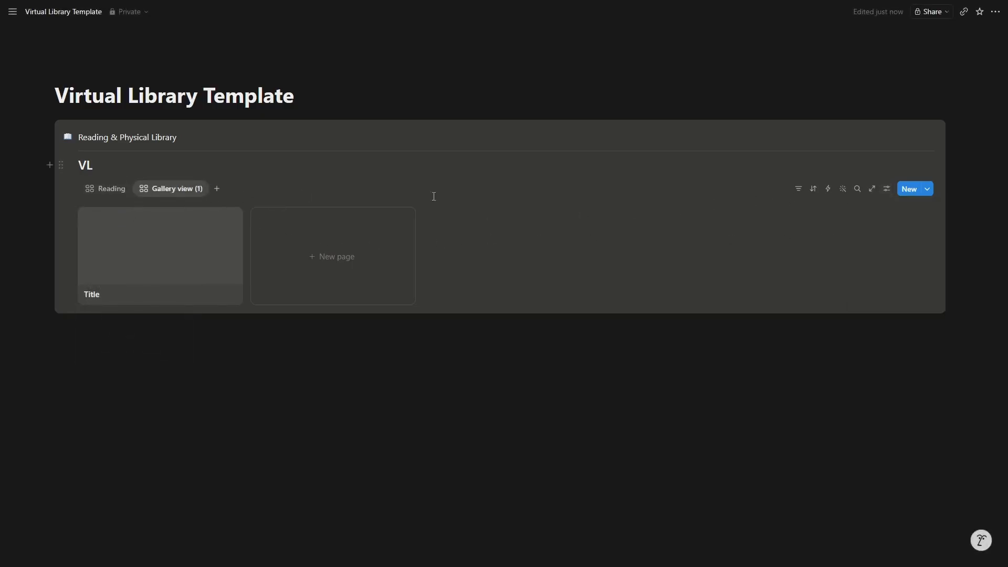
pyautogui.click(167, 192)
pyautogui.click(192, 213)
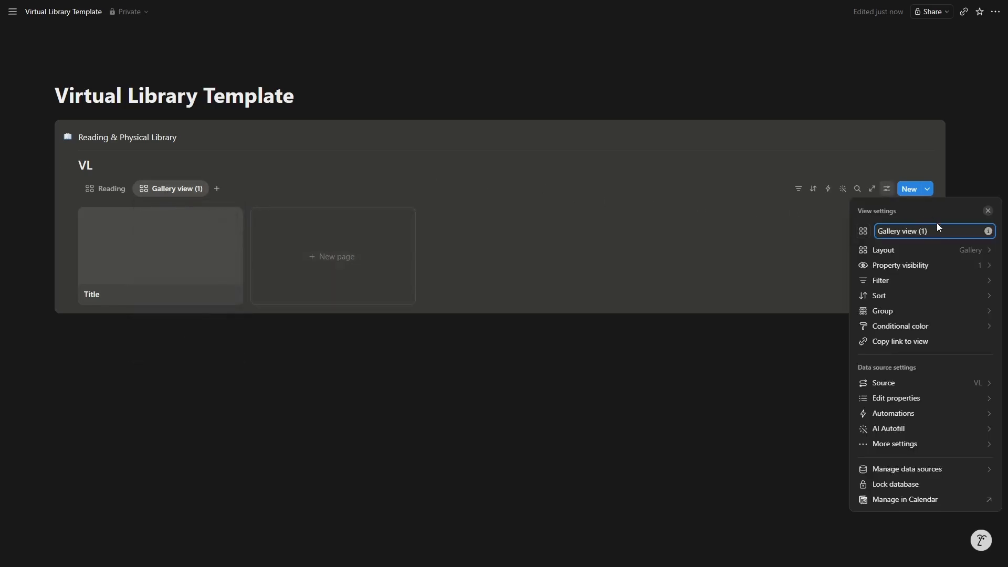
pyautogui.moveTo(938, 224); pyautogui.dragTo(872, 235)
pyautogui.write('Physical Library')
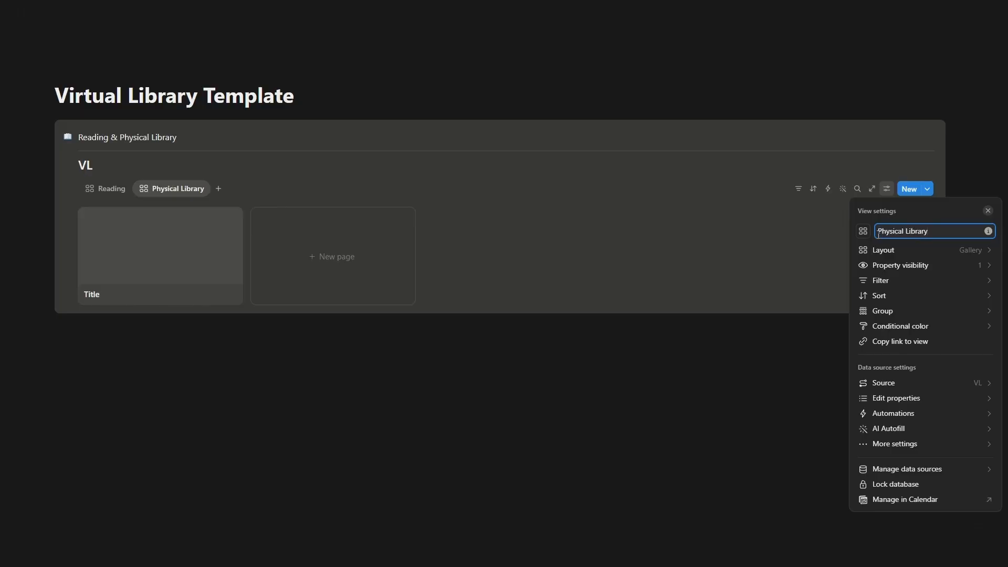
# Duplicate the Physical Library view to create a third gallery view.
pyautogui.click(185, 188)
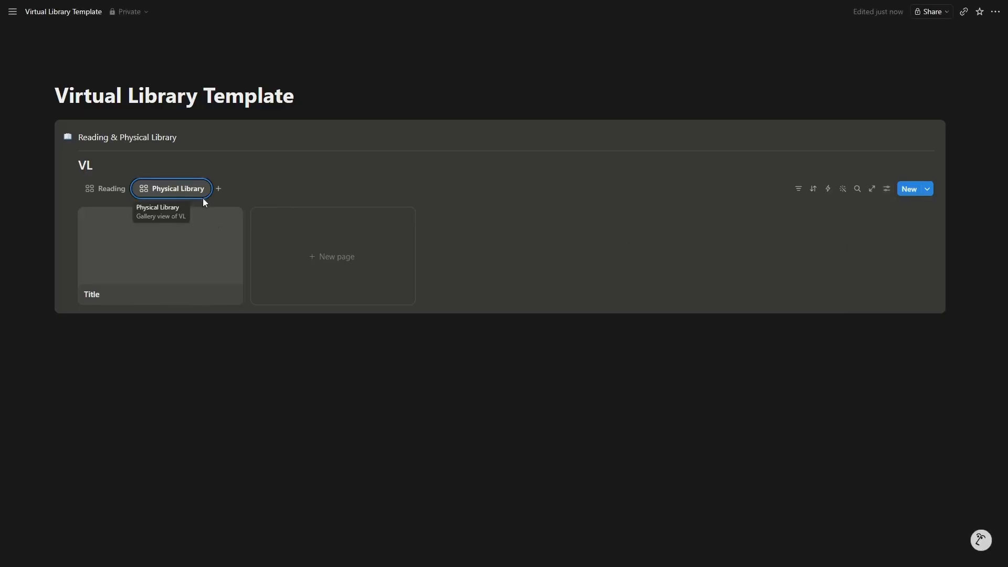
pyautogui.click(183, 190)
pyautogui.click(184, 190)
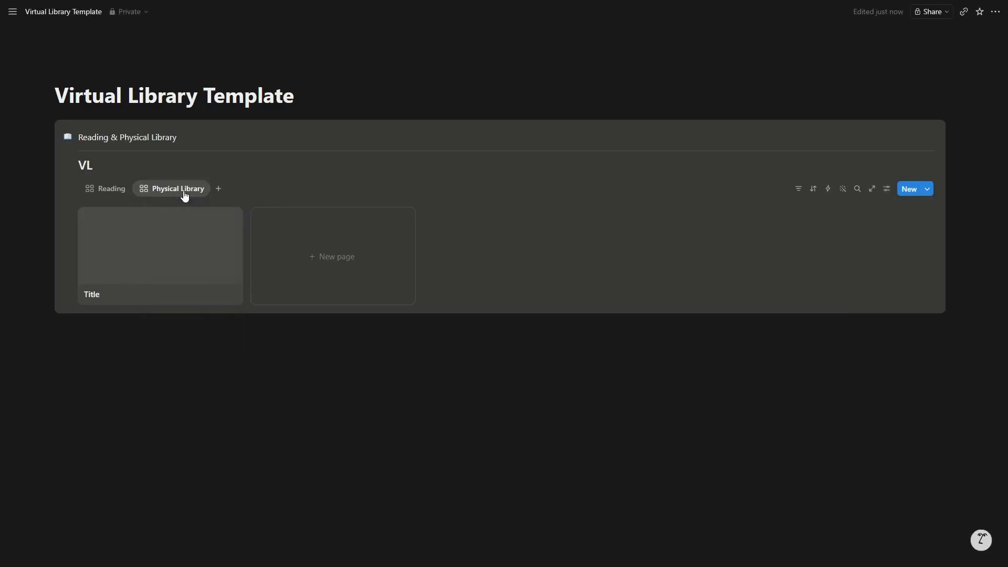
pyautogui.click(184, 192)
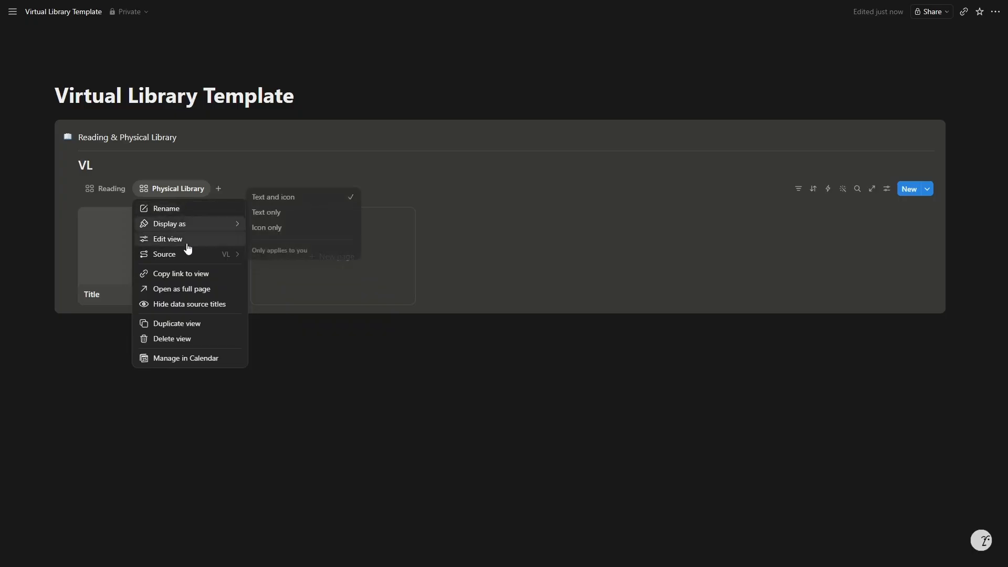
pyautogui.click(194, 324)
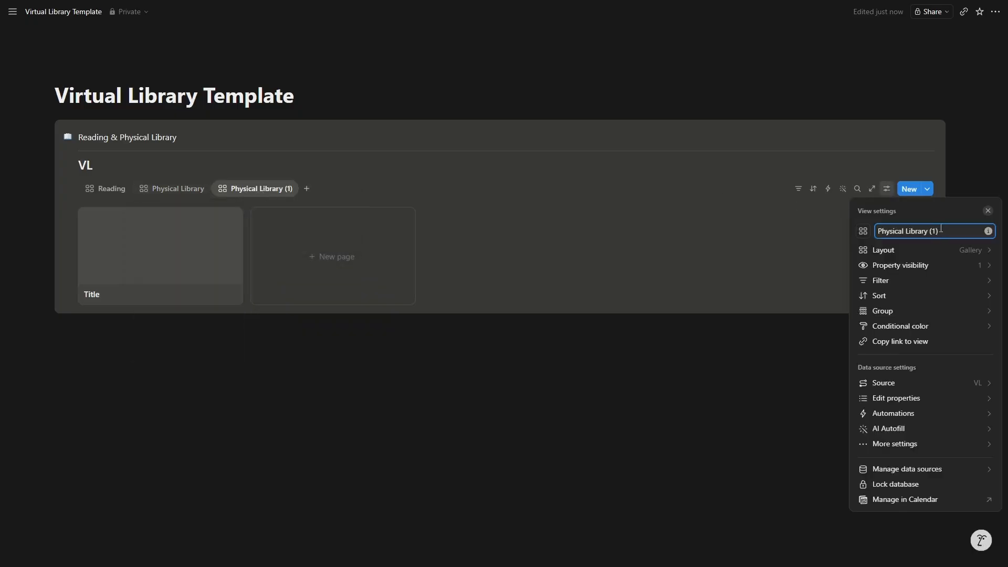
# Rename the third VL view to "Library List" and change its layout to Table.
pyautogui.moveTo(941, 229); pyautogui.dragTo(870, 229)
pyautogui.write('Li')
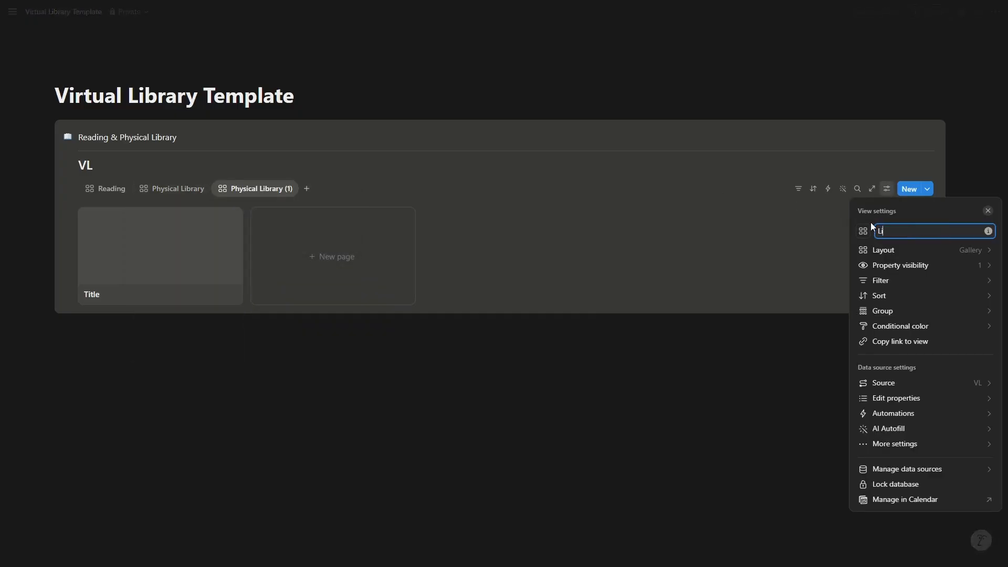
pyautogui.write('brary List')
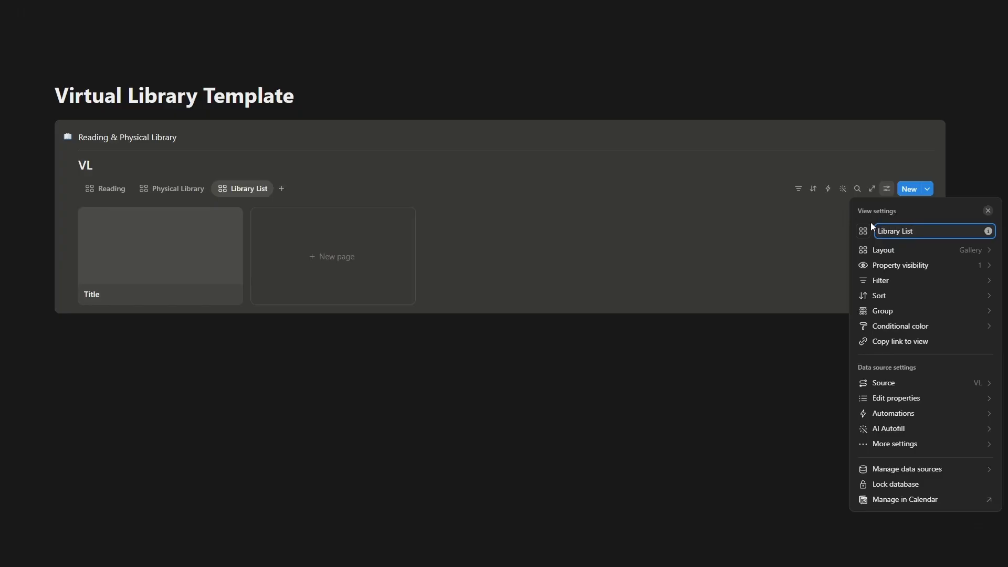
pyautogui.click(890, 251)
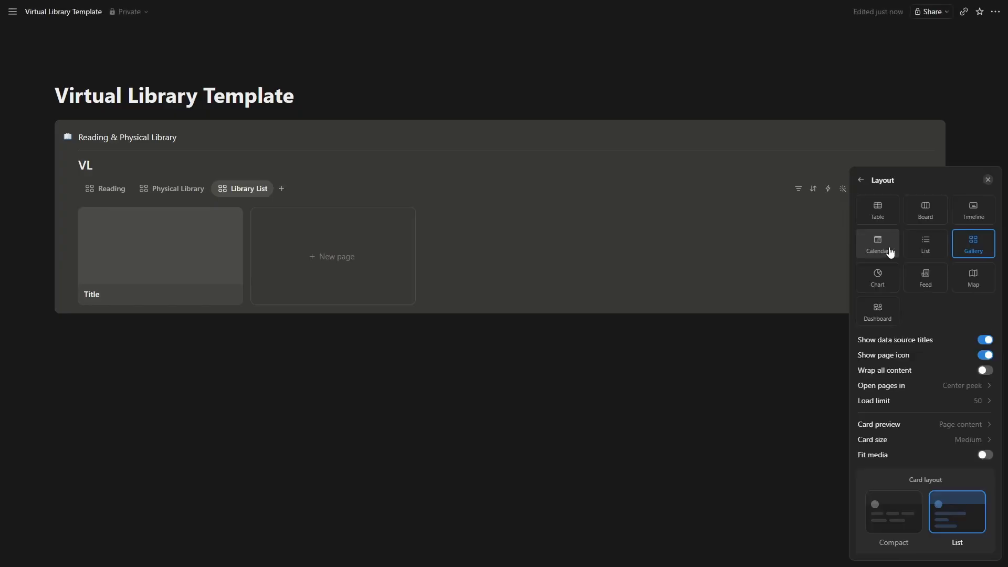
pyautogui.click(887, 216)
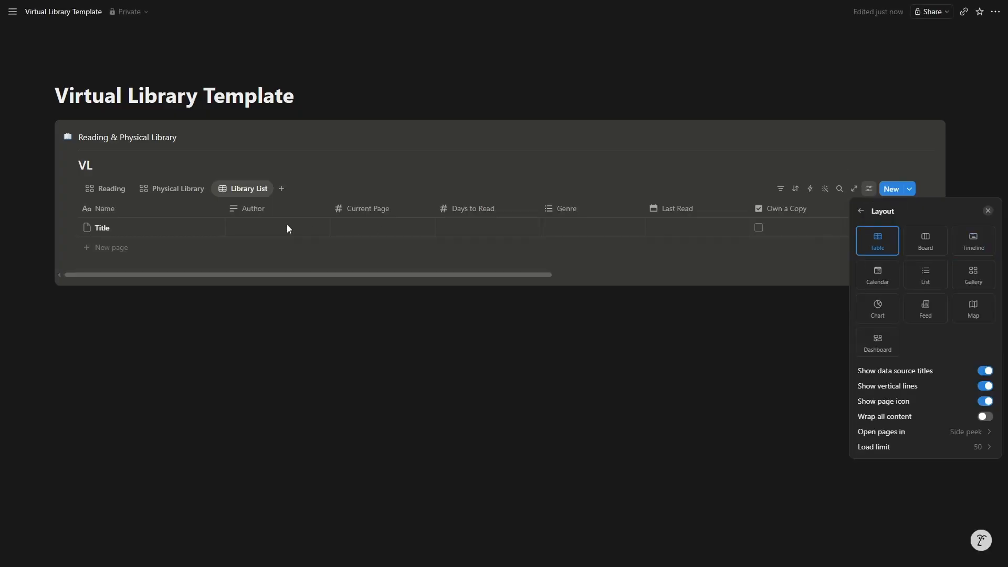
# Hide the Current Page, Days to Read, Last Read and Own a Copy columns in the Library List table.
pyautogui.click(366, 204)
pyautogui.click(383, 213)
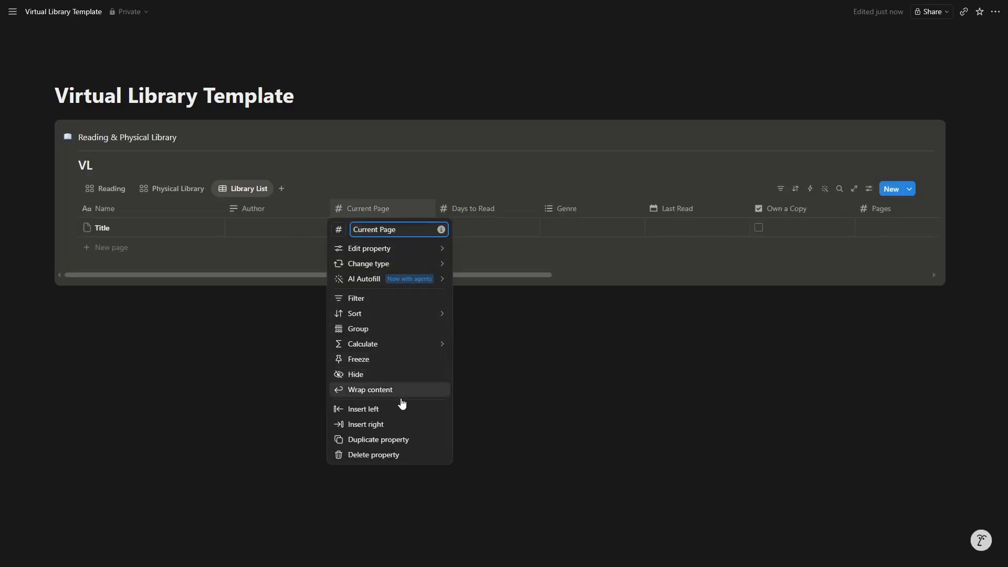
pyautogui.click(376, 373)
pyautogui.click(374, 209)
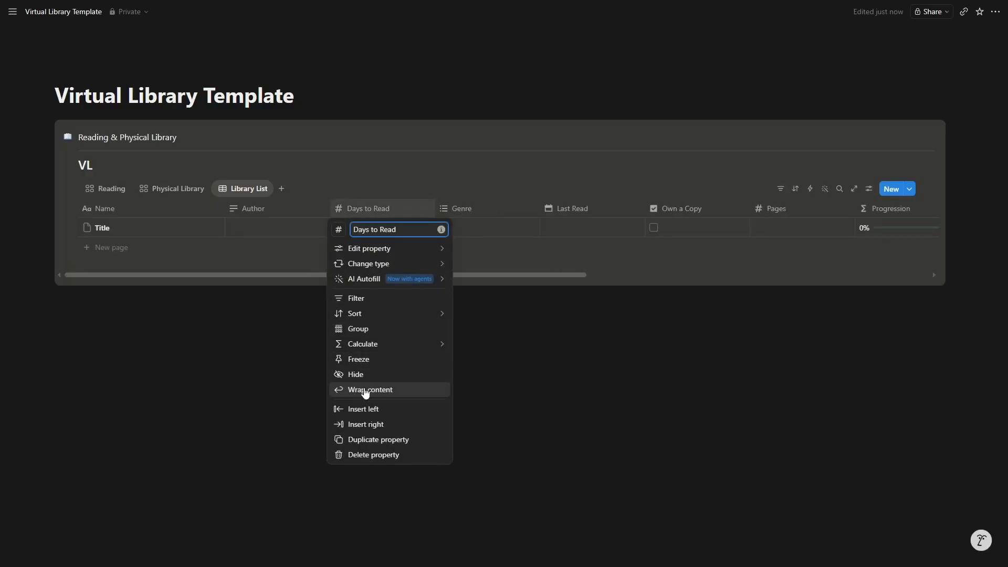
pyautogui.click(369, 374)
pyautogui.click(487, 209)
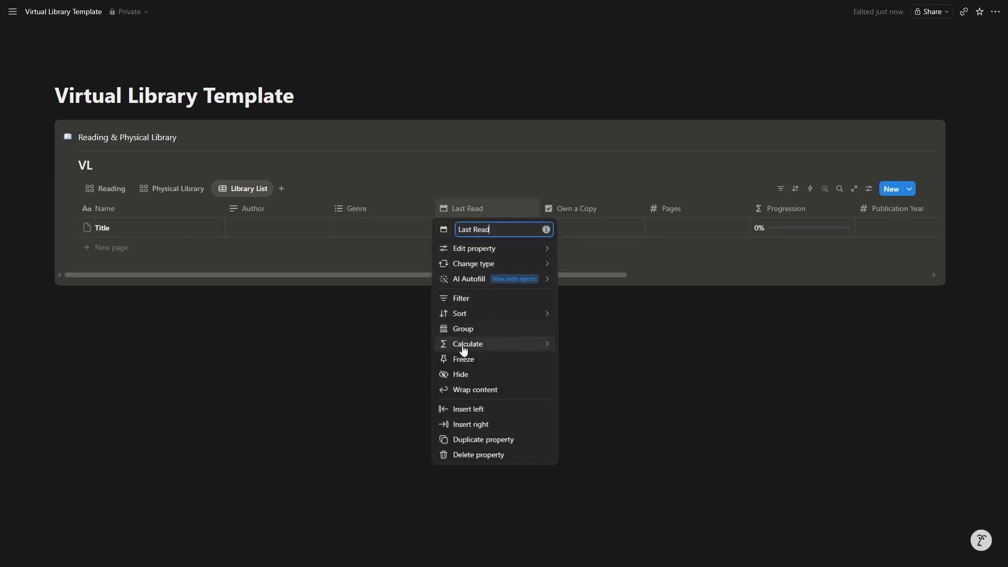
pyautogui.click(461, 373)
pyautogui.click(502, 209)
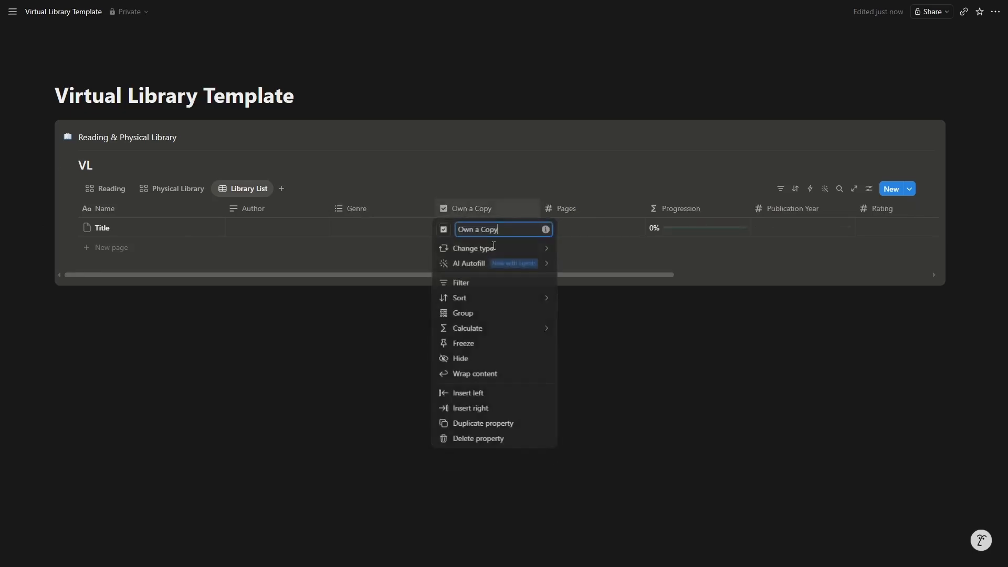
pyautogui.click(481, 366)
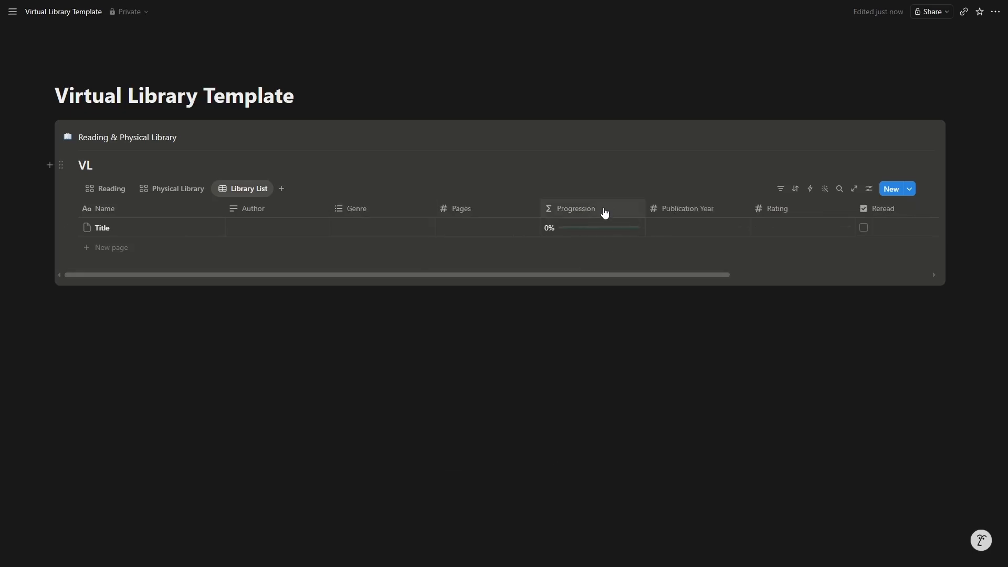
# Hide the Progression and Reread columns in the Library List table.
pyautogui.click(604, 210)
pyautogui.click(586, 360)
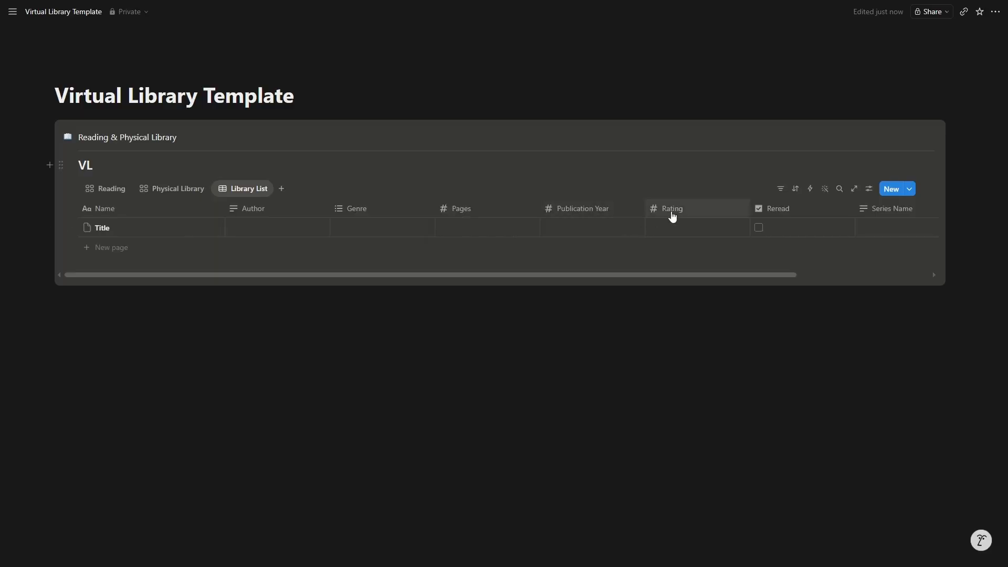
pyautogui.click(770, 212)
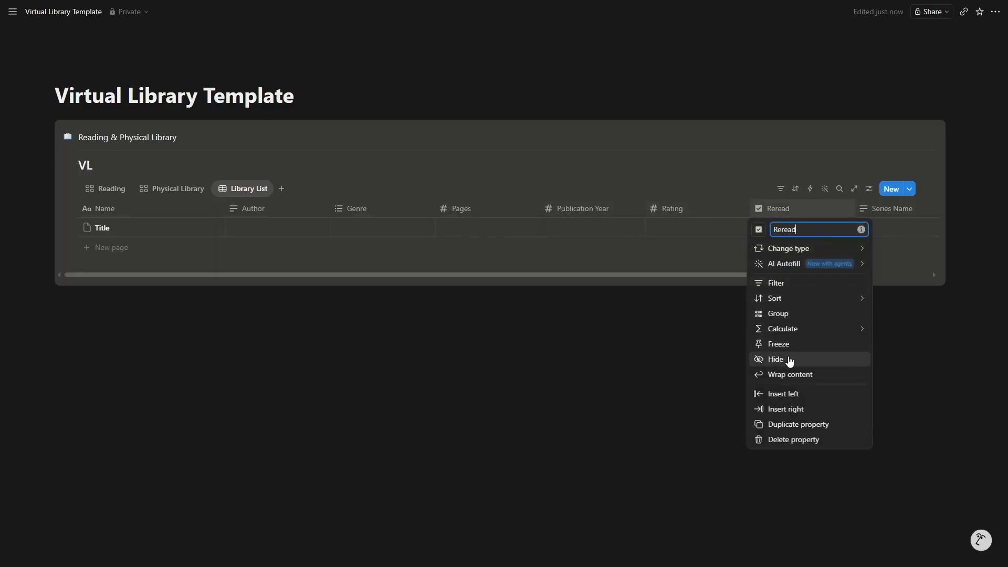
pyautogui.click(787, 360)
# Move the Series Name column between Author and Genre, and hide the Status column.
pyautogui.moveTo(766, 214); pyautogui.dragTo(404, 219)
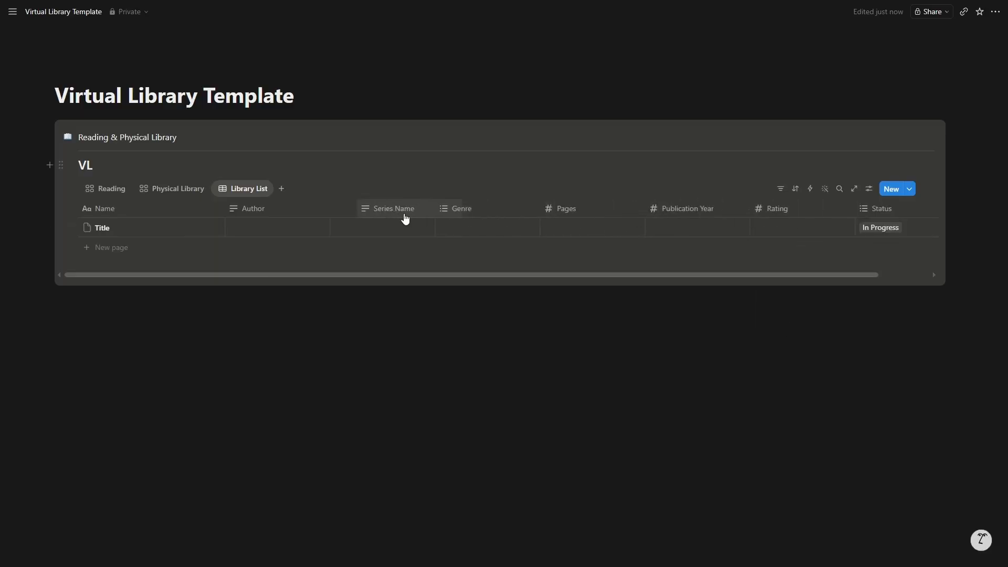
pyautogui.click(877, 211)
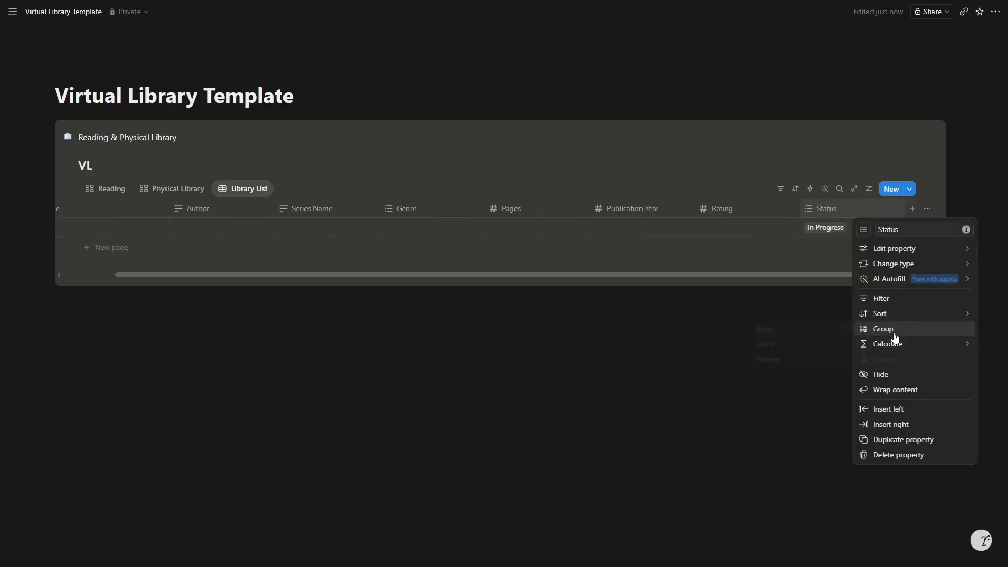
pyautogui.click(891, 375)
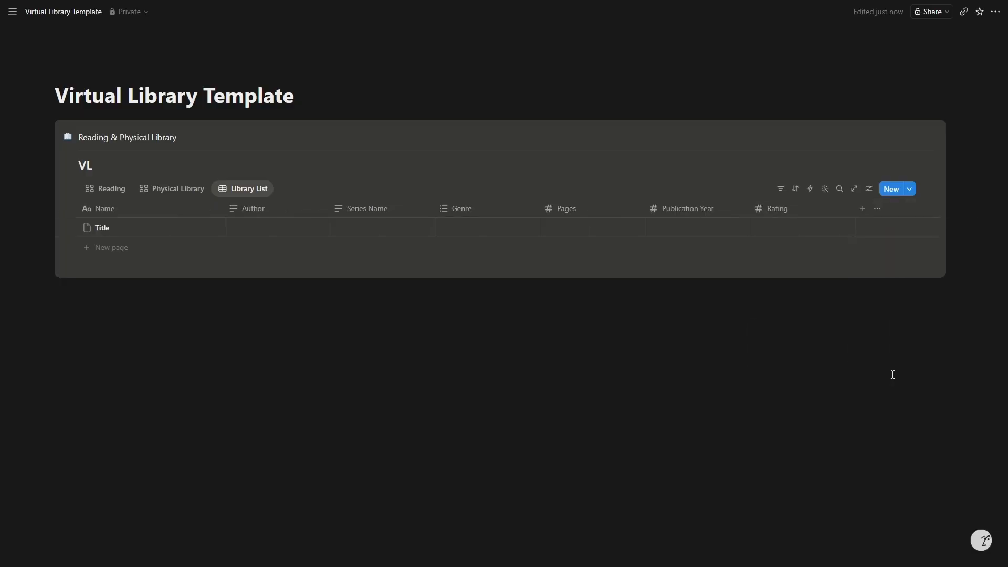
# Filter the Reading view to books whose Status is In Progress, and collapse the filter bar.
pyautogui.click(111, 192)
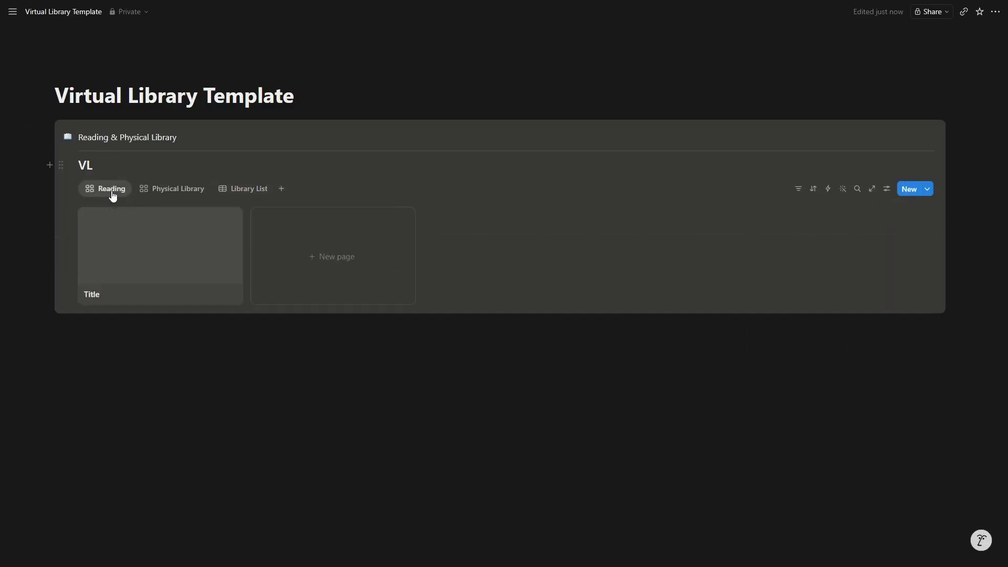
pyautogui.click(799, 189)
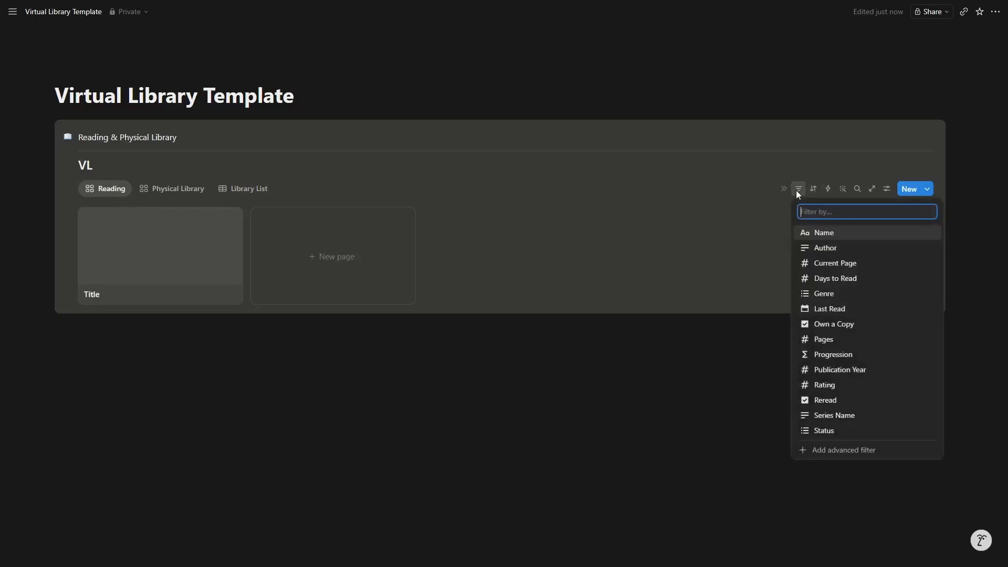
pyautogui.click(849, 431)
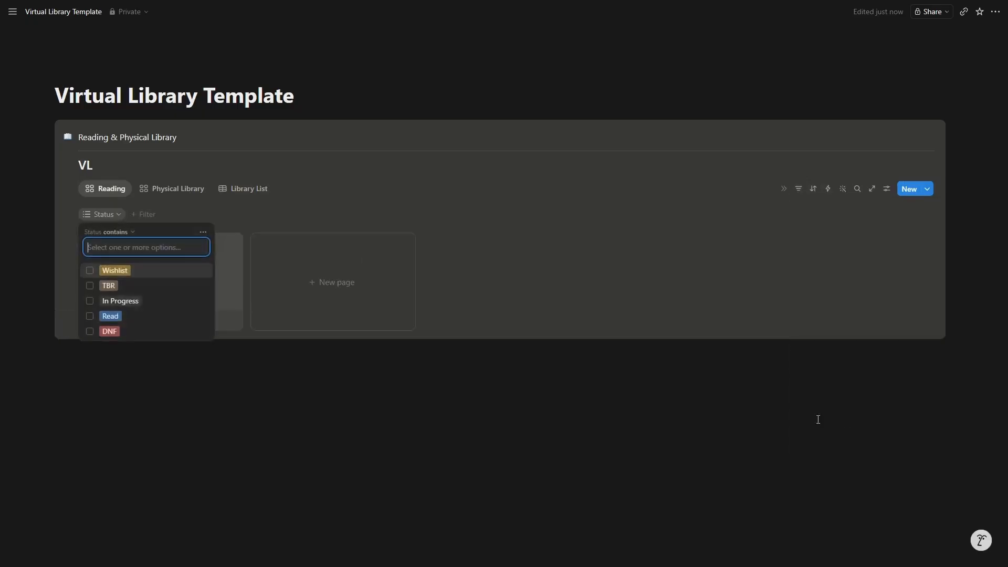
pyautogui.click(134, 301)
pyautogui.click(280, 361)
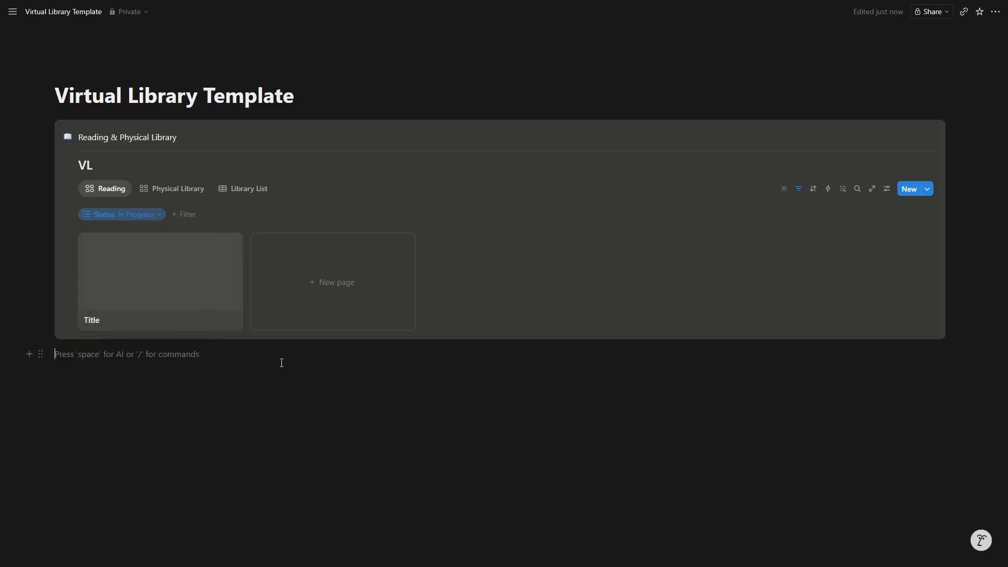
pyautogui.click(798, 198)
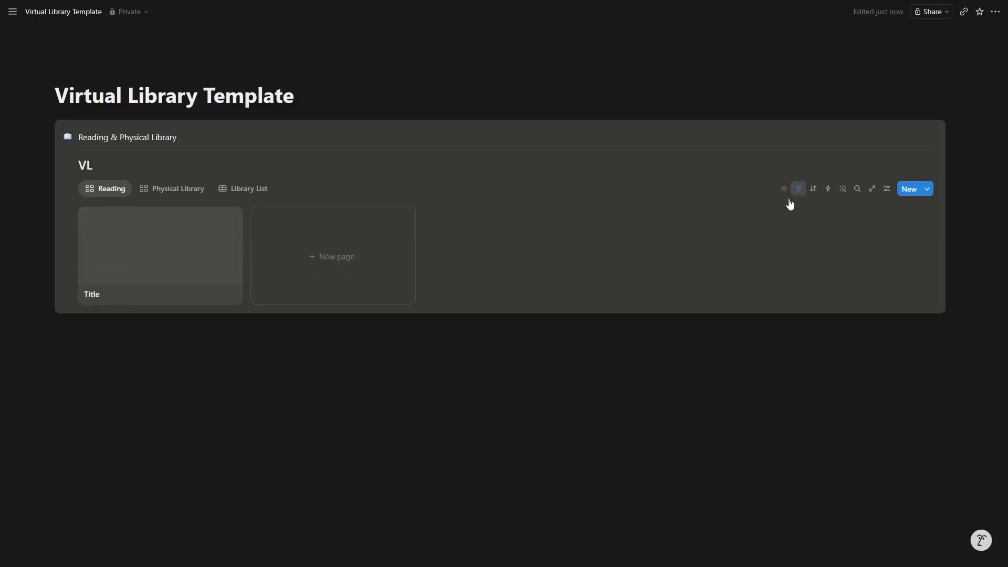
# Filter the Physical Library view to books with Own a Copy checked, and collapse the filter bar.
pyautogui.click(181, 191)
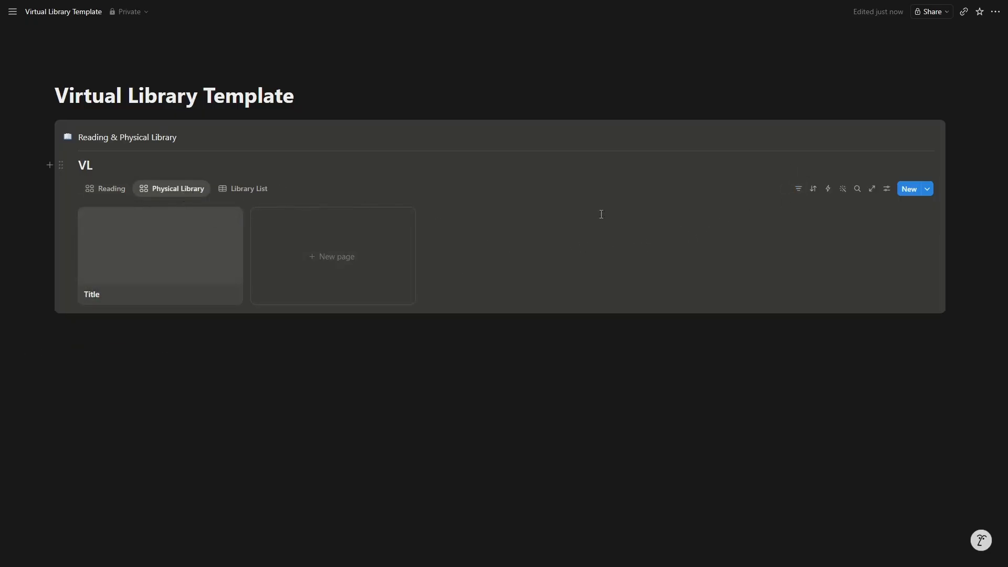
pyautogui.click(803, 191)
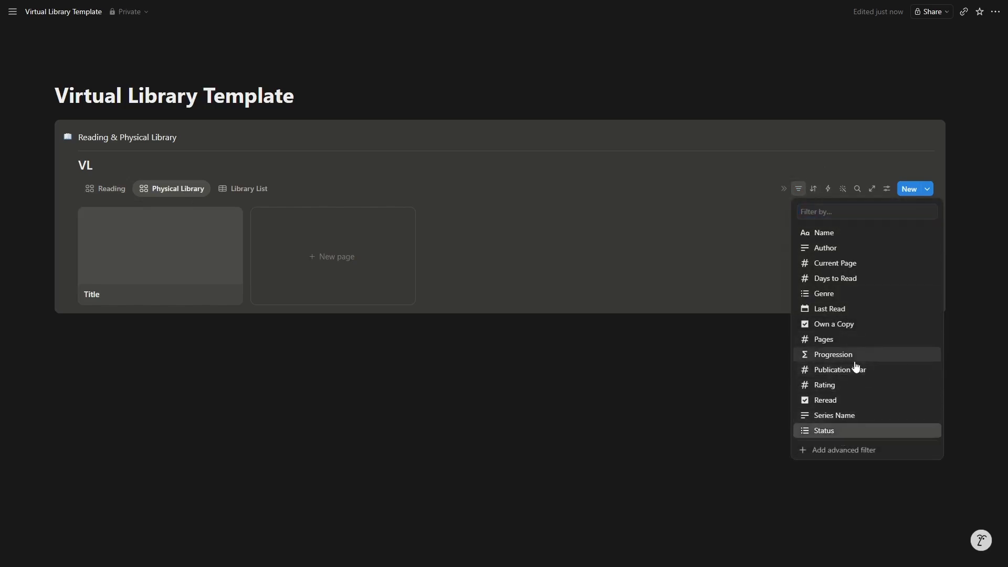
pyautogui.click(868, 326)
pyautogui.click(118, 263)
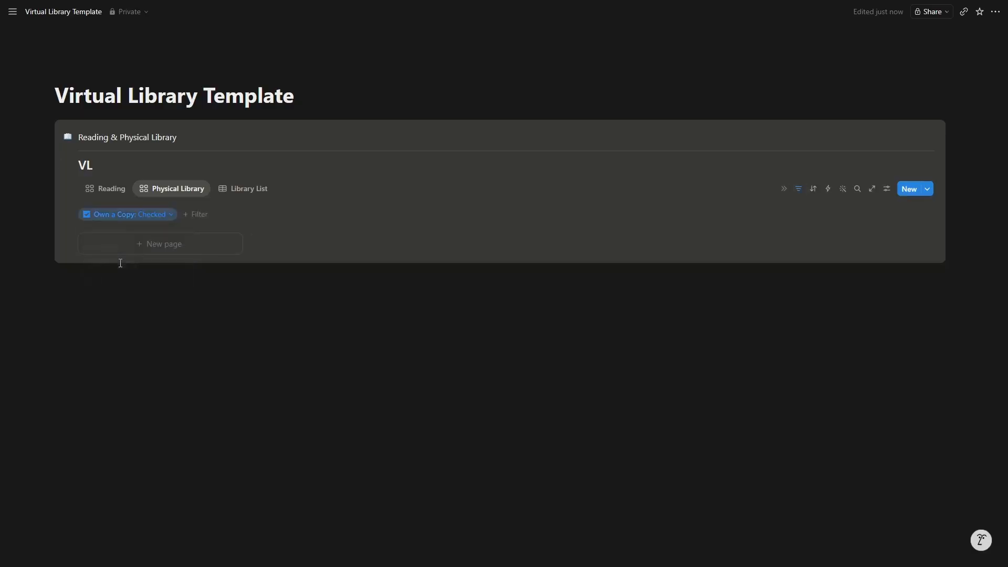
pyautogui.click(799, 189)
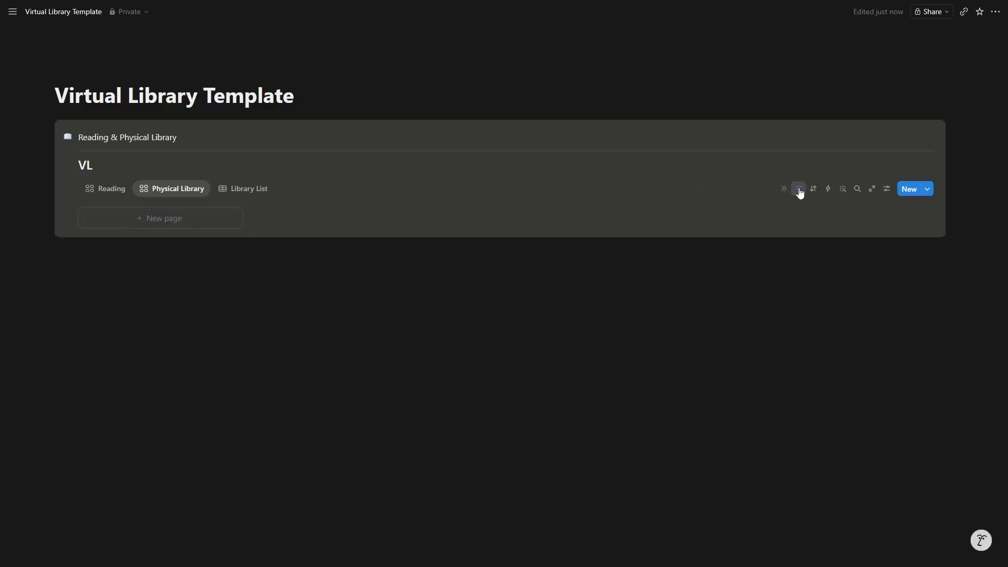
pyautogui.click(558, 300)
# Check Own a Copy on the Title page from the Reading view, and review the entry across the three views.
pyautogui.click(101, 192)
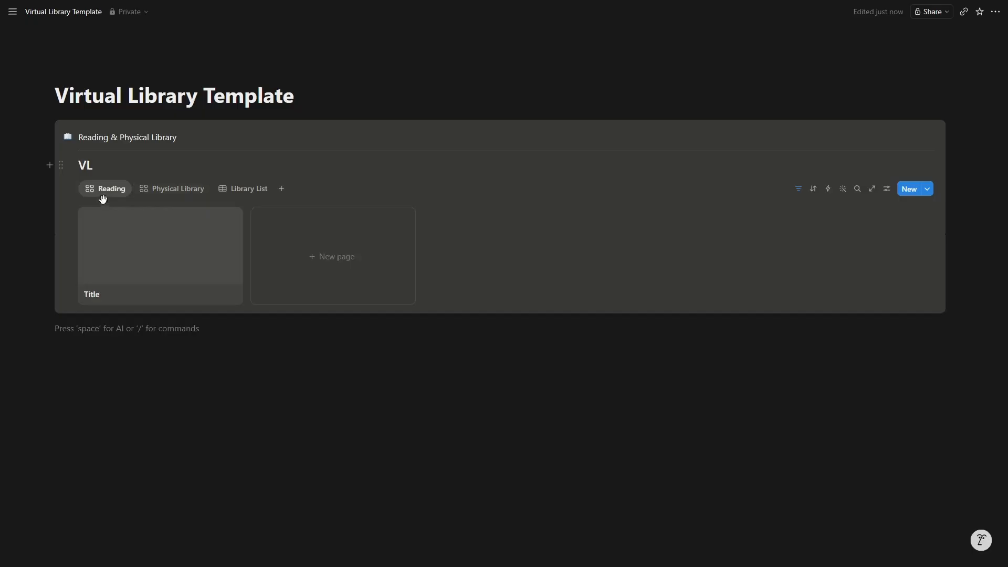
pyautogui.click(123, 224)
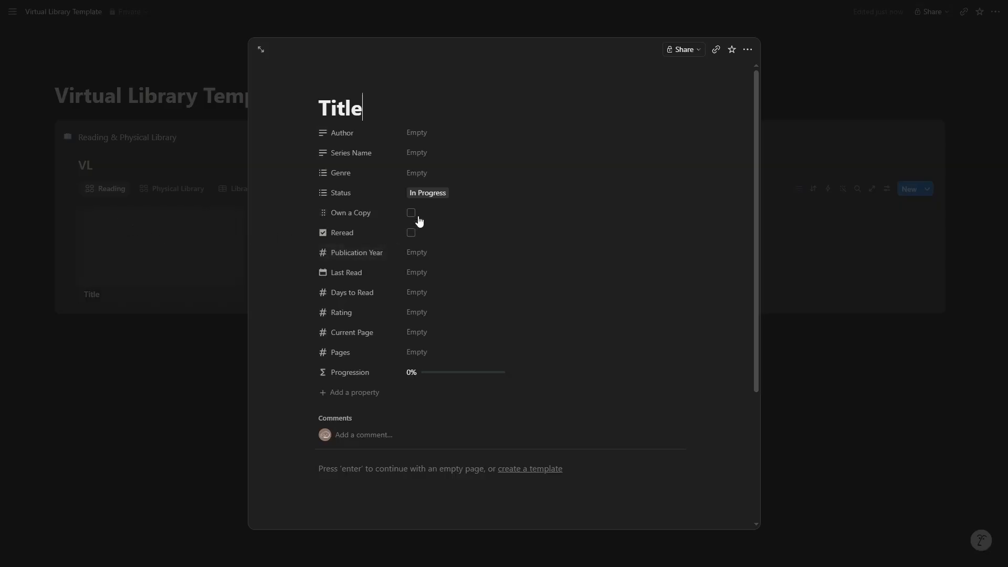
pyautogui.click(201, 380)
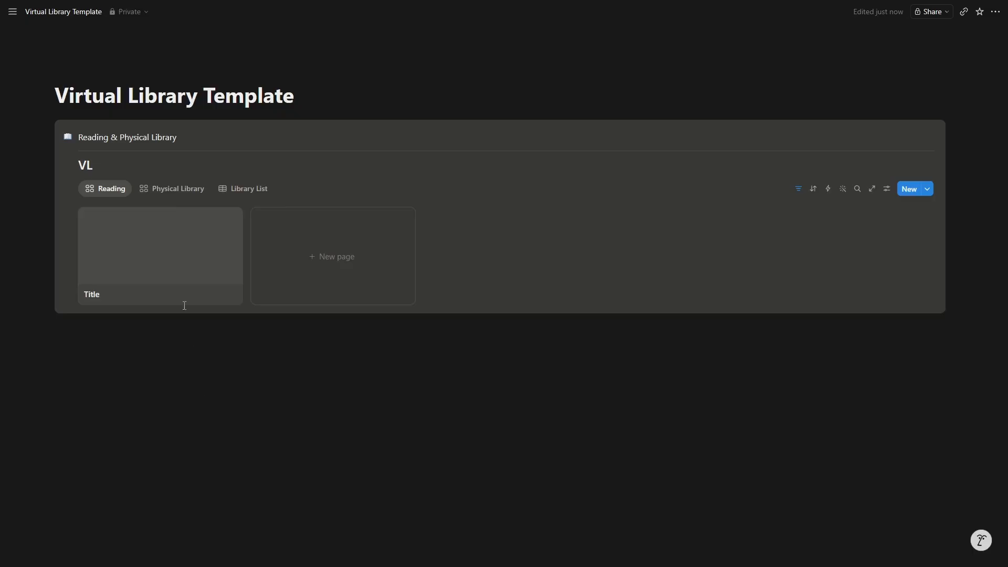
pyautogui.click(180, 189)
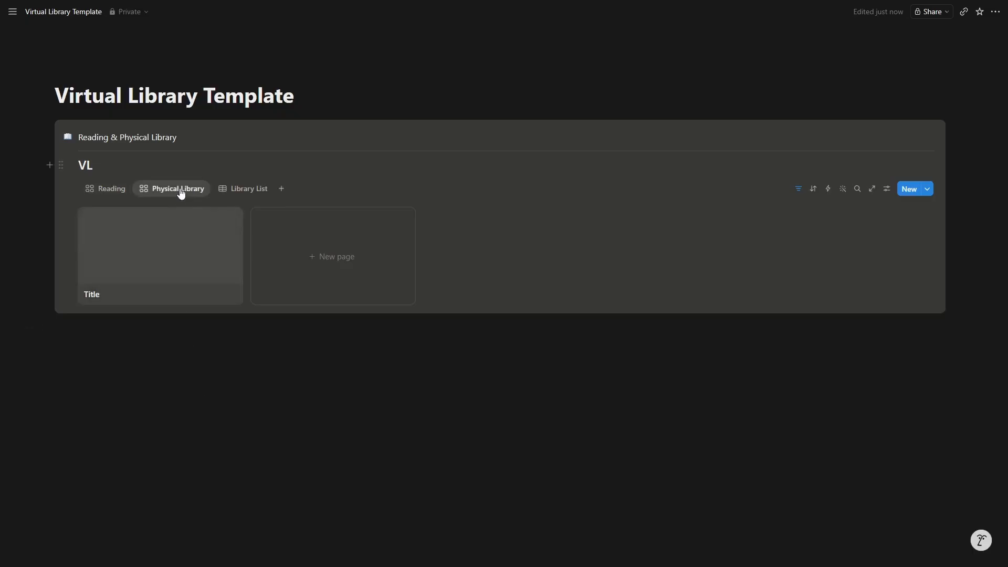
pyautogui.click(240, 193)
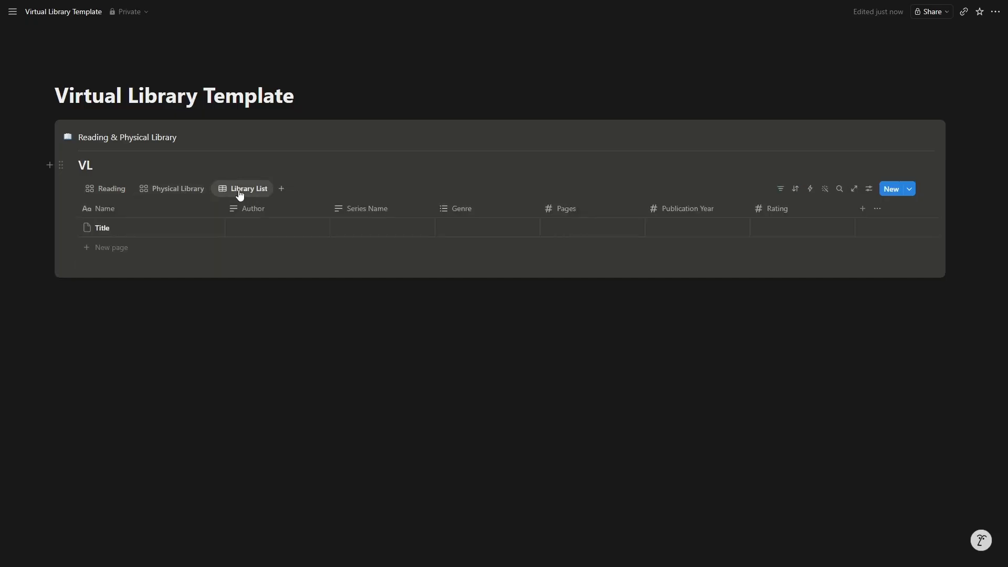
pyautogui.click(103, 189)
# Add a new page named "Book" in the Physical Library view.
pyautogui.click(165, 195)
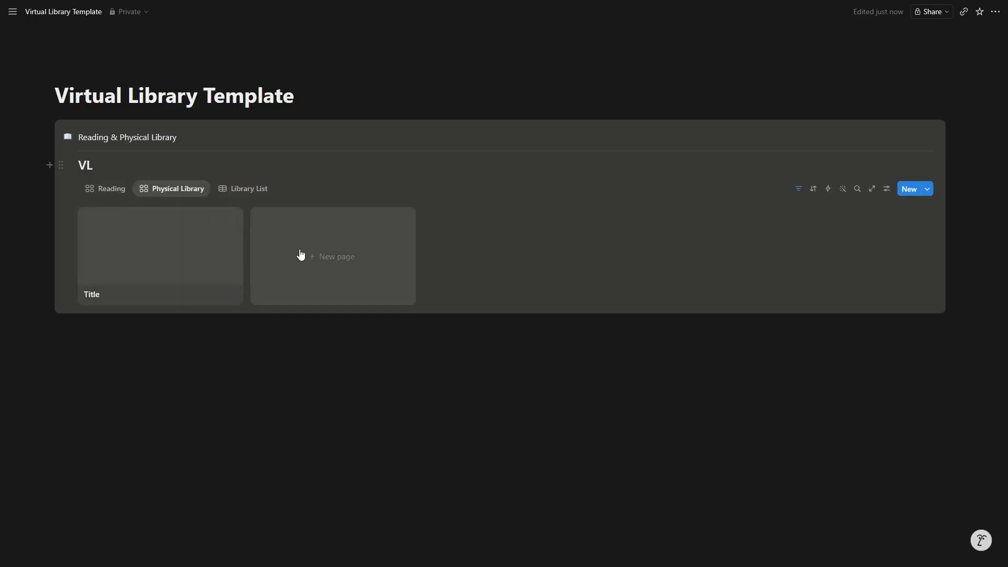
pyautogui.click(300, 254)
pyautogui.write('Book')
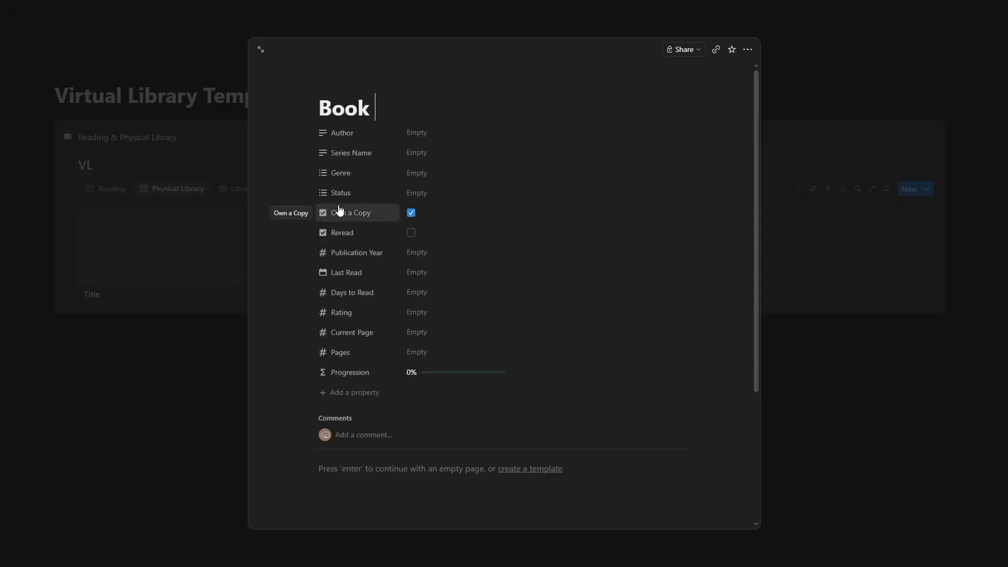
pyautogui.click(185, 275)
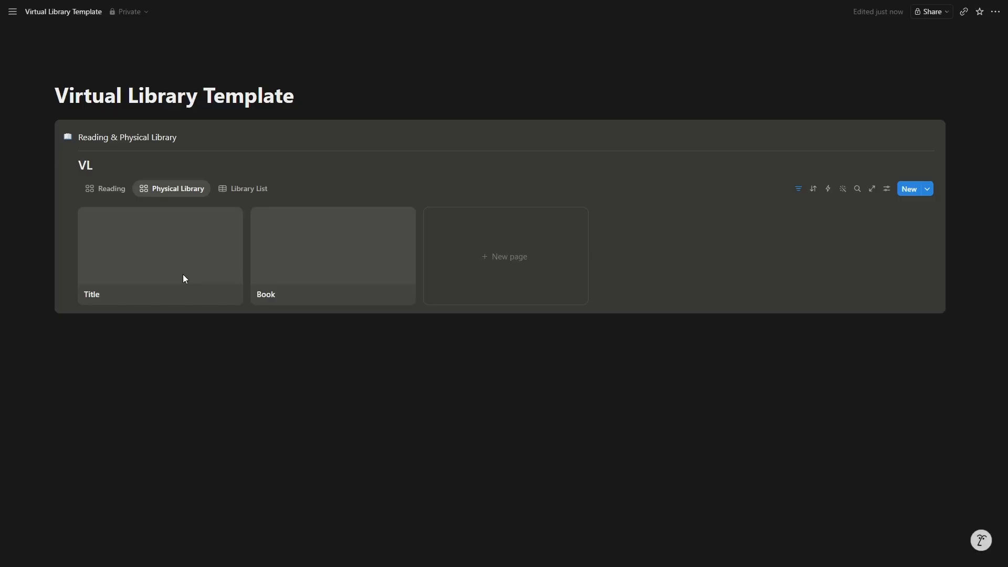
# Compare which books the Reading and Library List views display, ending on the Reading view.
pyautogui.click(113, 189)
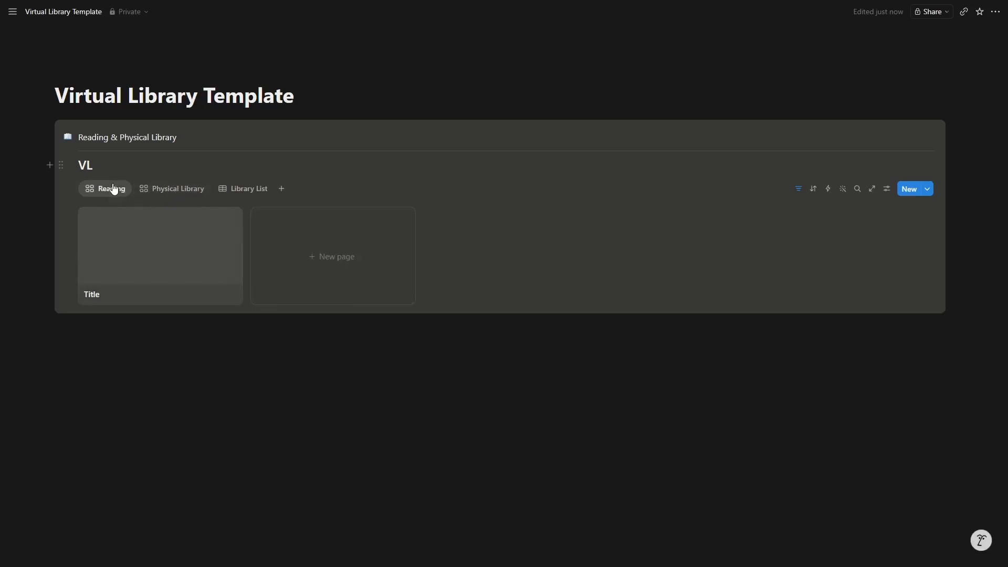
pyautogui.click(233, 190)
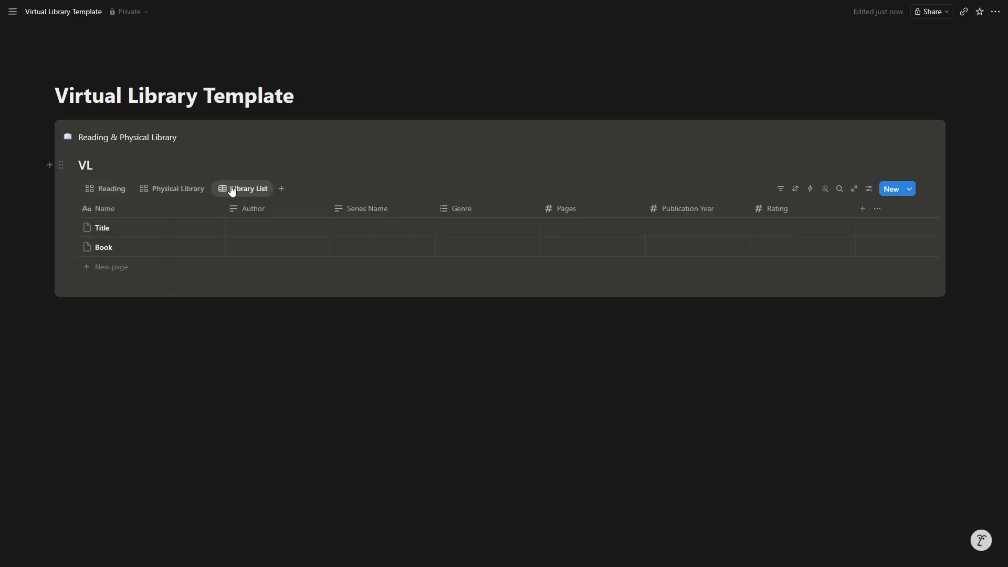
pyautogui.click(116, 188)
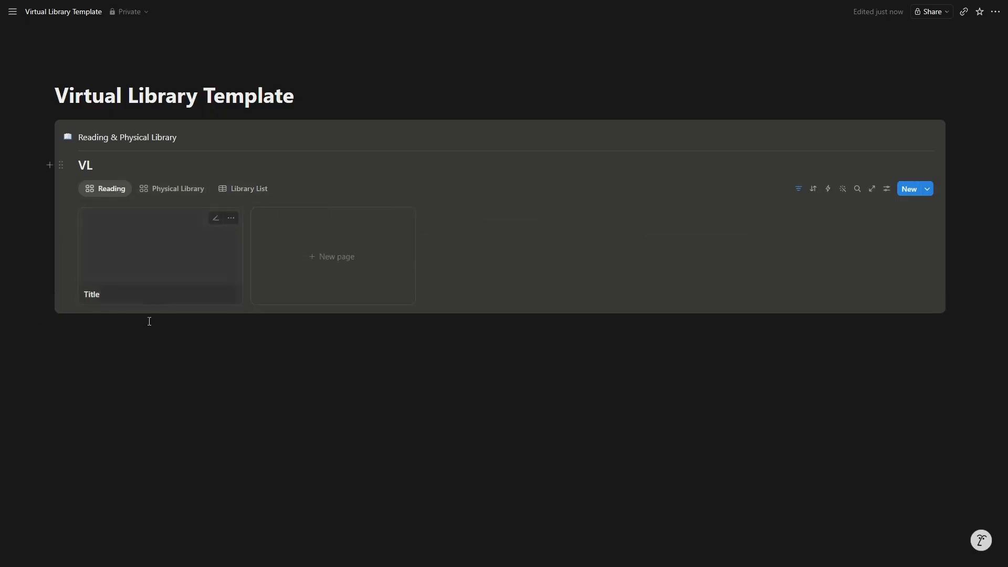
pyautogui.click(154, 391)
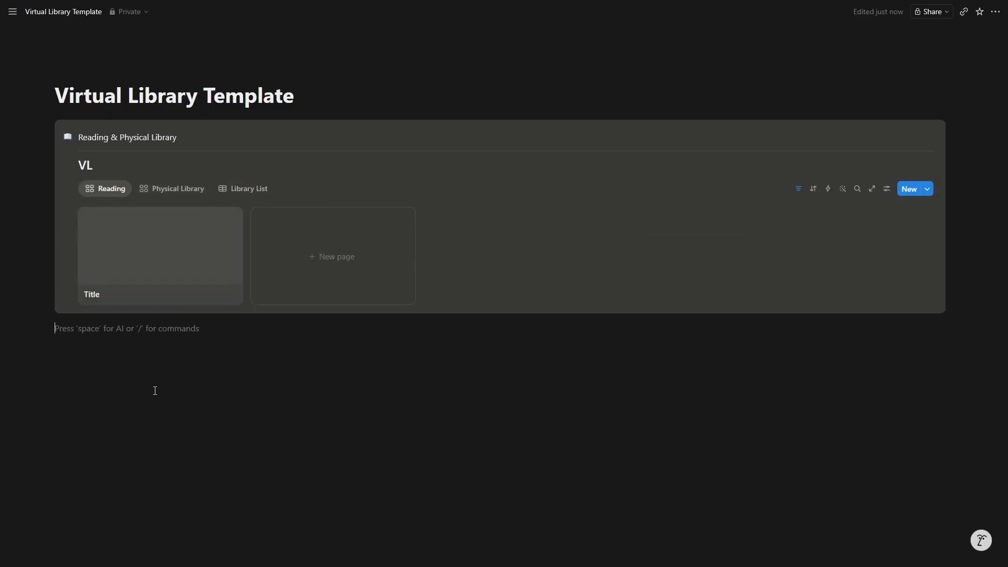
# Add a callout titled "TBR & Wishlist" below the Reading & Physical Library callout, with a divider under its title.
pyautogui.write('/cal')
pyautogui.press('Return')
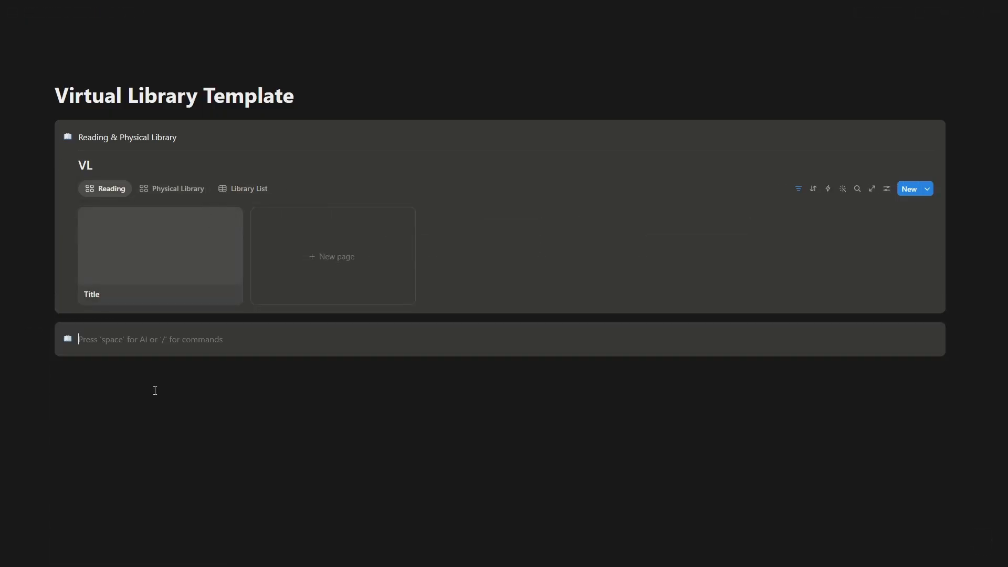
pyautogui.write('W')
pyautogui.press('BackSpace')
pyautogui.write('TBR & Wishlist')
pyautogui.press('Return')
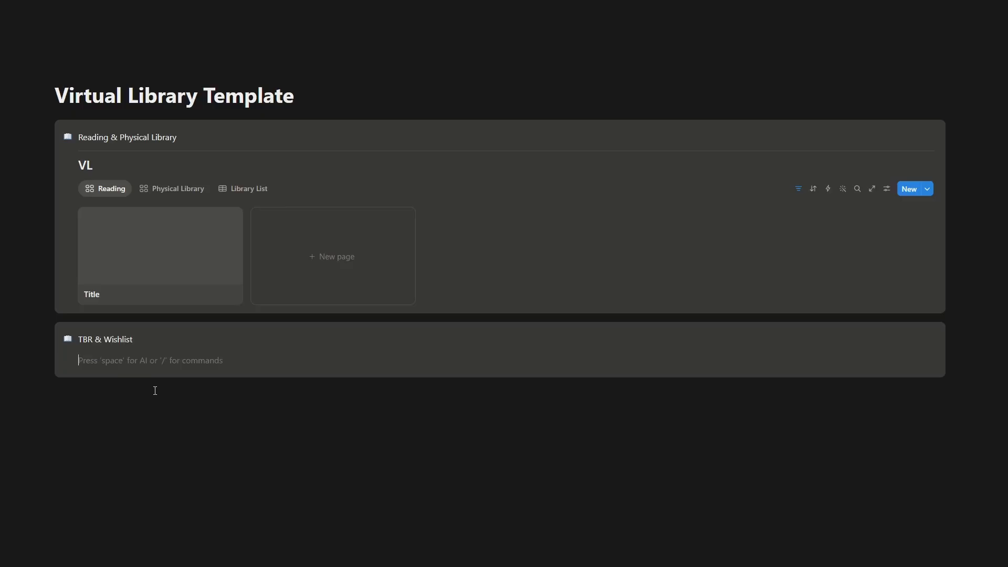
pyautogui.write('/')
pyautogui.press('BackSpace')
pyautogui.write('/call')
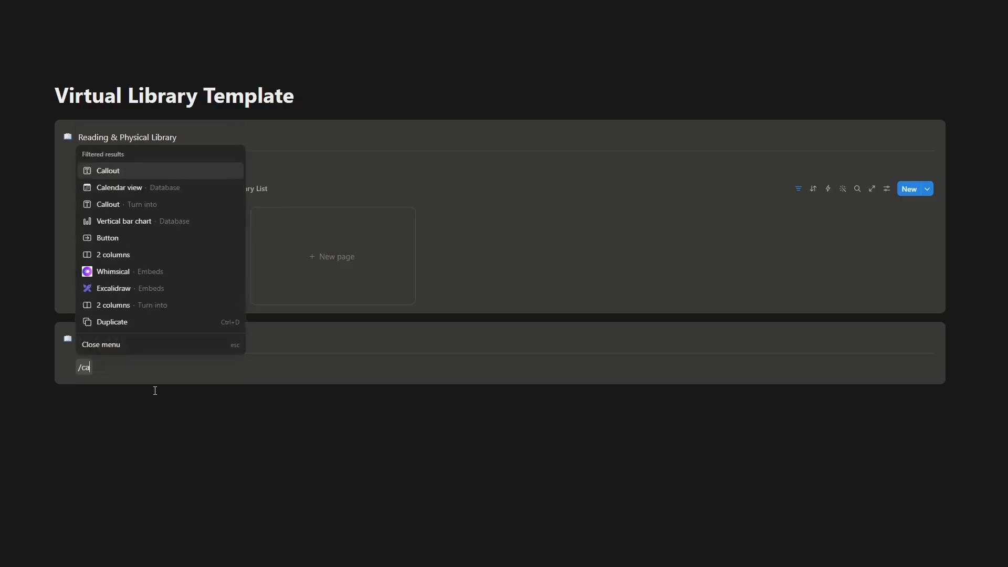
pyautogui.press('BackSpace')
pyautogui.press('BackSpace')
pyautogui.press('BackSpace')
pyautogui.press('BackSpace')
pyautogui.press('BackSpace')
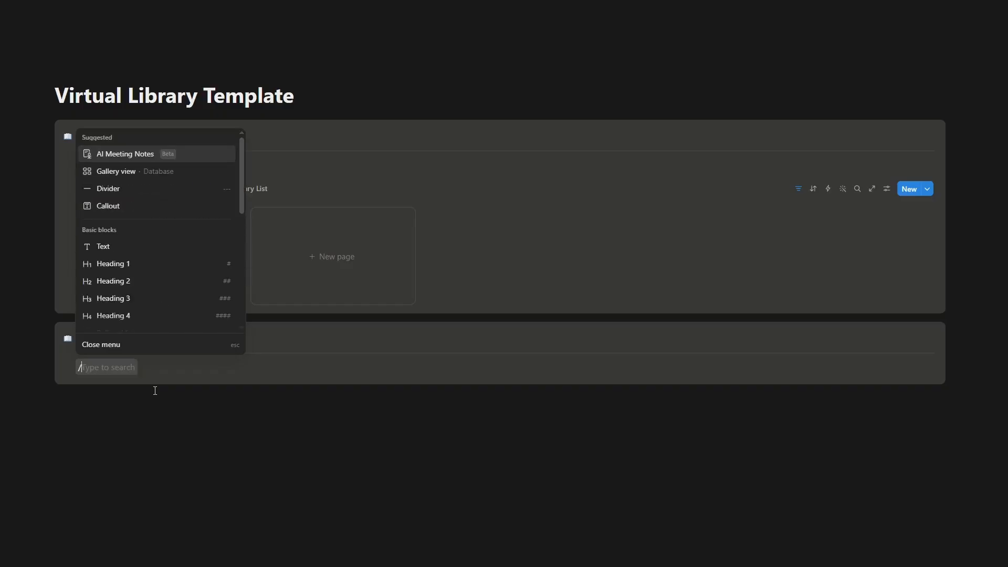
# Insert a gallery view database in the TBR & Wishlist callout, link it to the existing VL data source, and hide its title.
pyautogui.write('/data')
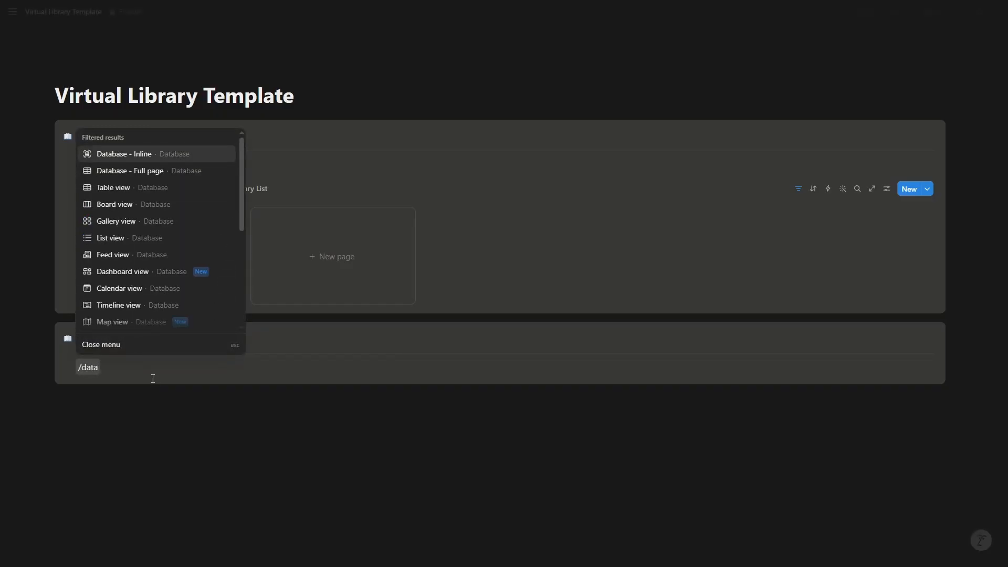
pyautogui.click(136, 225)
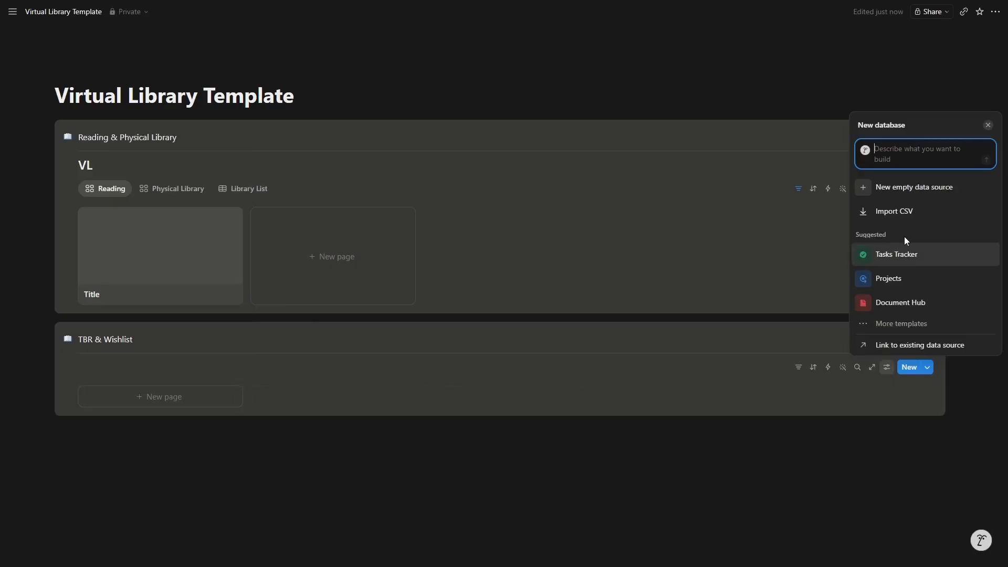
pyautogui.click(925, 347)
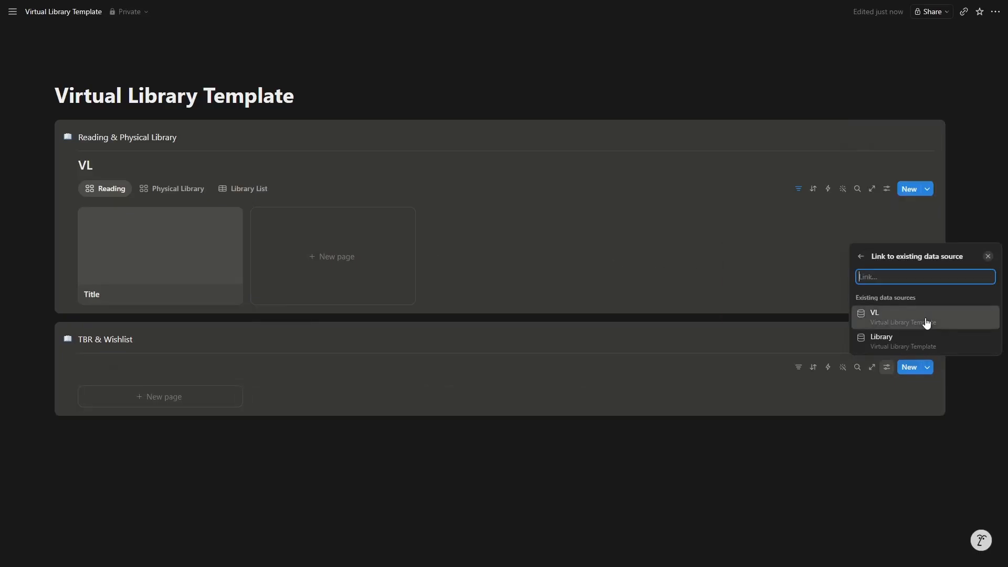
pyautogui.click(927, 323)
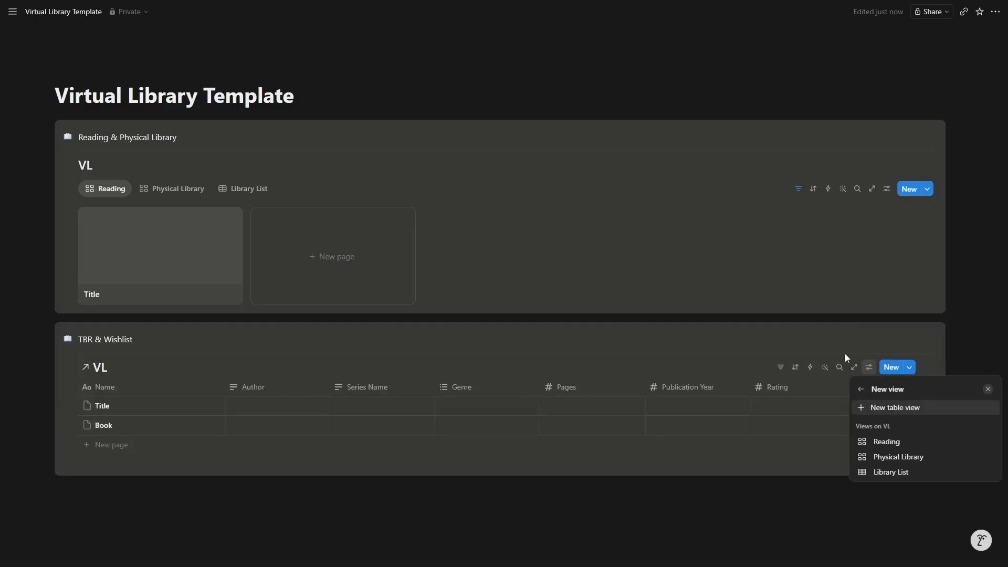
pyautogui.click(158, 363)
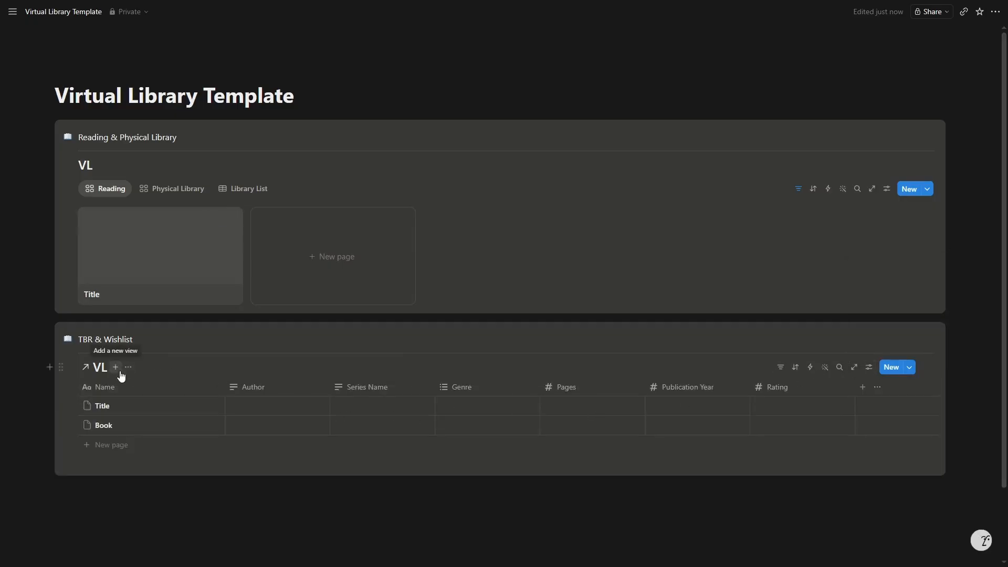
pyautogui.click(127, 367)
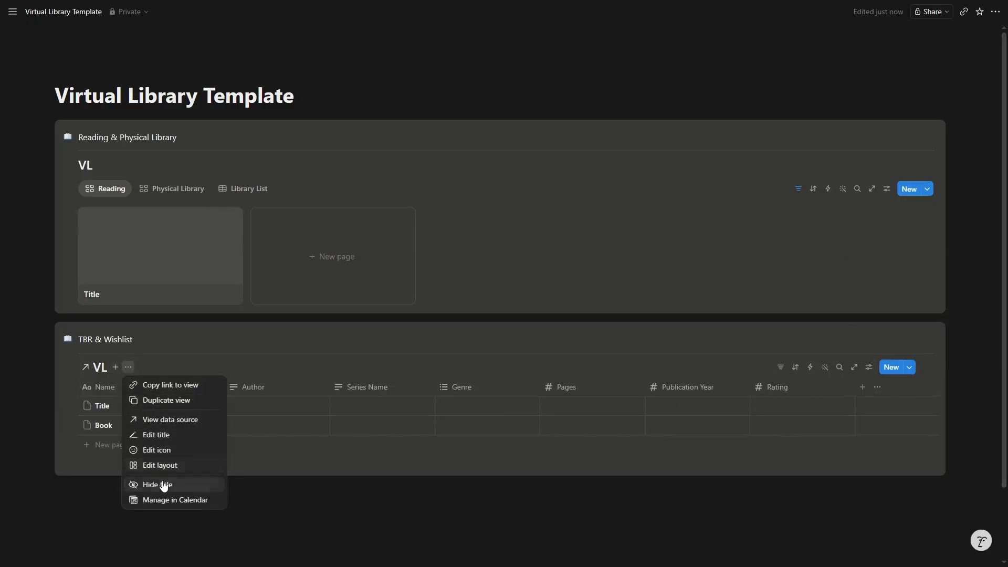
pyautogui.click(158, 484)
# Rename the linked database's view in the TBR & Wishlist callout as "TBR".
pyautogui.click(118, 372)
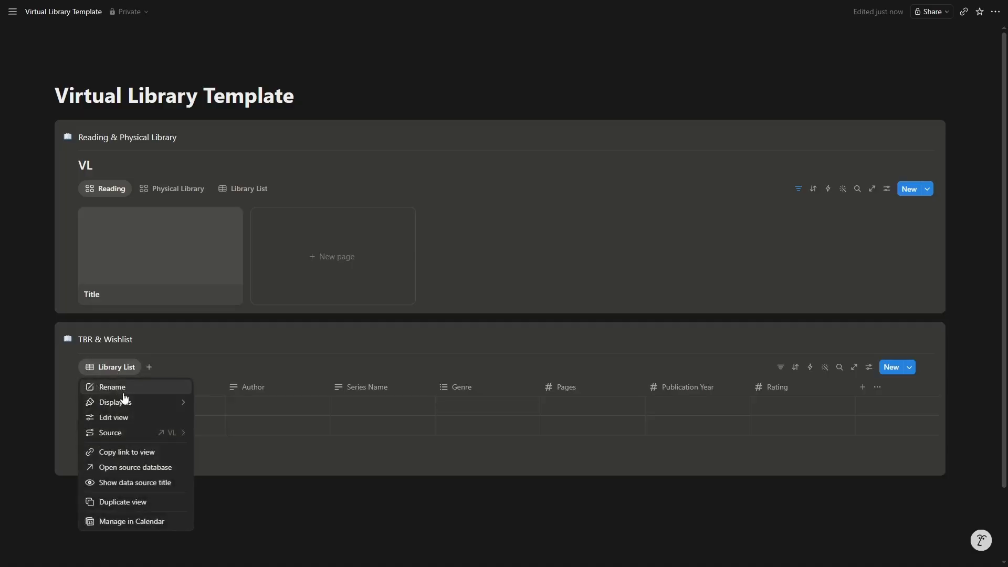
pyautogui.moveTo(145, 409)
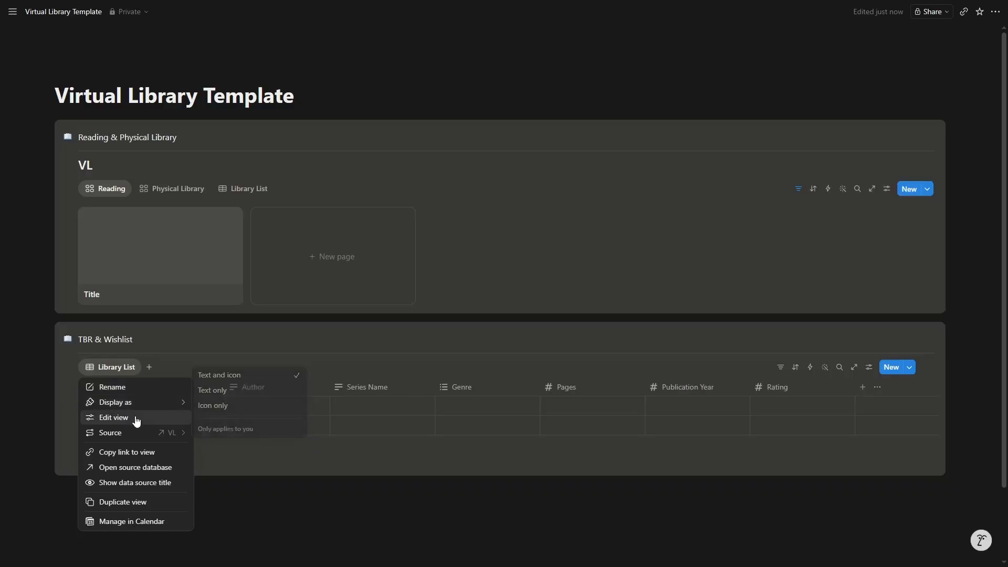
pyautogui.click(135, 419)
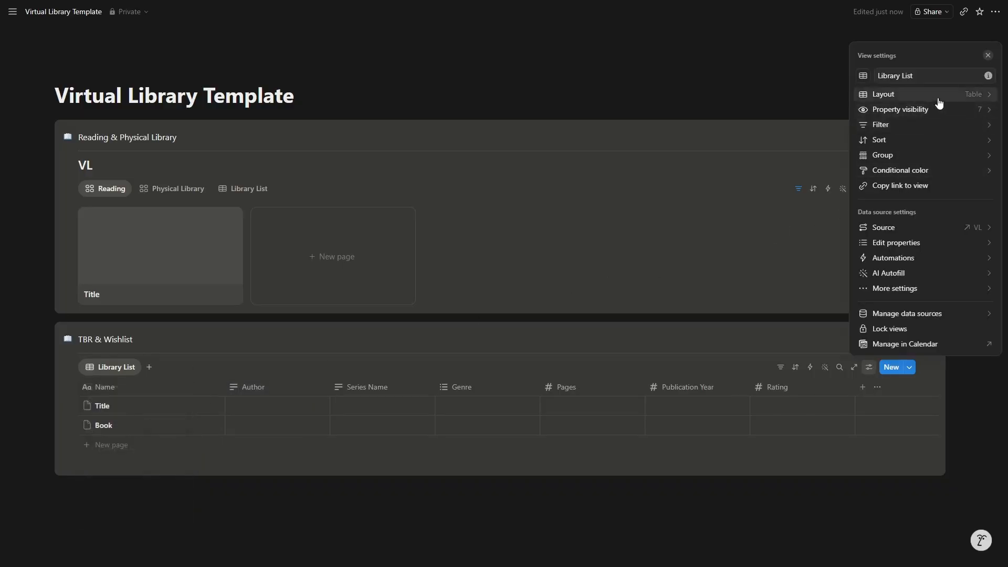
pyautogui.click(904, 73)
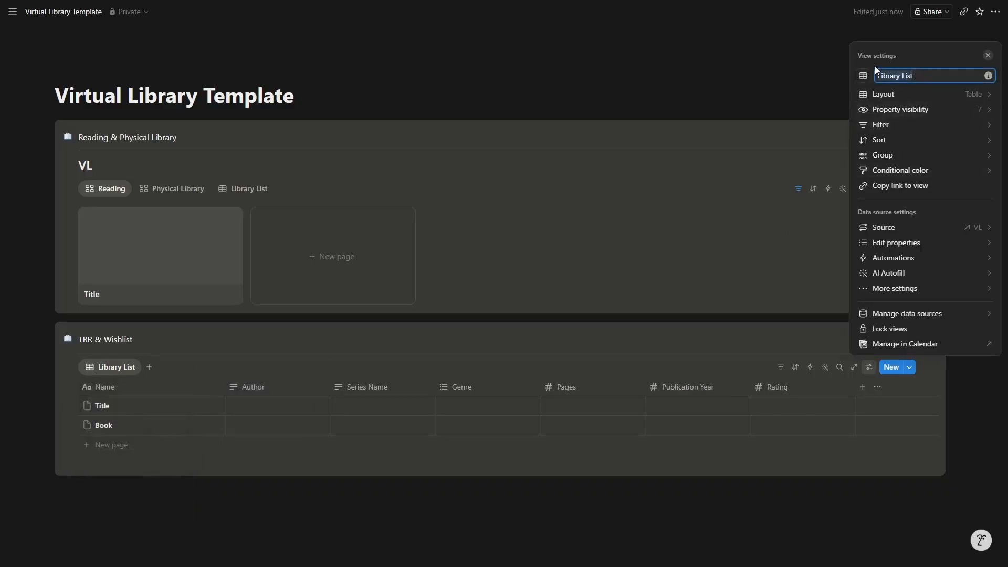
pyautogui.write('TBR')
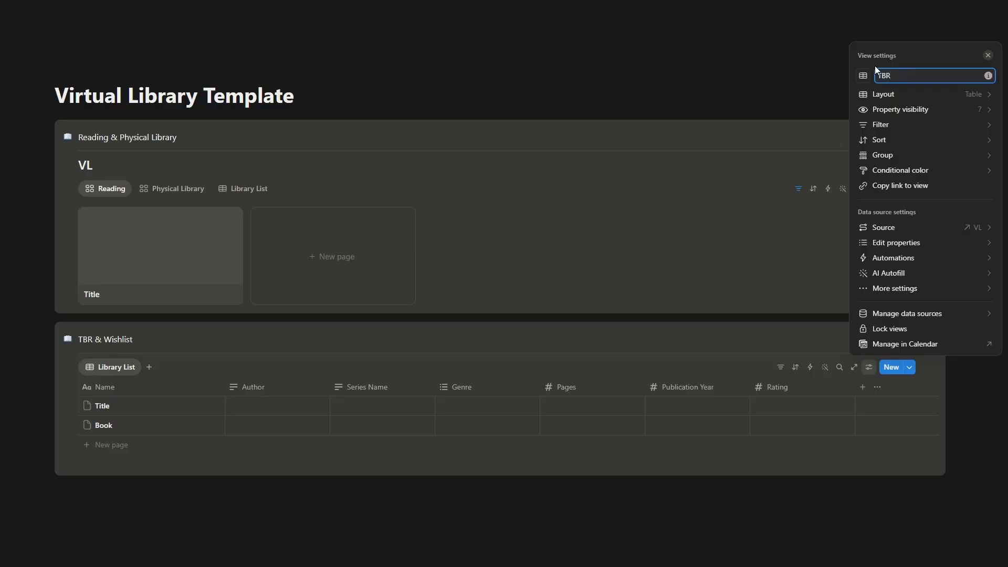
# Change the TBR view's layout to Gallery with Page cover as the card preview.
pyautogui.click(921, 95)
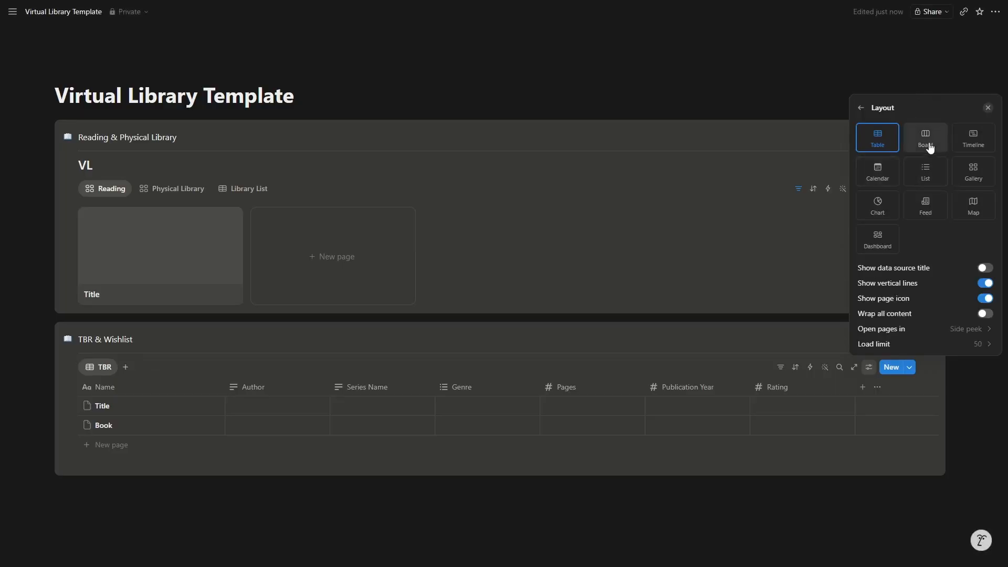
pyautogui.click(974, 167)
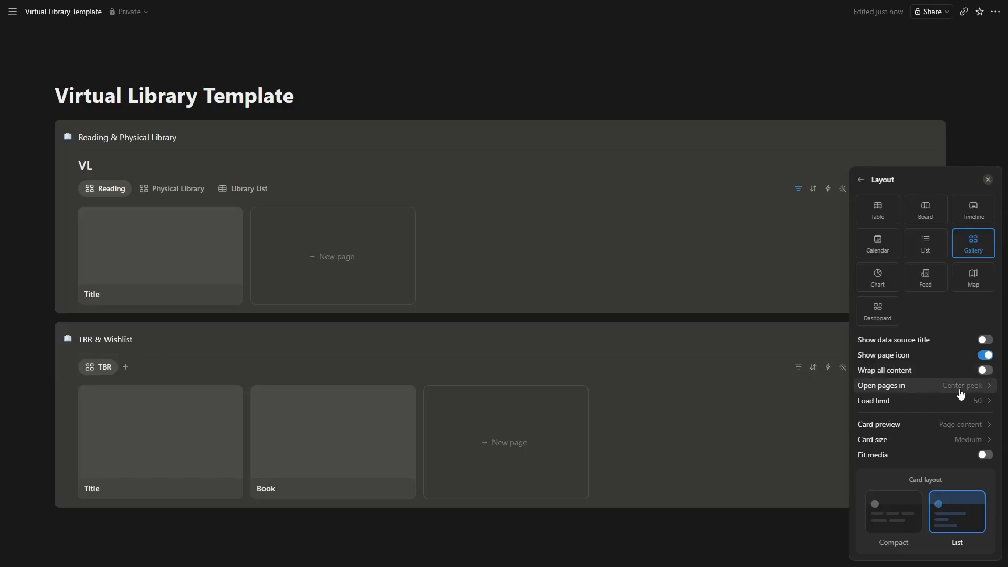
pyautogui.click(962, 426)
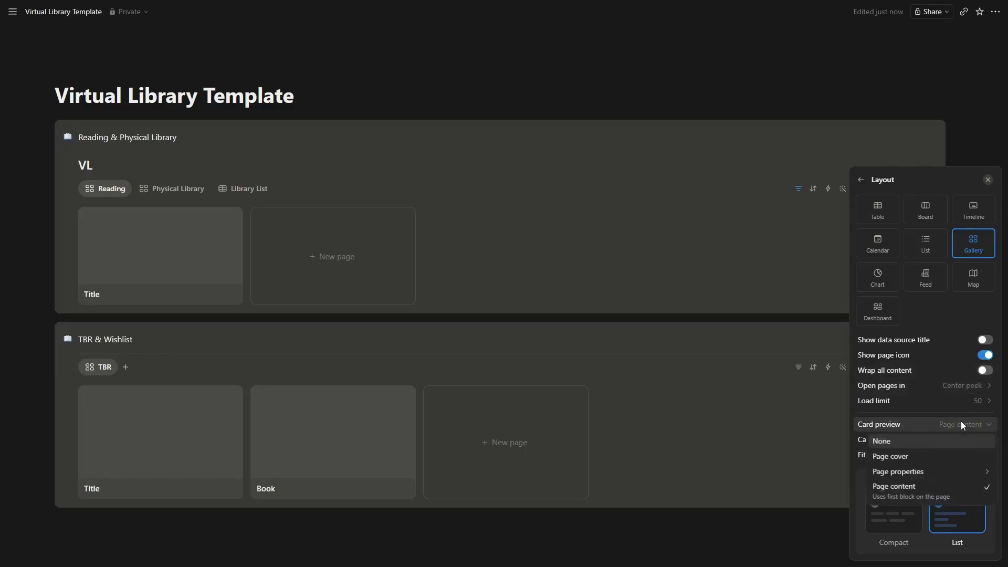
pyautogui.click(926, 457)
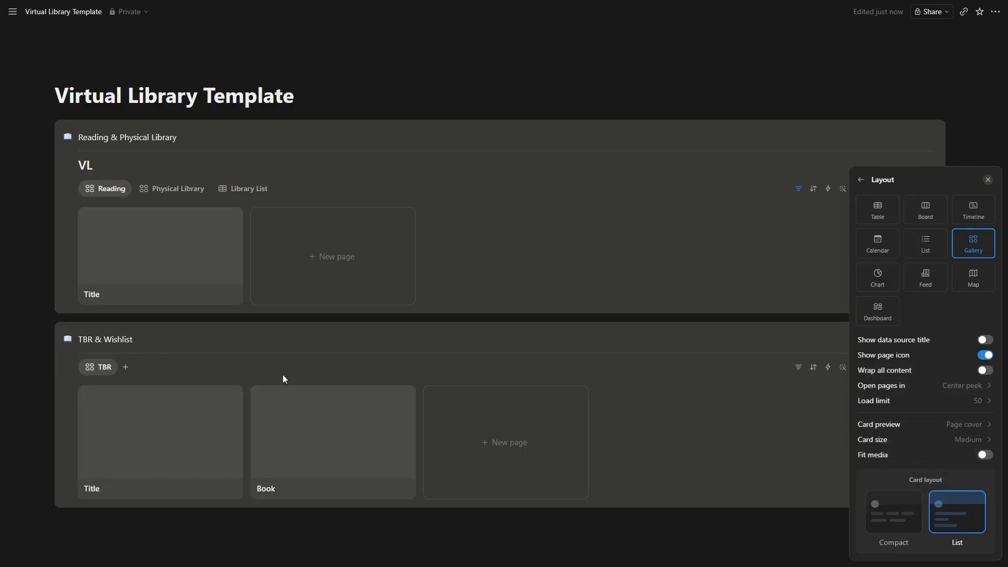
pyautogui.click(146, 190)
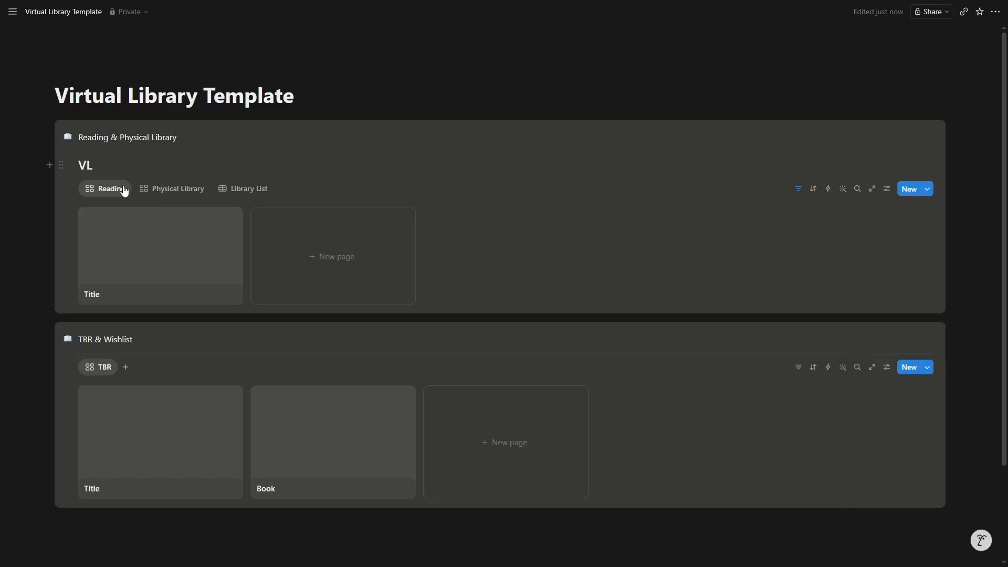
# Set the card preview of the Reading view to Page cover.
pyautogui.click(886, 190)
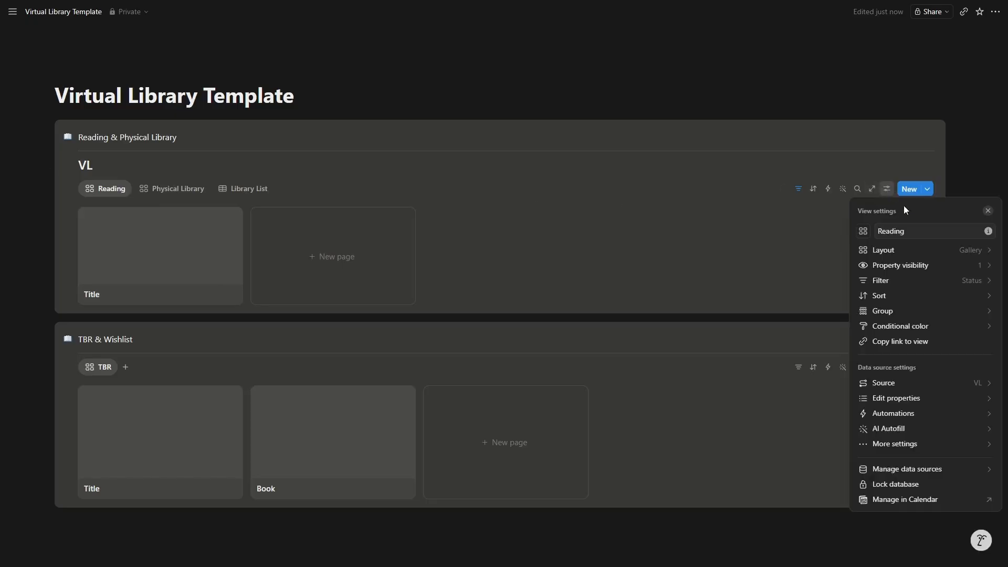
pyautogui.click(927, 251)
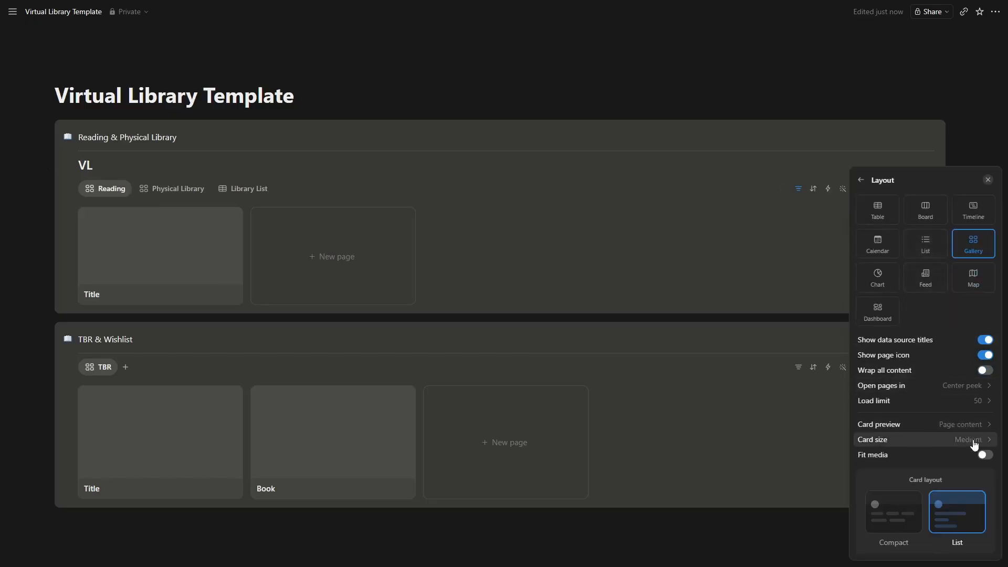
pyautogui.click(971, 425)
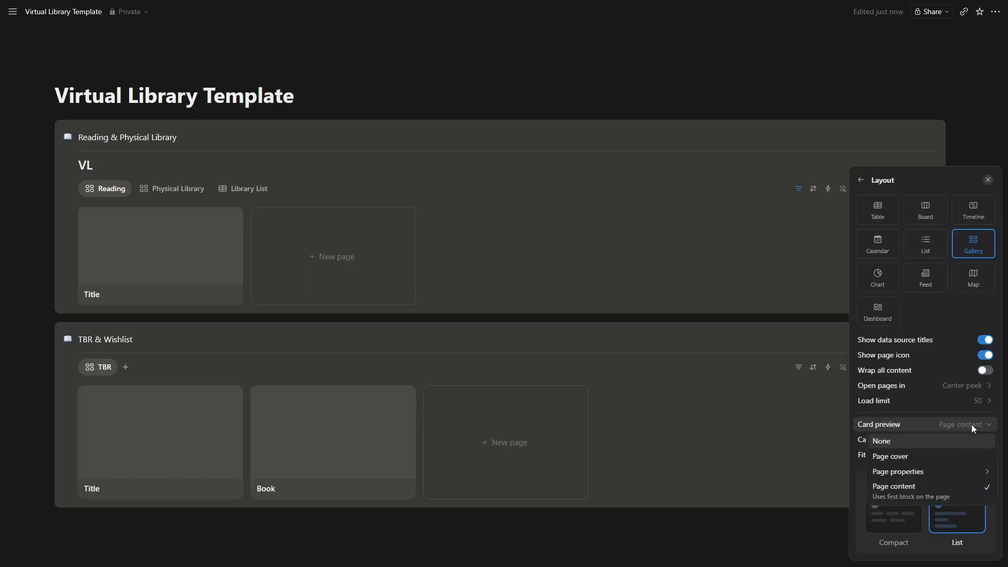
pyautogui.click(945, 457)
pyautogui.click(175, 192)
# Set the card preview of the Physical Library view to Page cover.
pyautogui.click(176, 189)
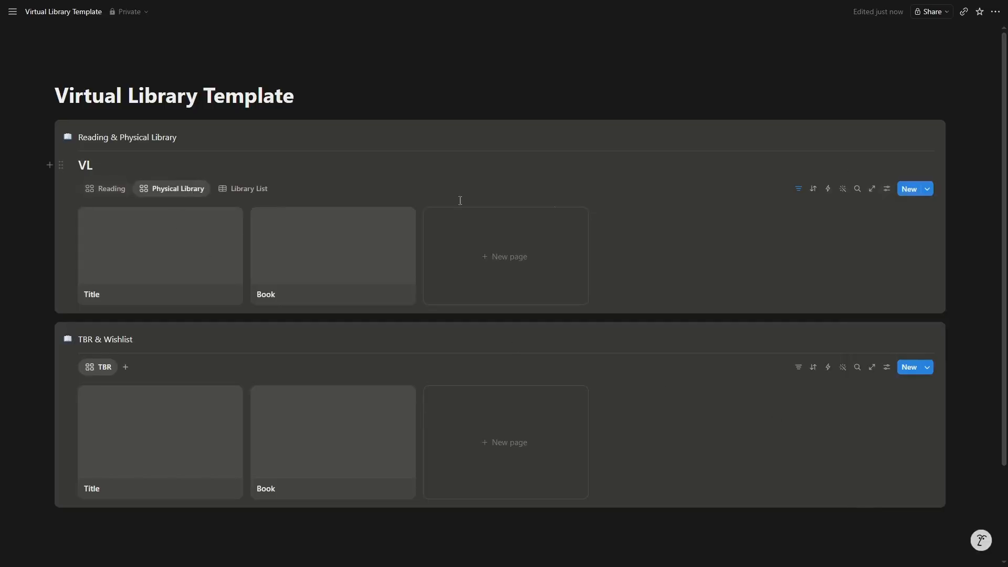
pyautogui.click(887, 188)
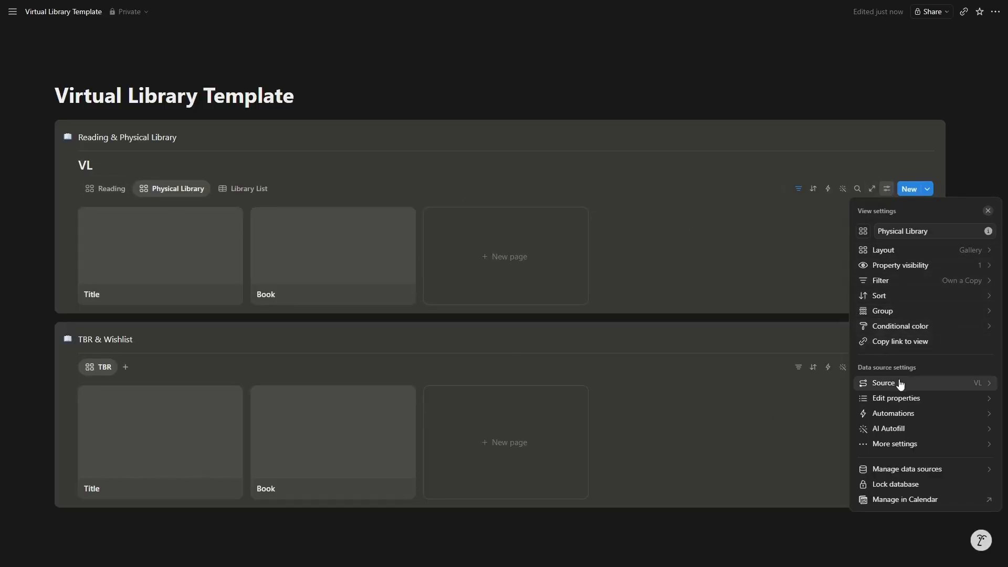
pyautogui.click(910, 251)
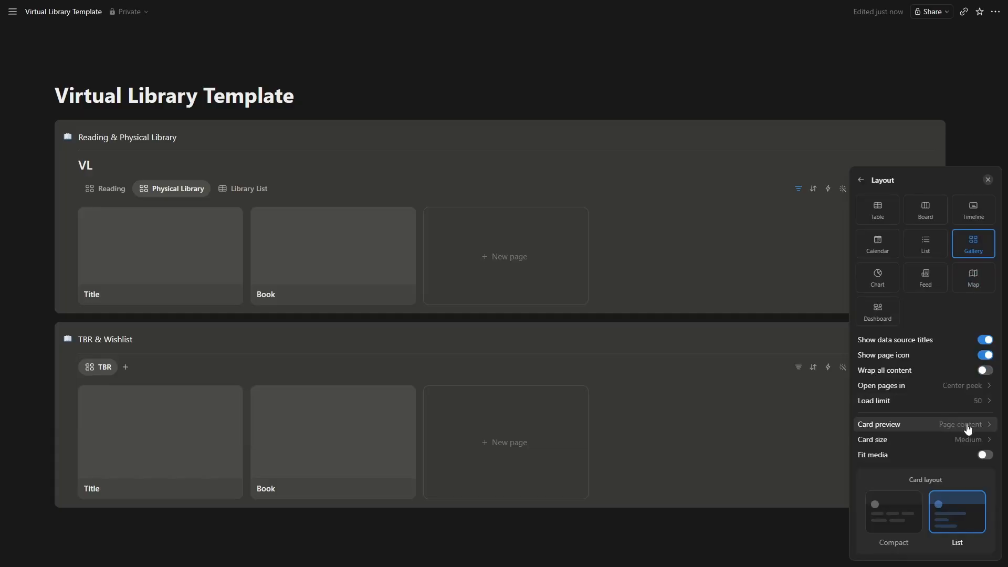
pyautogui.click(966, 425)
pyautogui.click(934, 456)
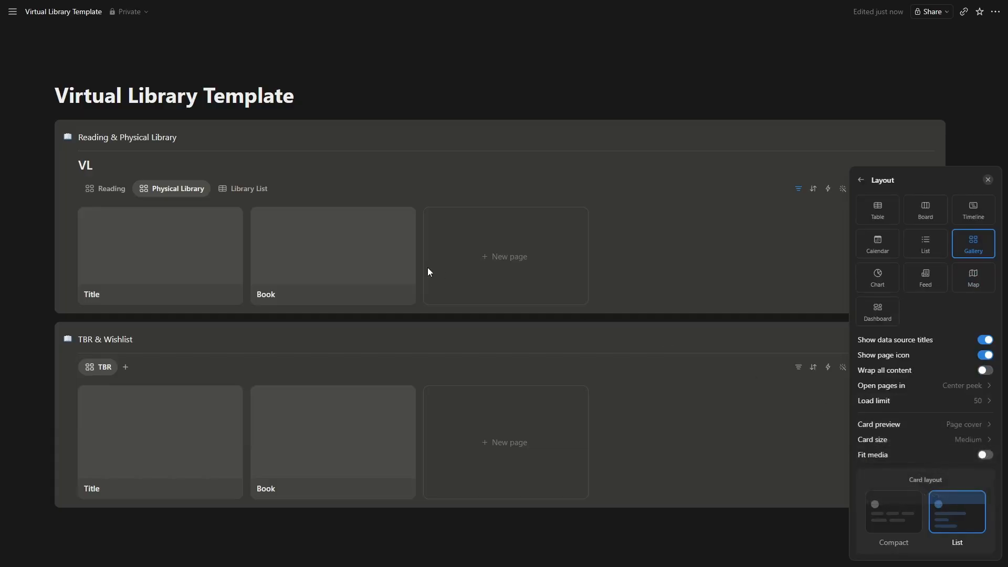
pyautogui.click(250, 194)
# Duplicate the TBR view and name the copy "Wishlist".
pyautogui.click(99, 369)
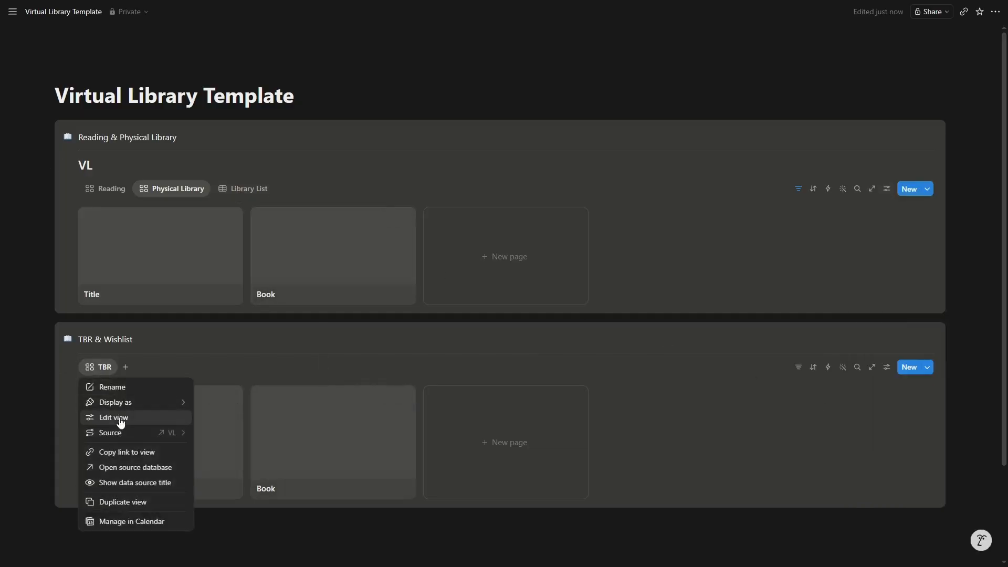
pyautogui.click(124, 502)
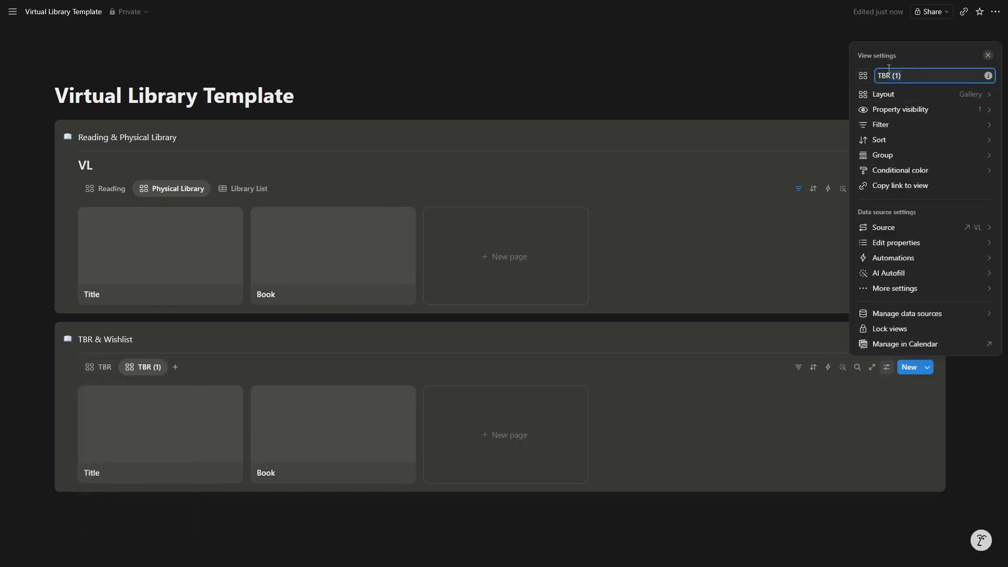
pyautogui.write('Wishlist')
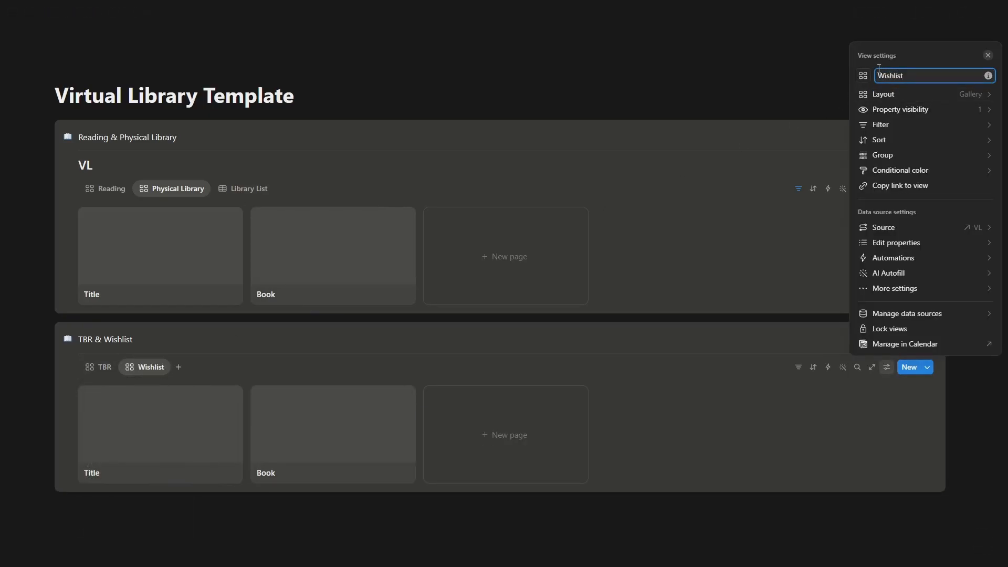
# Filter the TBR view to books whose Status contains TBR, and collapse the filter bar.
pyautogui.click(107, 371)
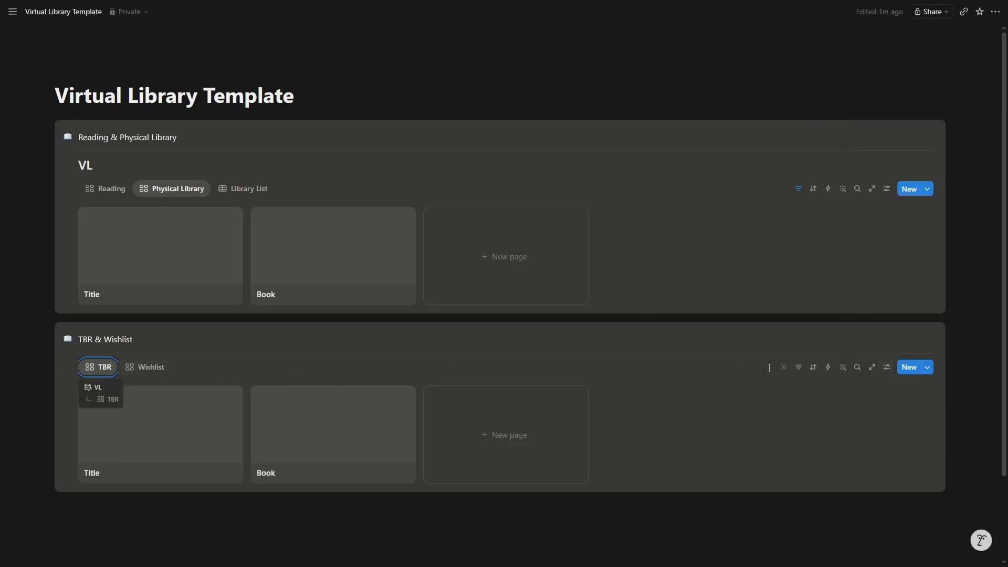
pyautogui.click(798, 368)
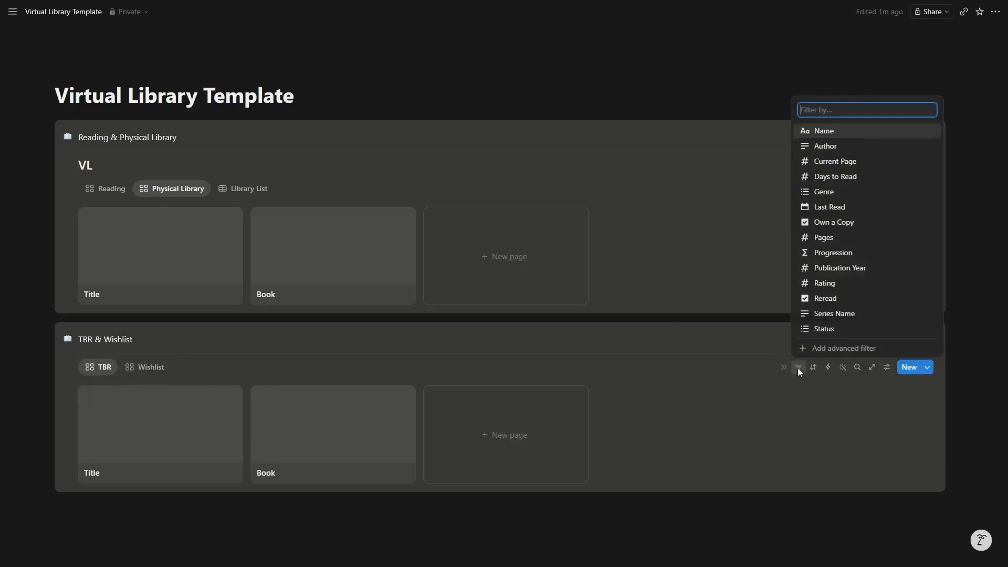
pyautogui.click(826, 335)
pyautogui.click(106, 463)
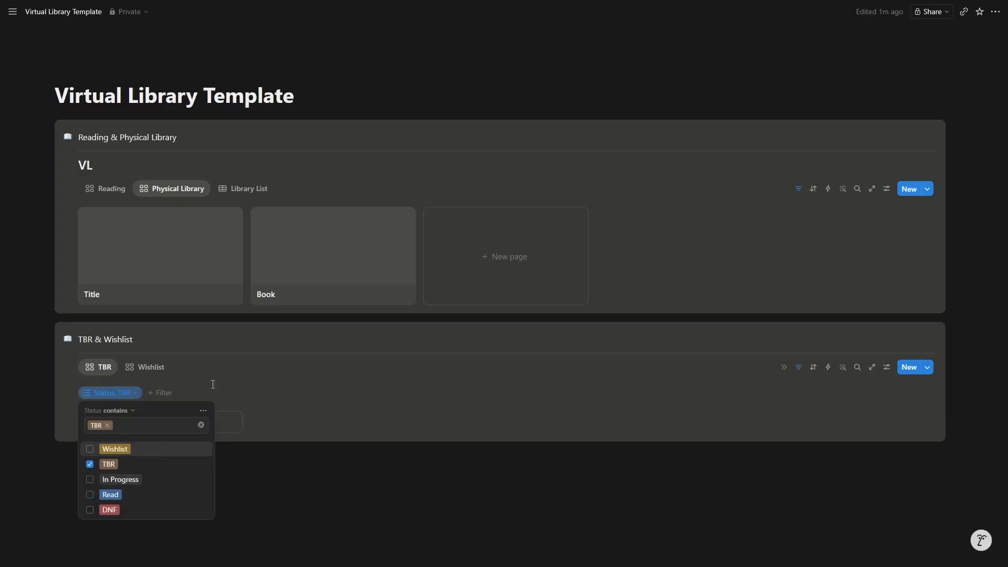
pyautogui.click(799, 371)
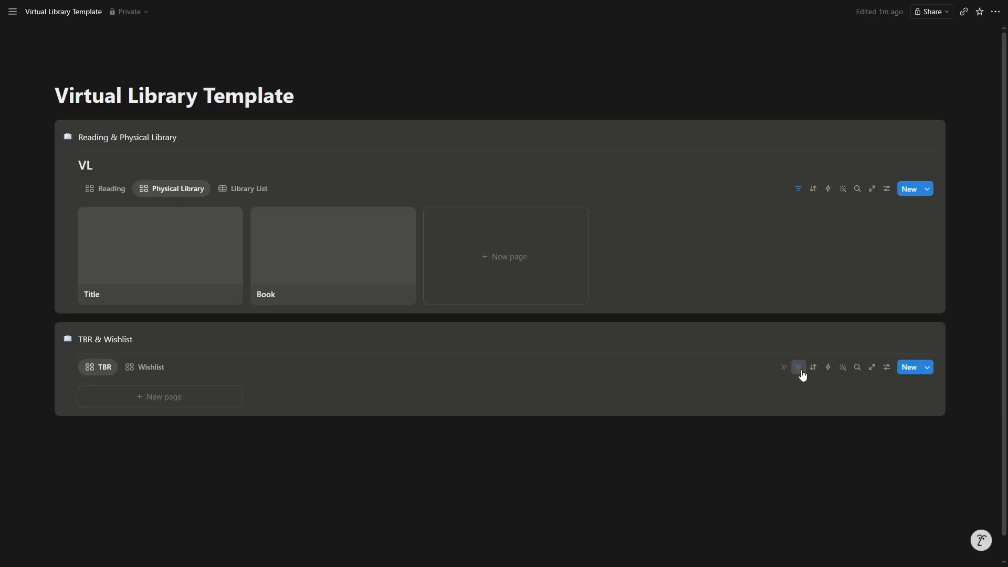
# Filter the Wishlist view to books whose Status contains Wishlist, and collapse the filter bar.
pyautogui.click(147, 368)
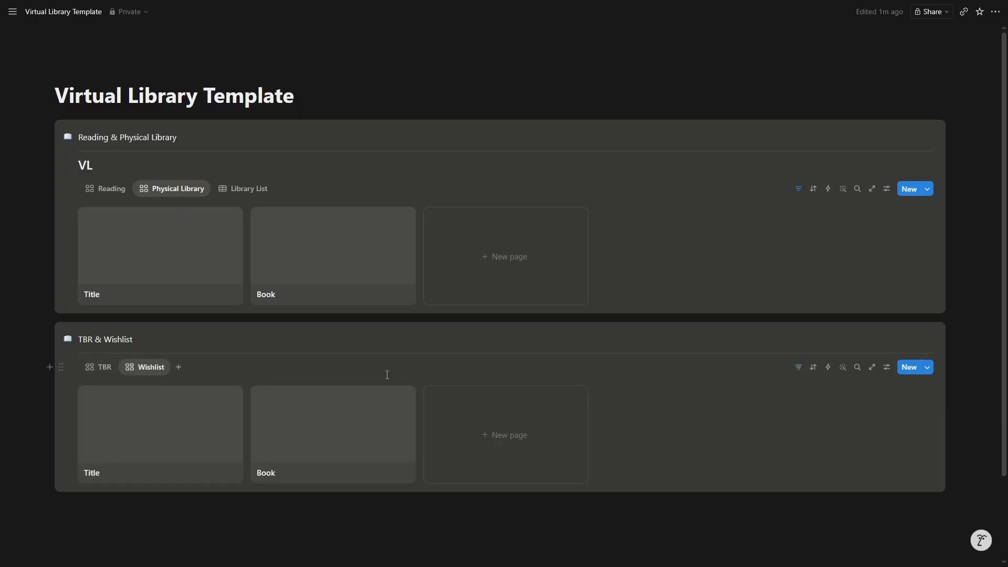
pyautogui.click(800, 370)
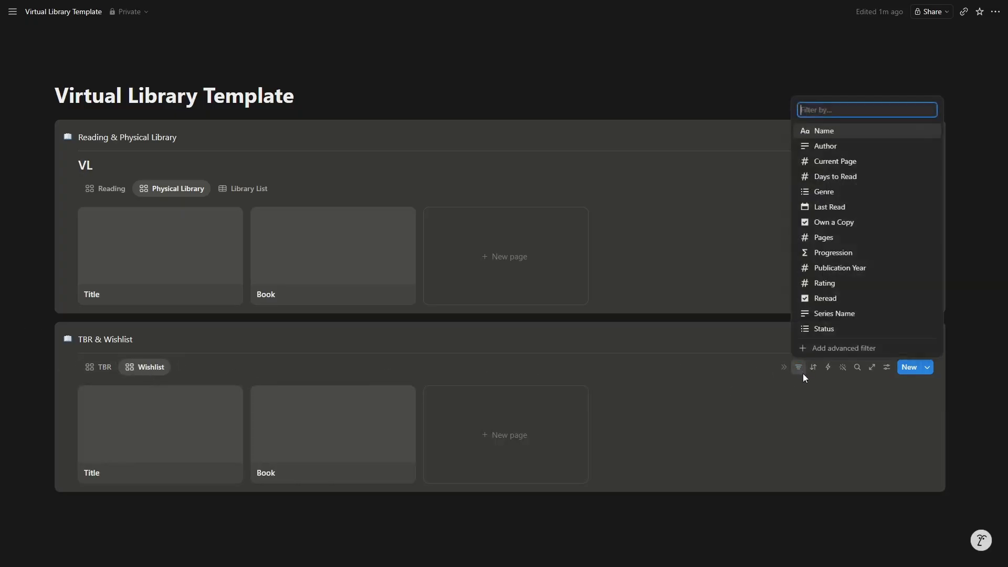
pyautogui.click(841, 334)
pyautogui.click(146, 450)
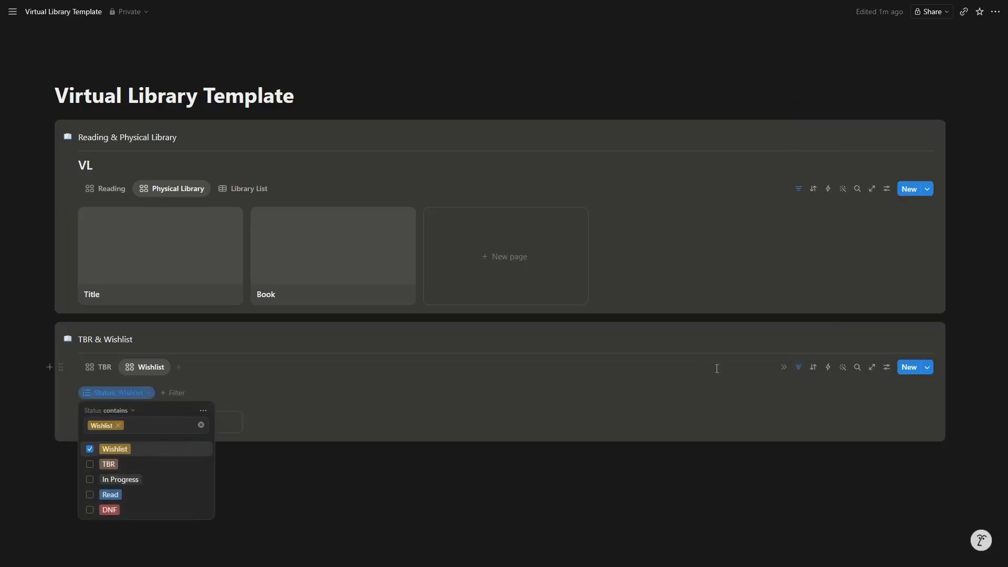
pyautogui.click(800, 370)
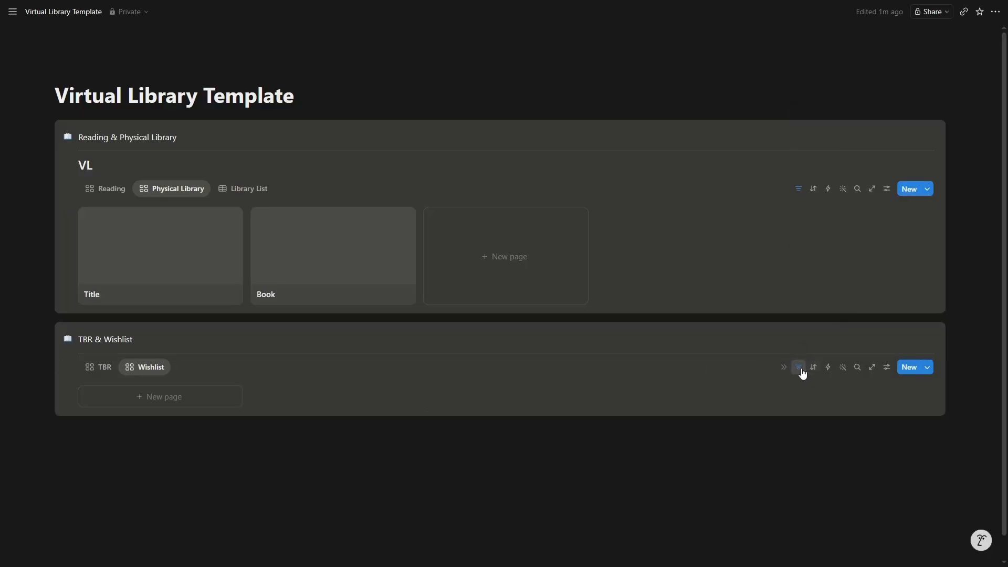
# Add a page named "Book 2" to the Wishlist view, and show the Library List view in the first callout.
pyautogui.click(145, 402)
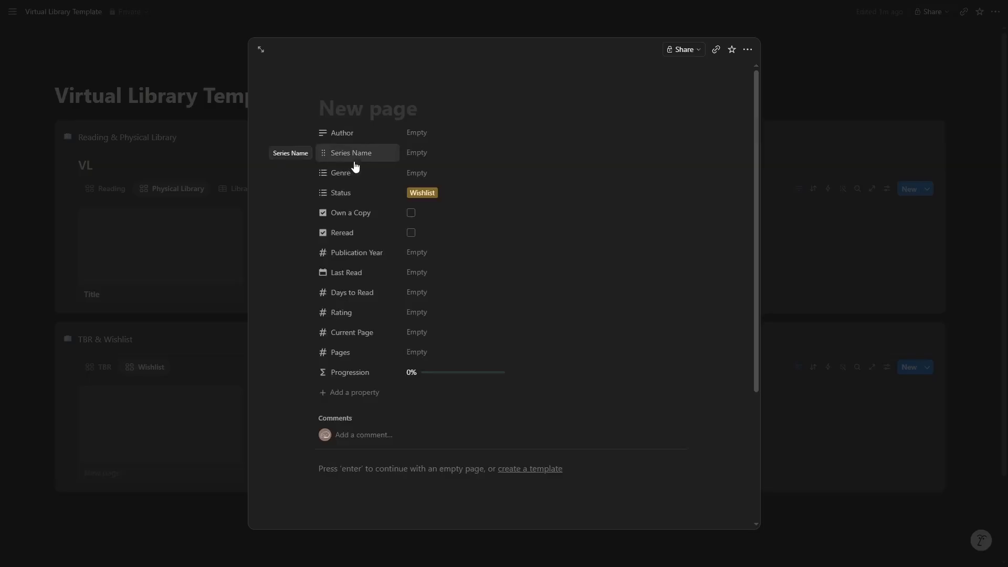
pyautogui.write('Book 2')
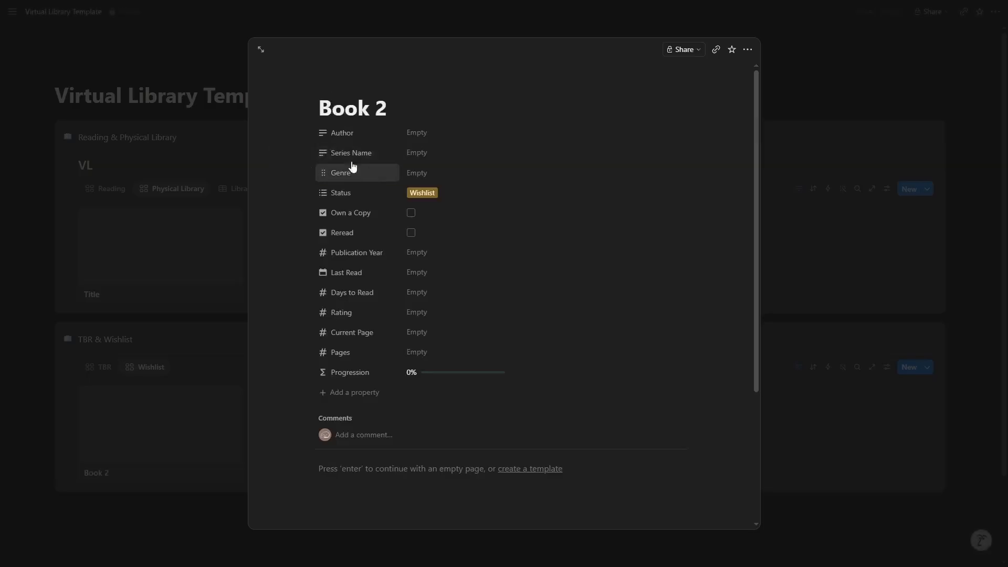
pyautogui.click(213, 74)
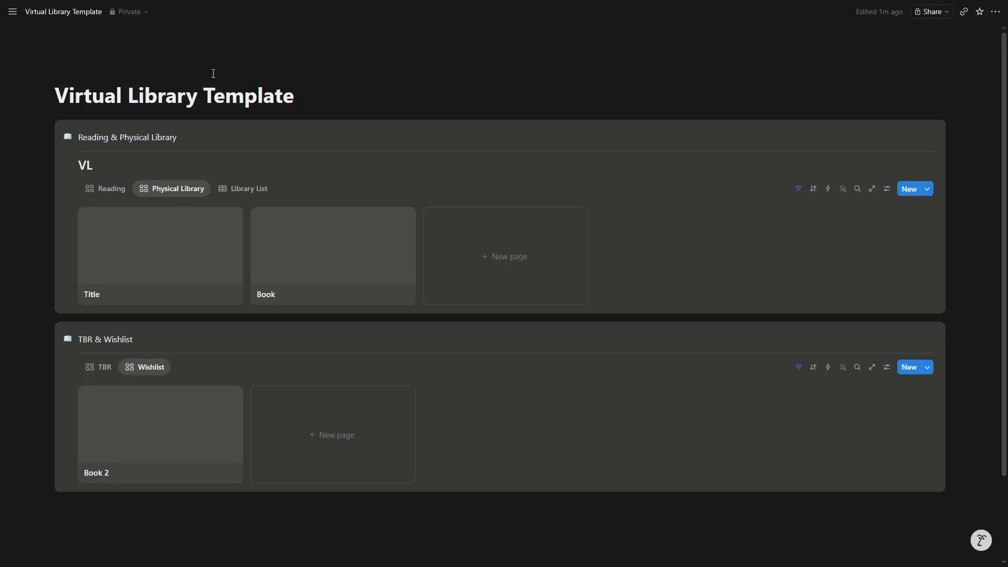
pyautogui.click(238, 190)
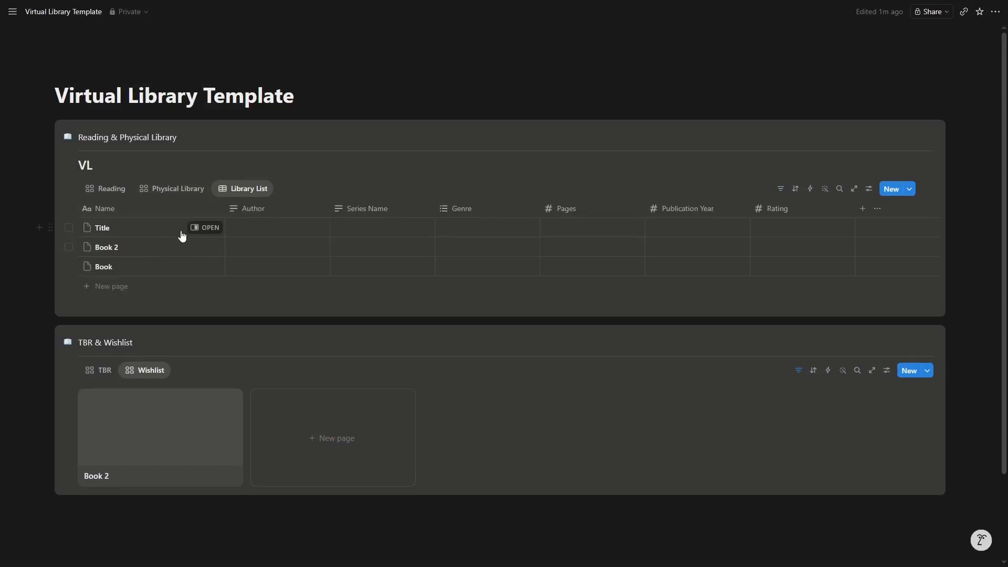
# Add a page named "Book 3" to the TBR view and mark it as Own a Copy.
pyautogui.click(103, 372)
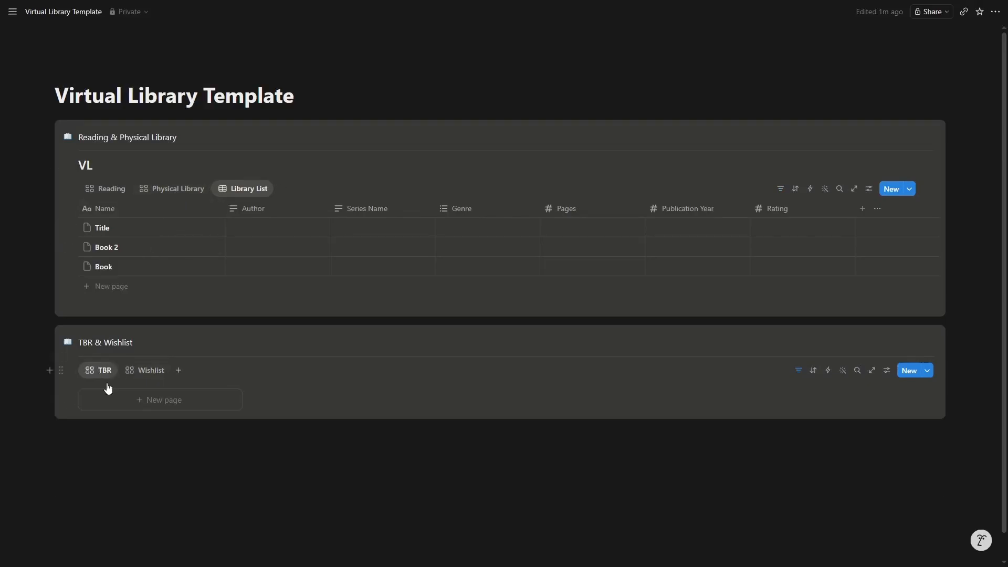
pyautogui.click(162, 415)
pyautogui.write('Book 3')
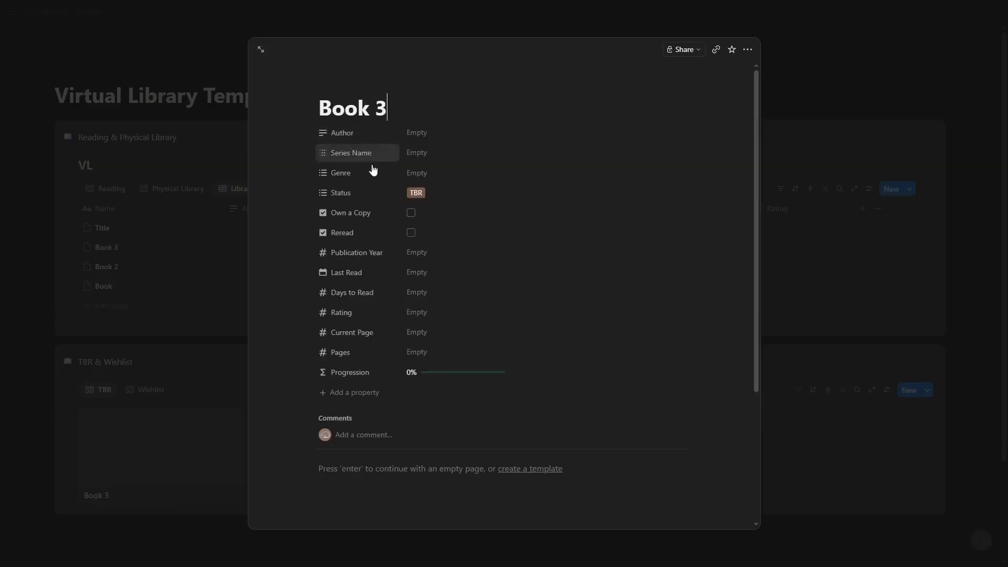
pyautogui.click(411, 214)
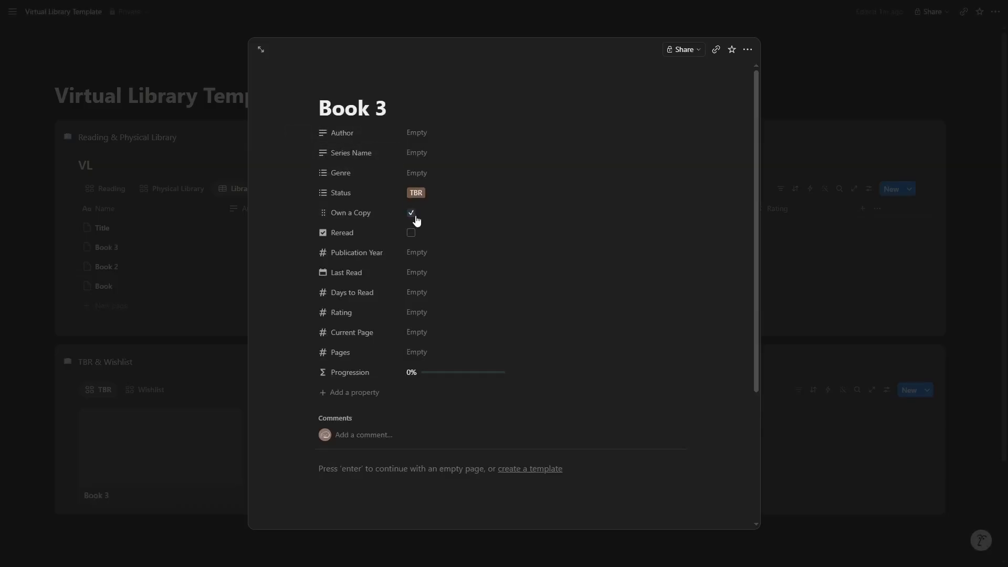
pyautogui.click(224, 82)
# Check the Reading and Physical Library views for the newly added book.
pyautogui.click(125, 189)
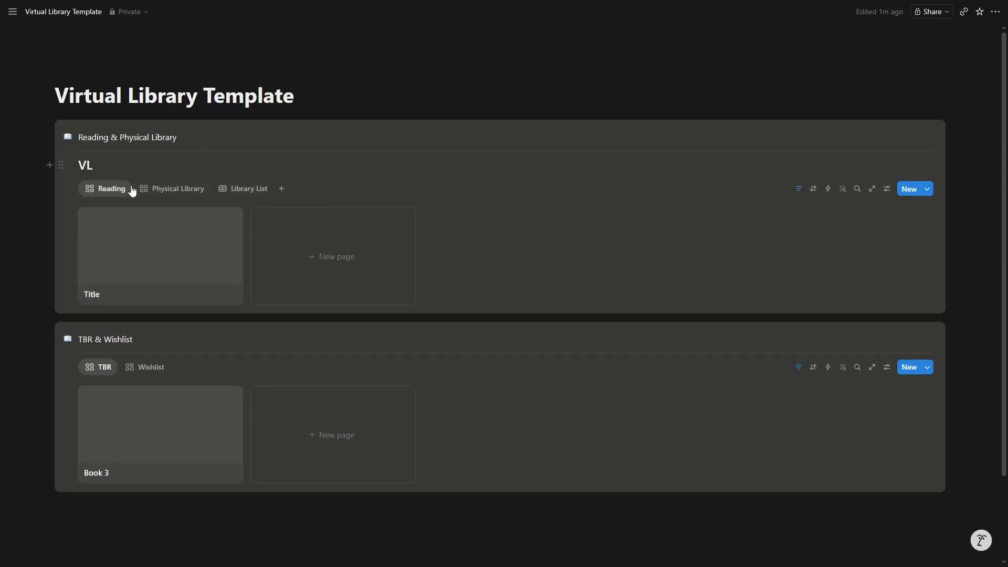
pyautogui.click(155, 192)
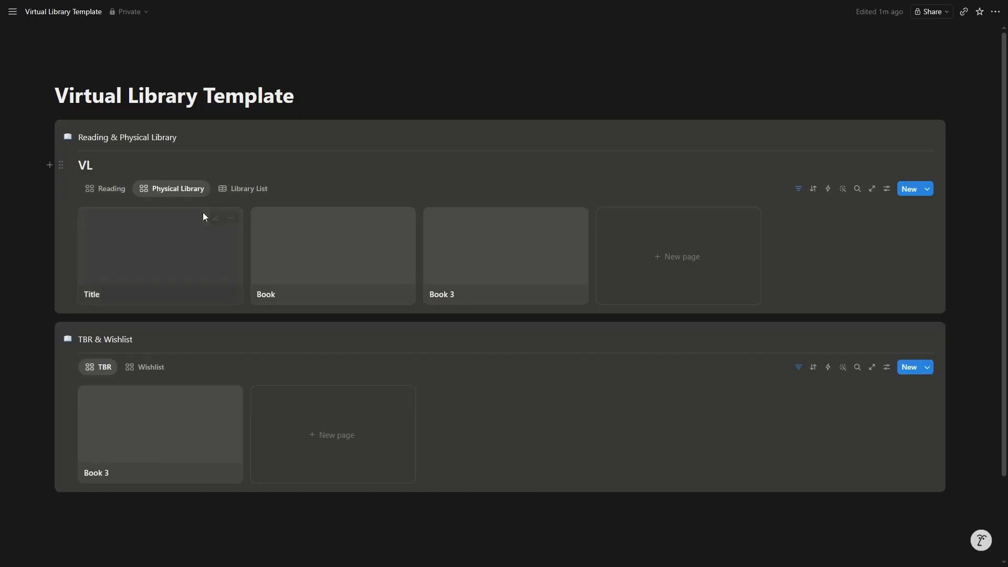
pyautogui.click(114, 200)
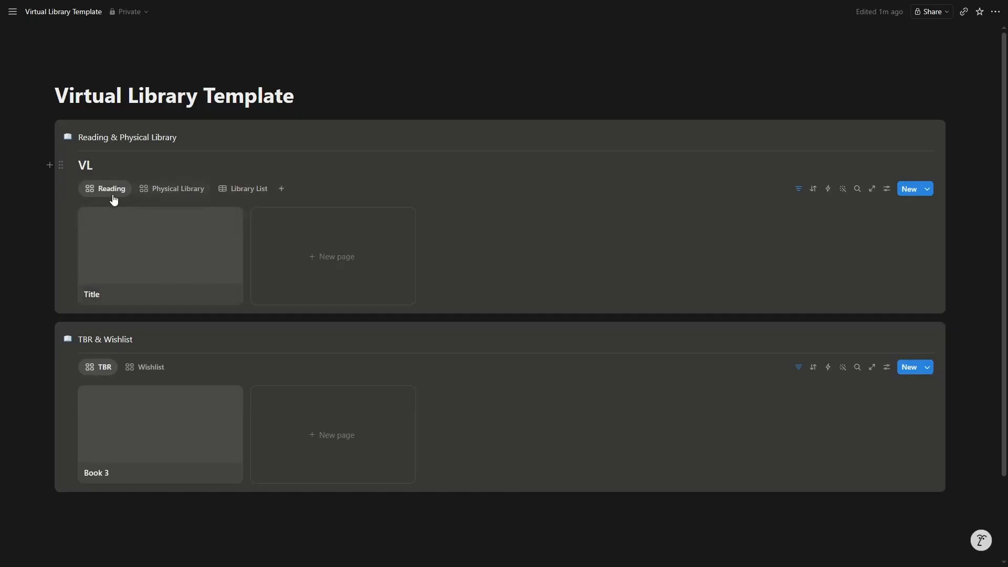
# Add a callout titled "Read & DNF" with a divider under the title, below the TBR & Wishlist callout.
pyautogui.scroll(-2, 140, 434)
pyautogui.click(140, 435)
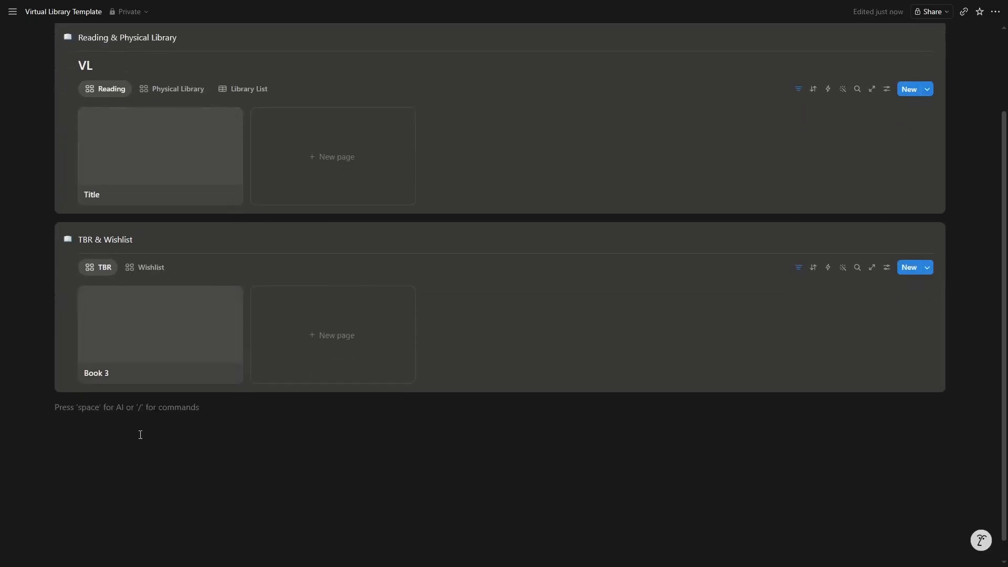
pyautogui.write('/callout')
pyautogui.press('Return')
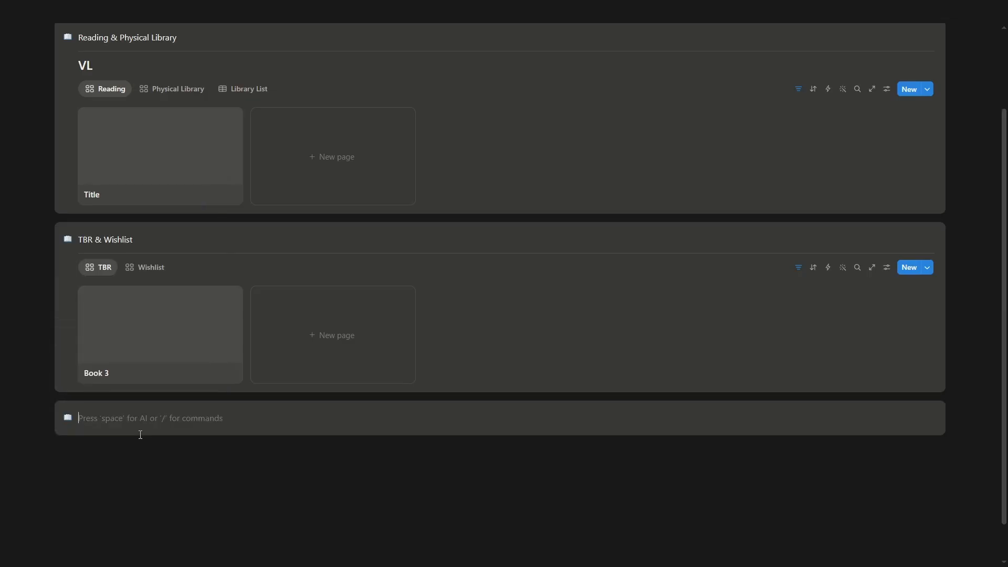
pyautogui.write('Read & DNF')
pyautogui.press('Return')
pyautogui.write('/')
pyautogui.press('BackSpace')
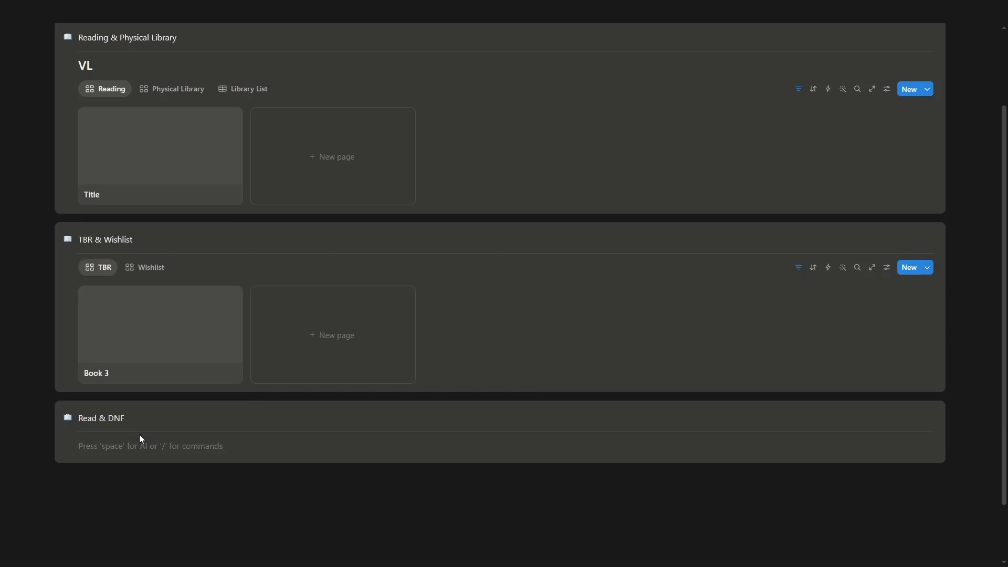
# Duplicate the database in the TBR & Wishlist callout and move the copy into the Read & DNF callout.
pyautogui.click(60, 268)
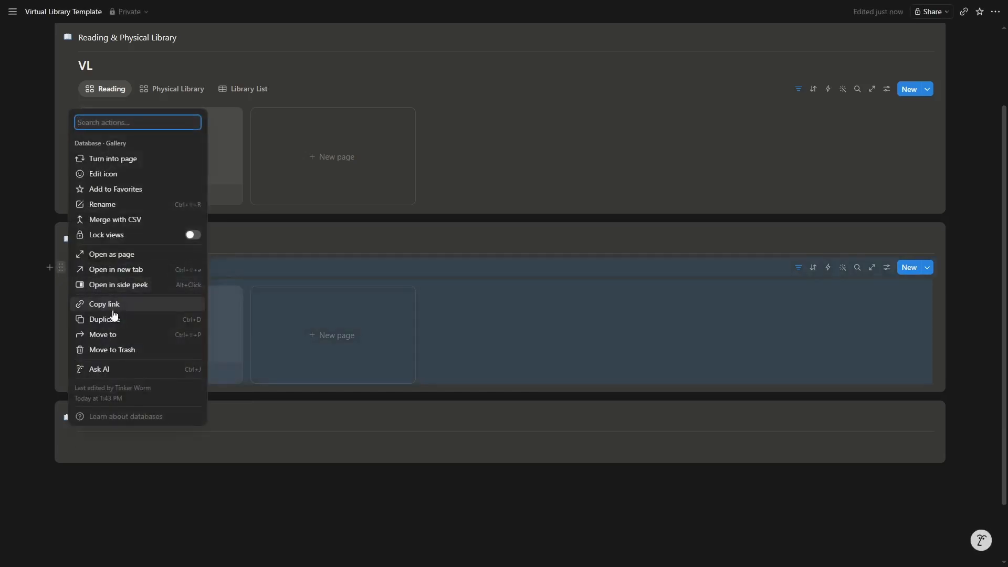
pyautogui.click(131, 321)
pyautogui.scroll(-2, 127, 326)
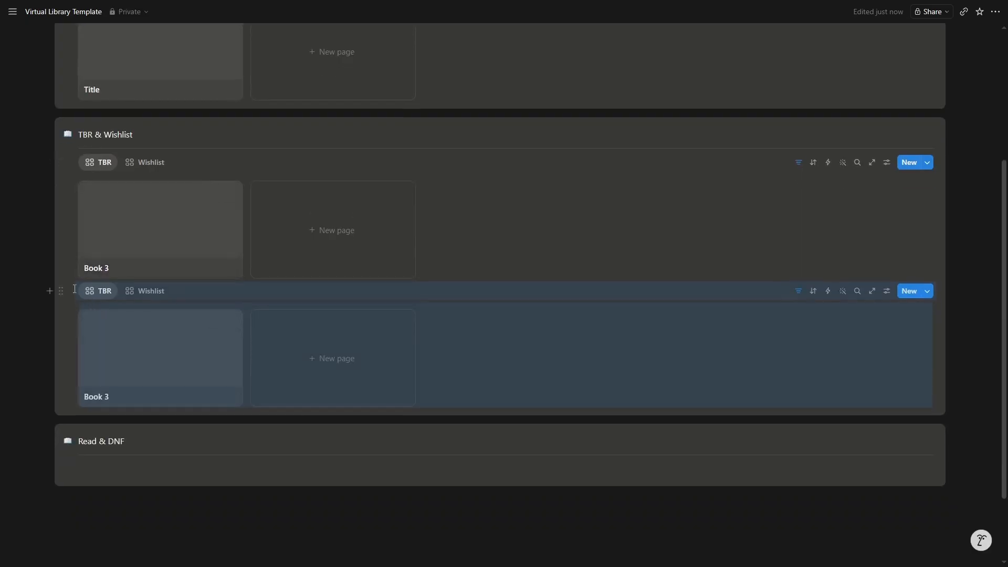
pyautogui.moveTo(61, 292); pyautogui.dragTo(92, 459)
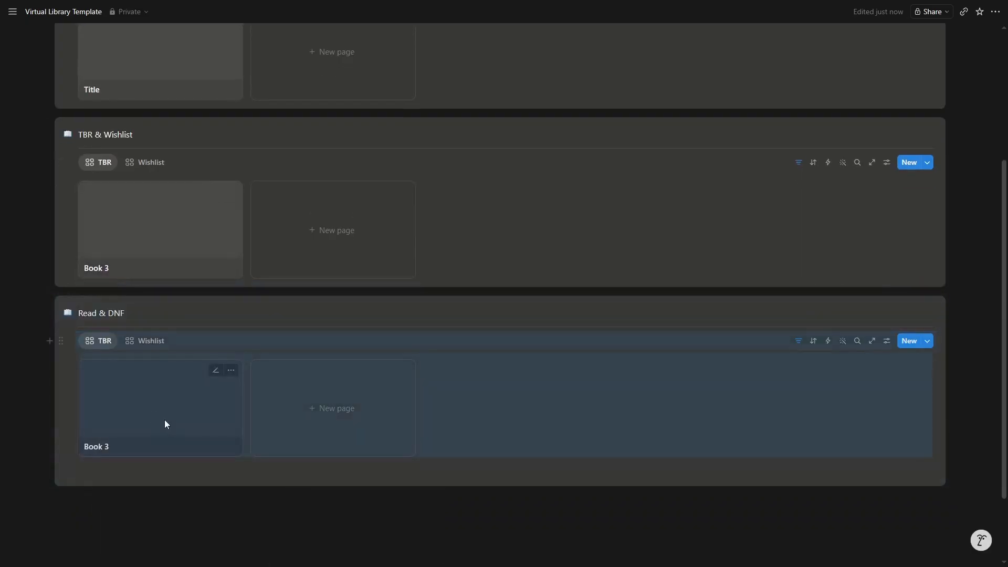
# Rename the TBR view in the Read & DNF callout to "Read" and filter it to Status contains Read.
pyautogui.click(97, 289)
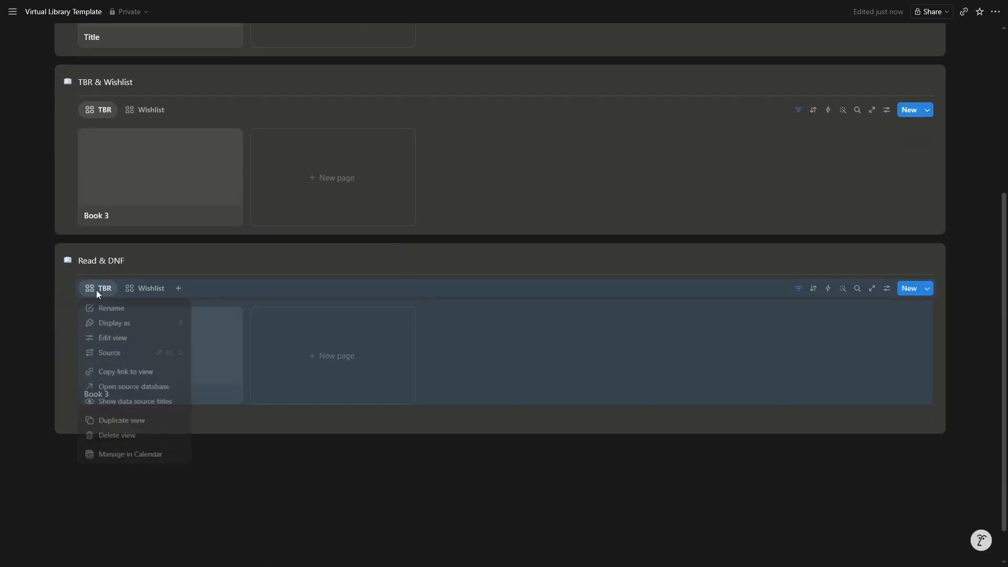
pyautogui.click(123, 308)
pyautogui.write('Read')
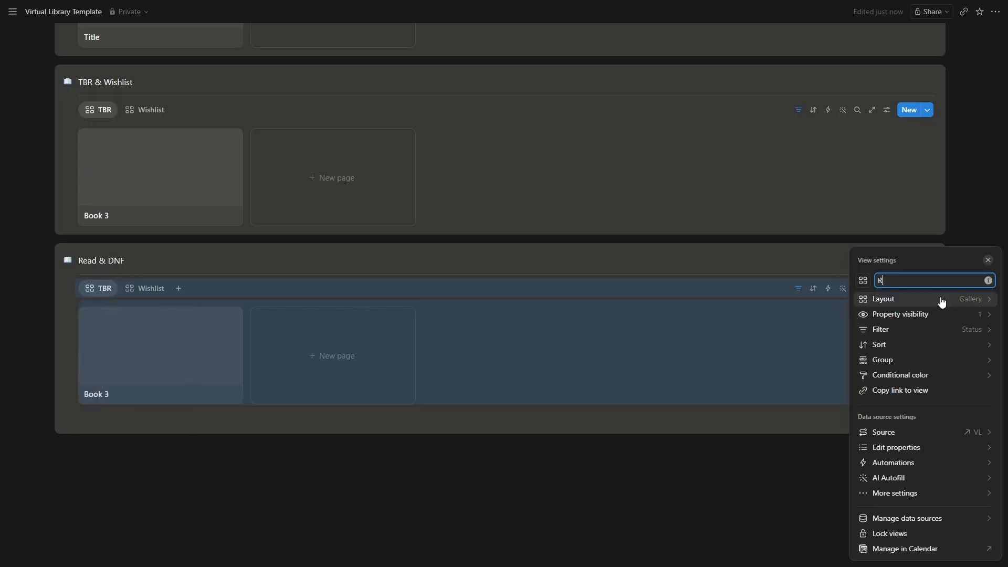
pyautogui.click(925, 331)
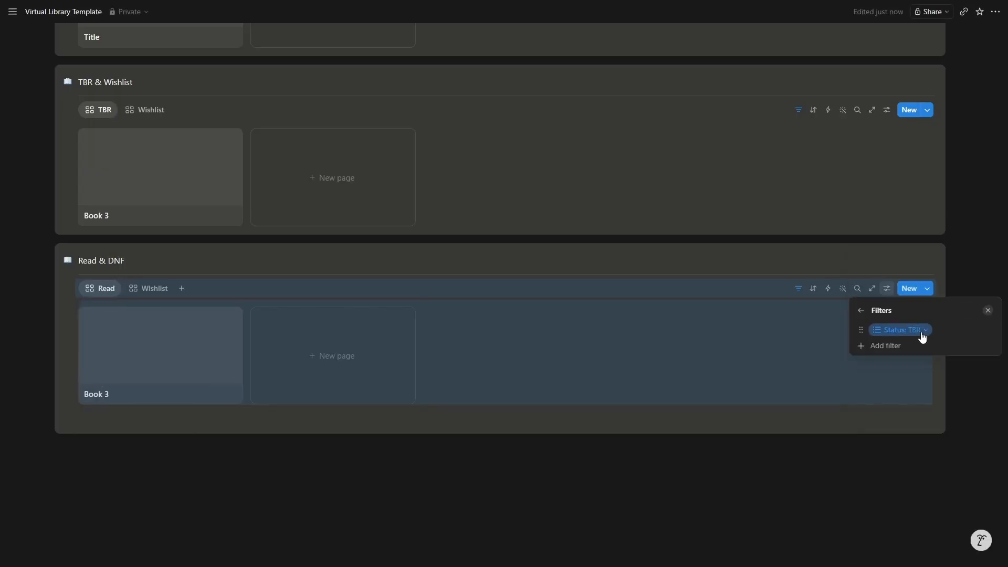
pyautogui.click(919, 333)
pyautogui.click(897, 402)
pyautogui.click(899, 432)
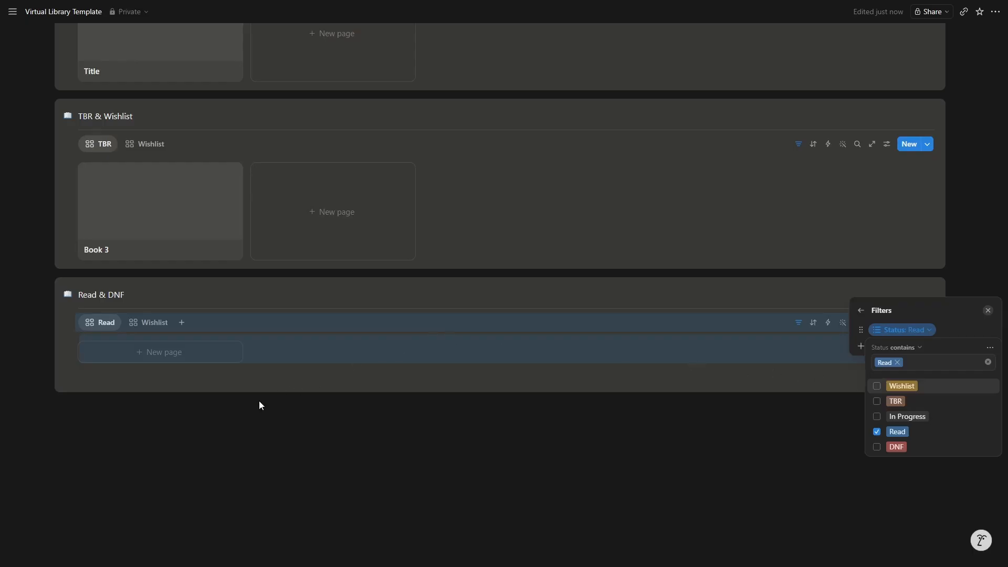
pyautogui.click(145, 324)
# Rename the Wishlist view in the Read & DNF callout to "Reread".
pyautogui.click(156, 324)
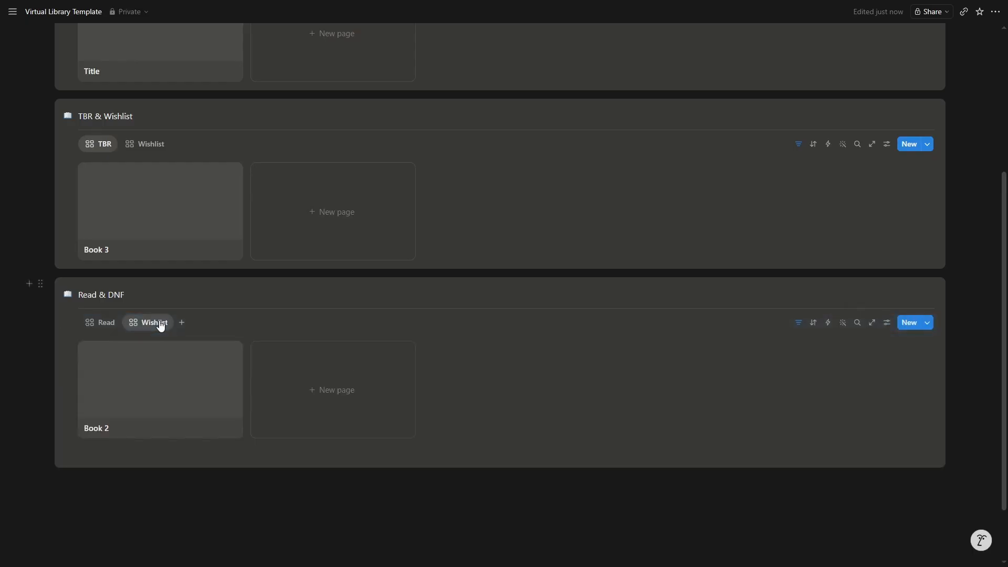
pyautogui.click(149, 324)
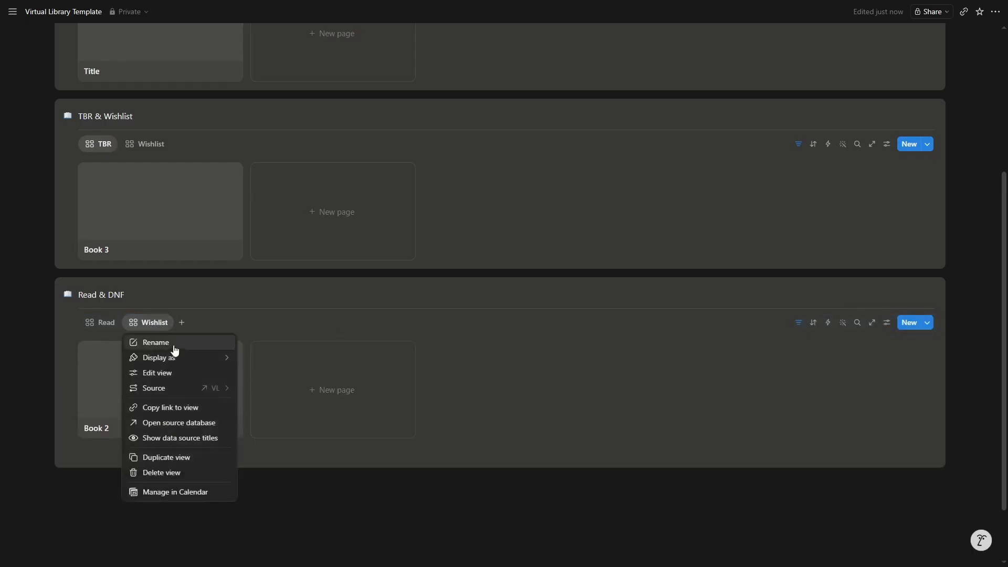
pyautogui.click(173, 344)
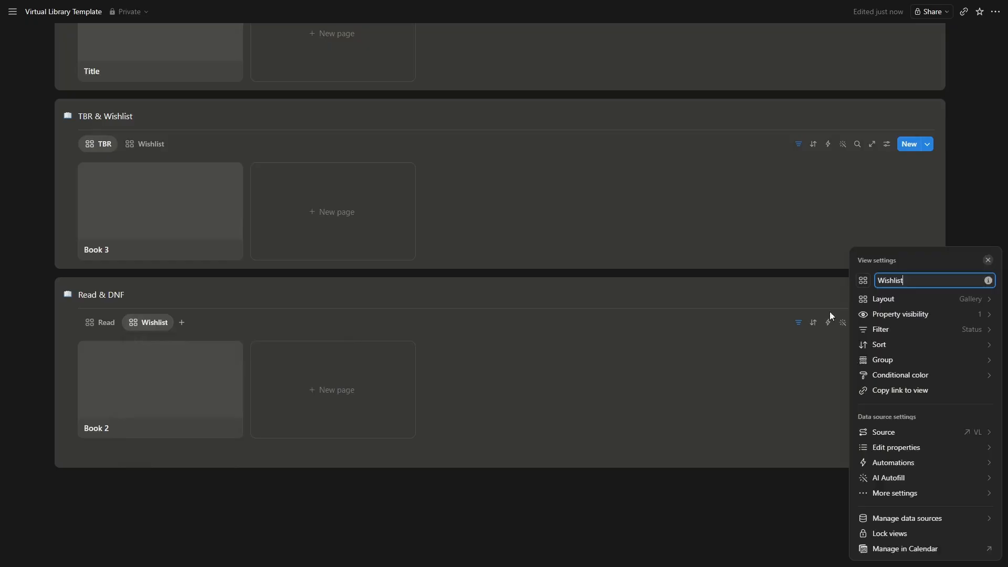
pyautogui.doubleClick(906, 280)
pyautogui.write('Reread')
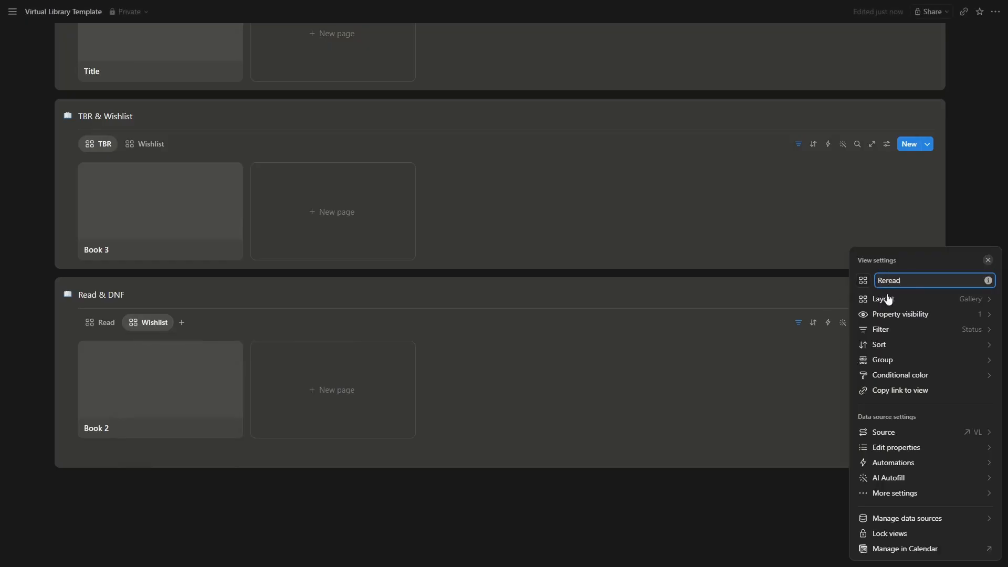
# Replace the Reread view's Status filter with a filter for Reread being Checked, and collapse the filter bar.
pyautogui.click(919, 330)
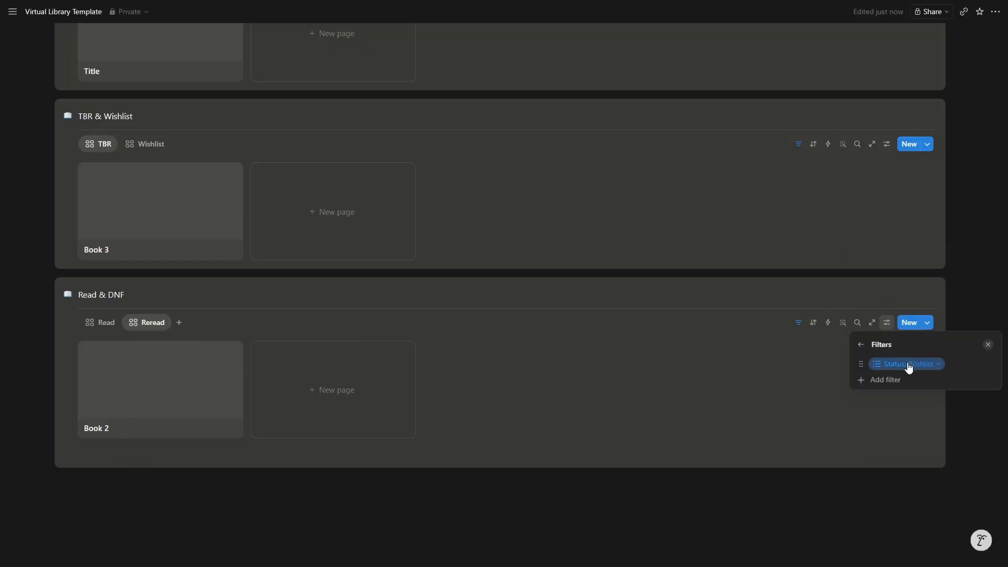
pyautogui.click(896, 382)
pyautogui.click(902, 267)
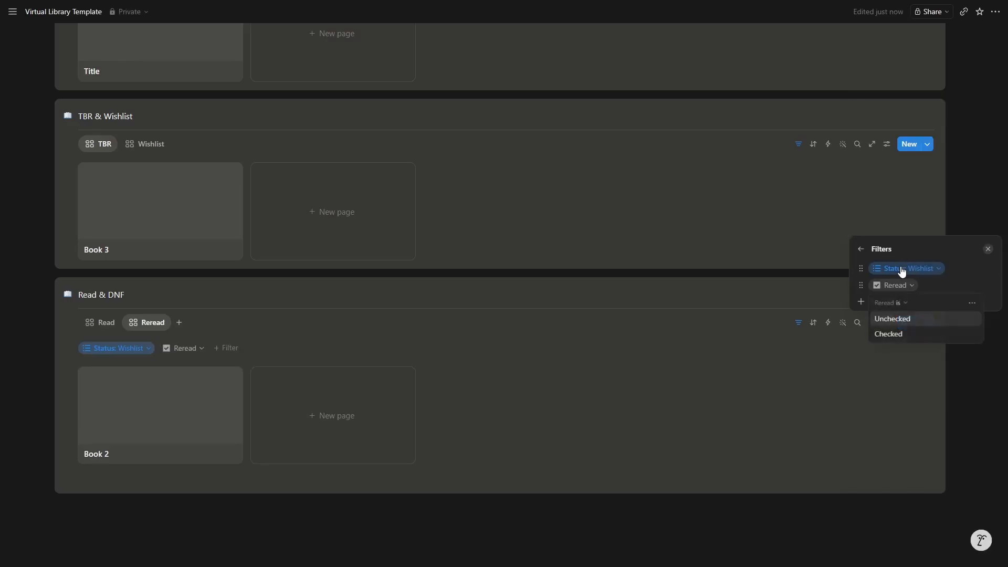
pyautogui.click(917, 334)
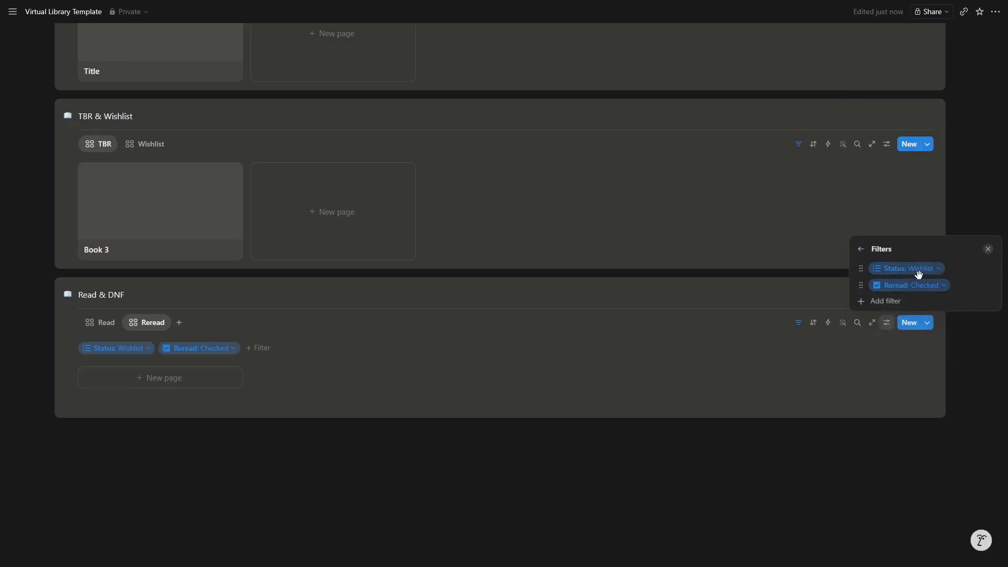
pyautogui.click(933, 270)
pyautogui.click(990, 286)
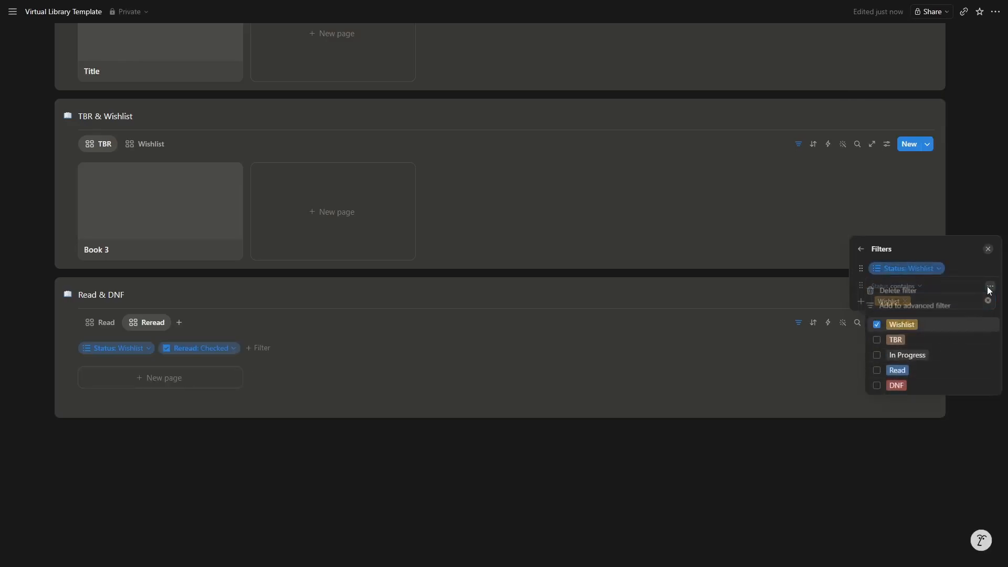
pyautogui.click(935, 290)
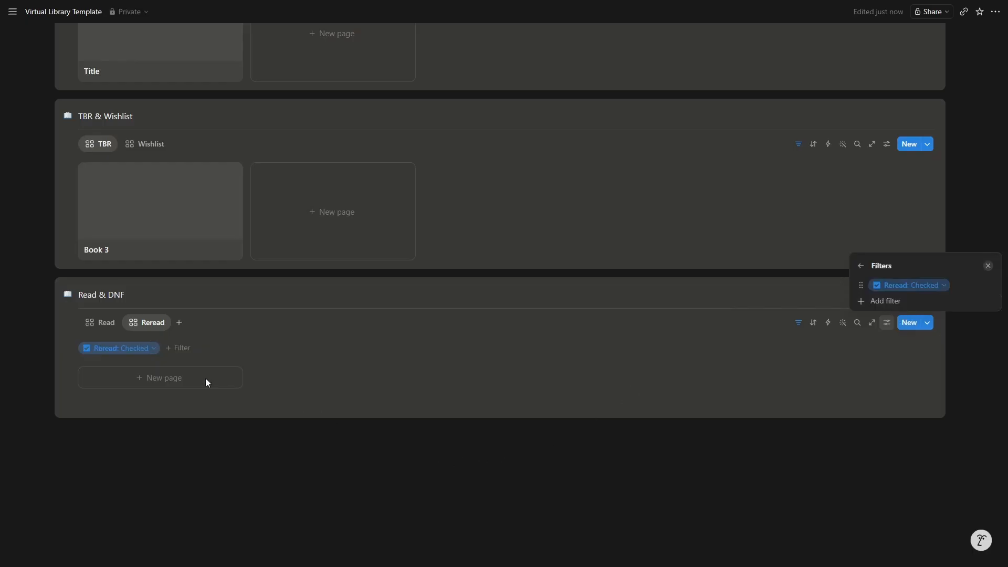
pyautogui.click(800, 323)
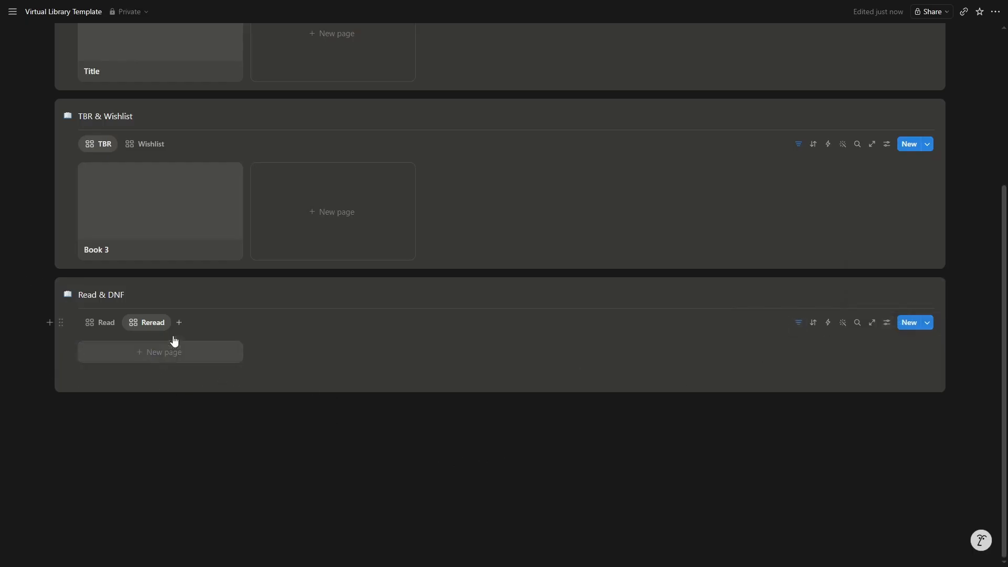
# Duplicate the Reread view in the Read & DNF callout and name the copy "DNF".
pyautogui.click(161, 324)
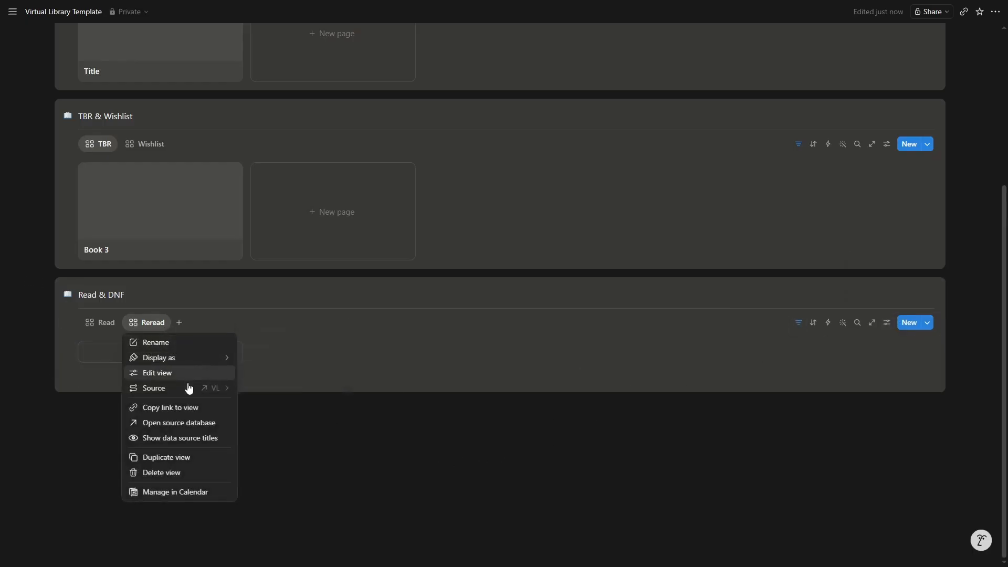
pyautogui.click(192, 456)
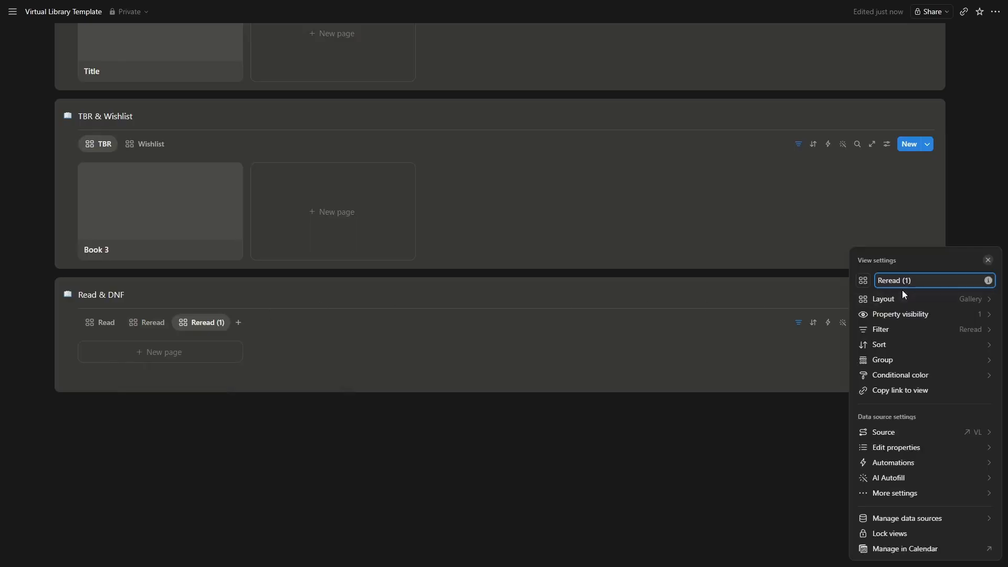
pyautogui.write('DNF')
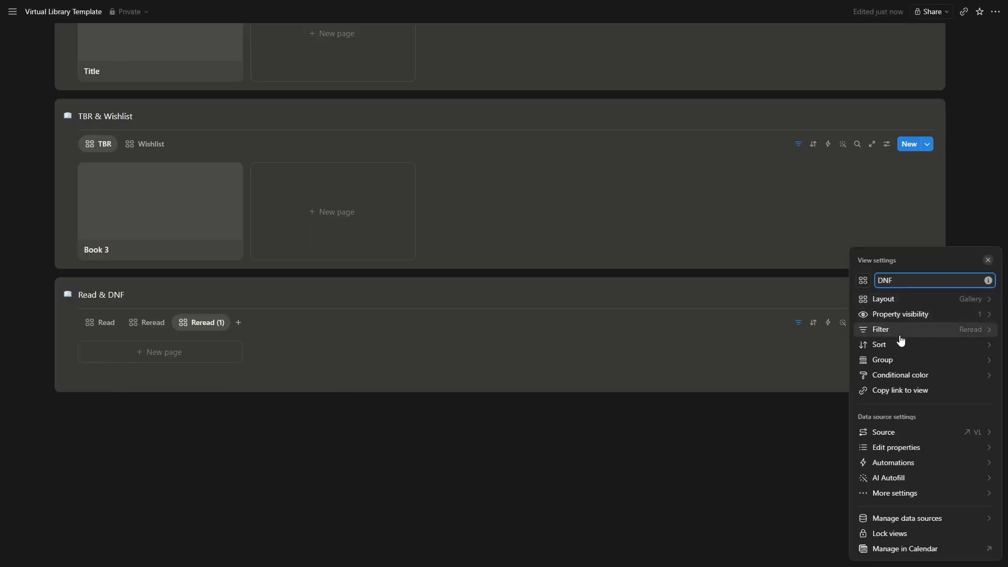
# Replace the DNF view's Reread filter with Status contains DNF, and collapse the filter bar.
pyautogui.click(899, 336)
pyautogui.click(941, 370)
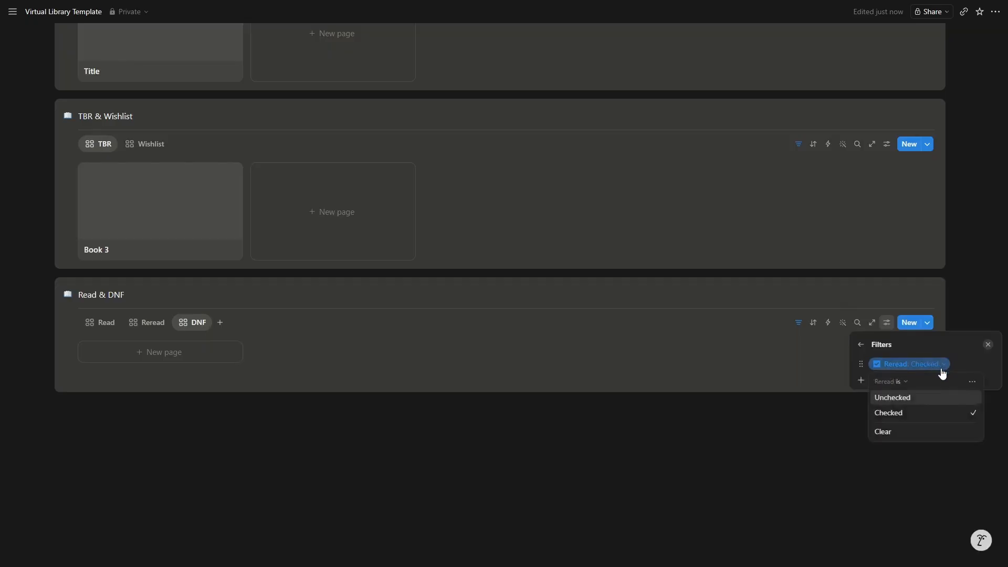
pyautogui.click(972, 382)
pyautogui.click(900, 386)
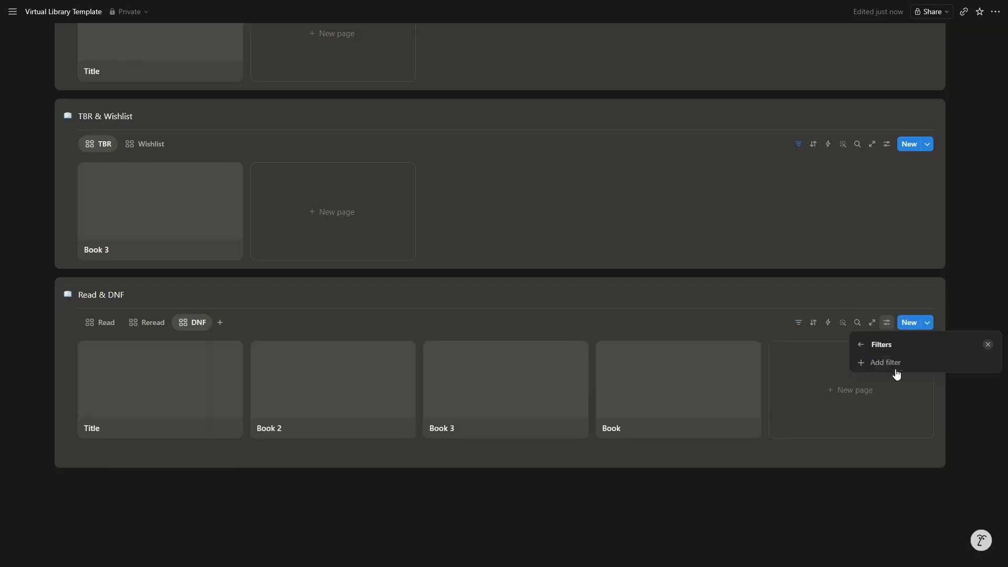
pyautogui.click(892, 368)
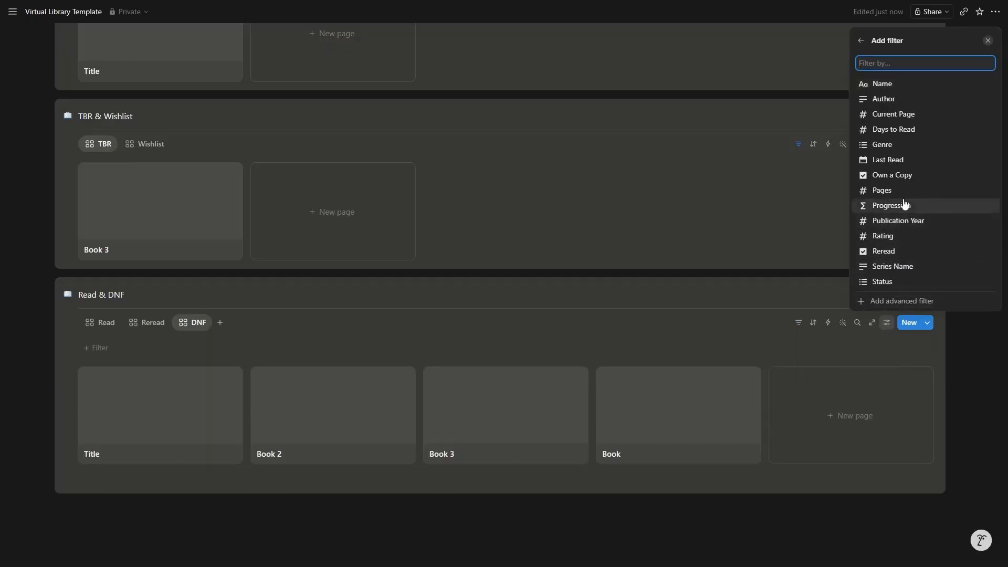
pyautogui.click(902, 281)
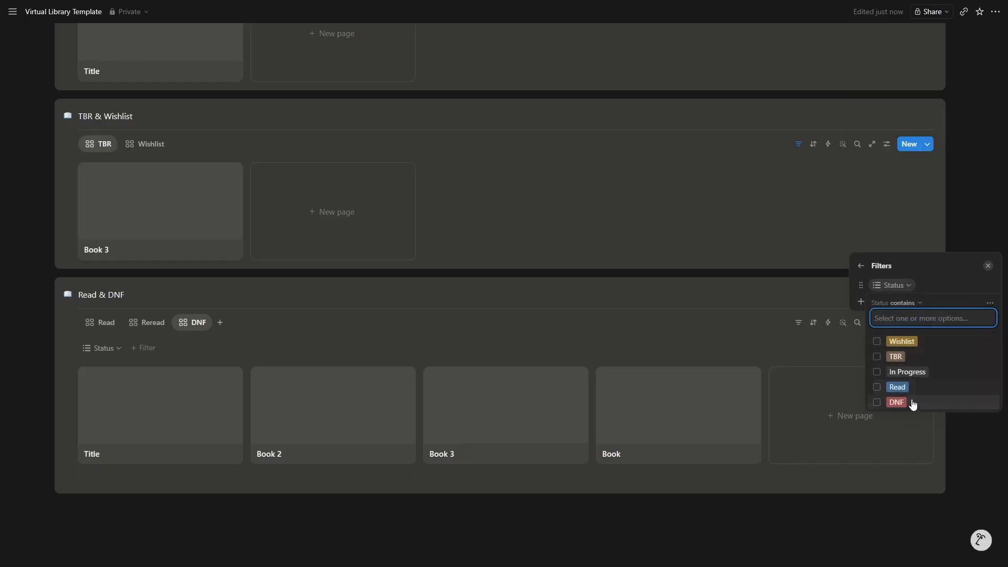
pyautogui.click(911, 404)
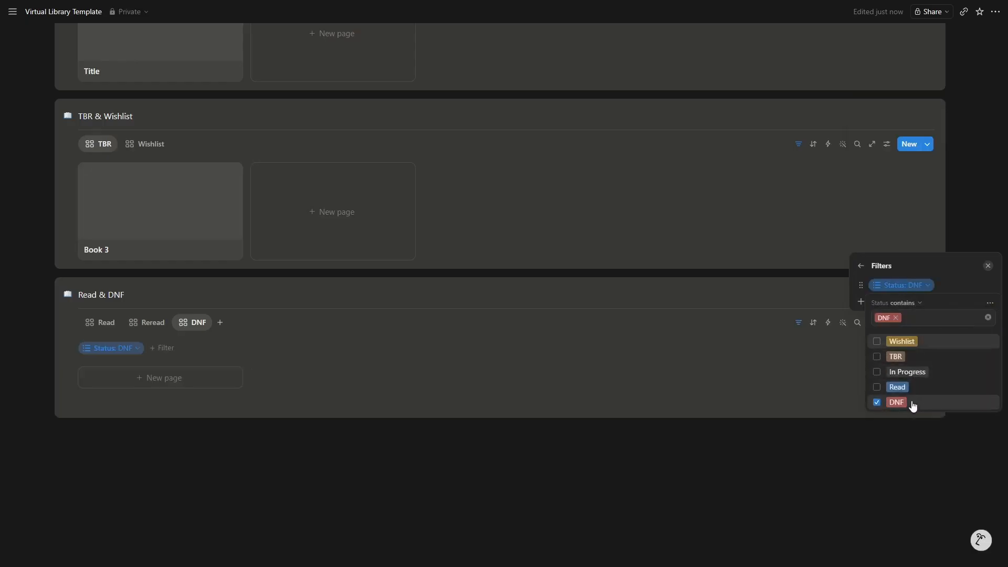
pyautogui.click(796, 322)
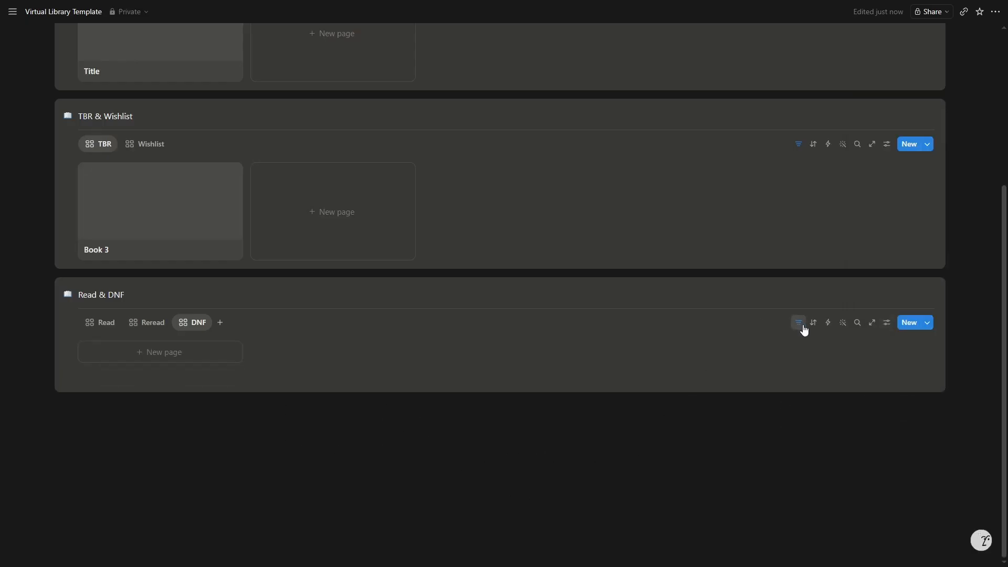
# Add a book titled "Title 2" from the Read view in the Read & DNF callout.
pyautogui.click(112, 324)
pyautogui.scroll(2, 153, 326)
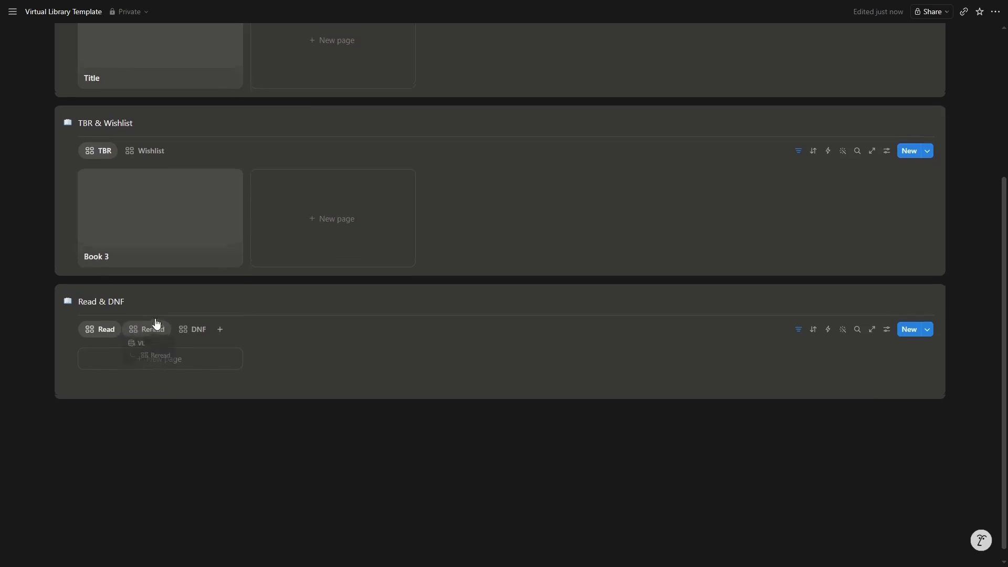
pyautogui.scroll(1, 168, 322)
pyautogui.scroll(-1, 168, 321)
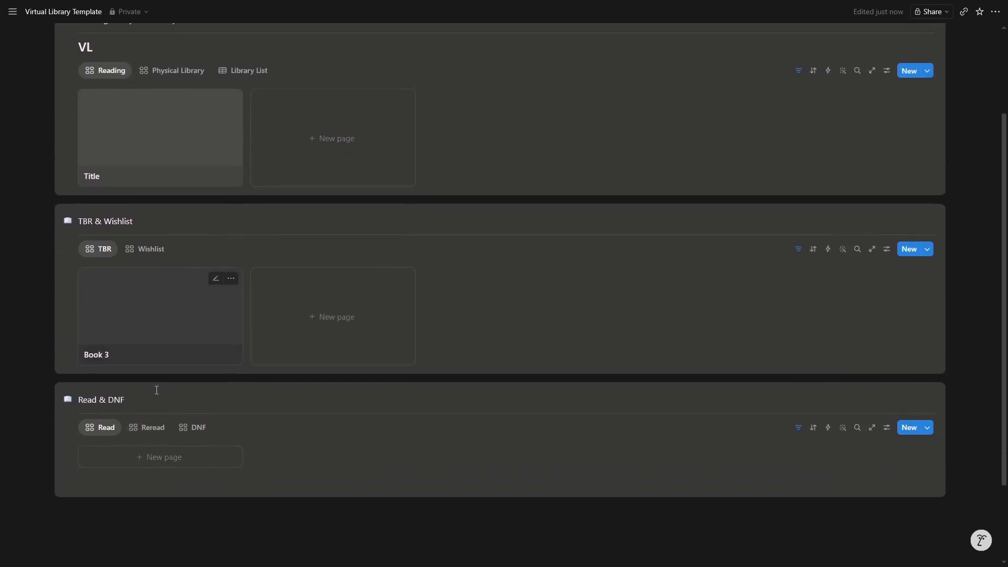
pyautogui.click(140, 463)
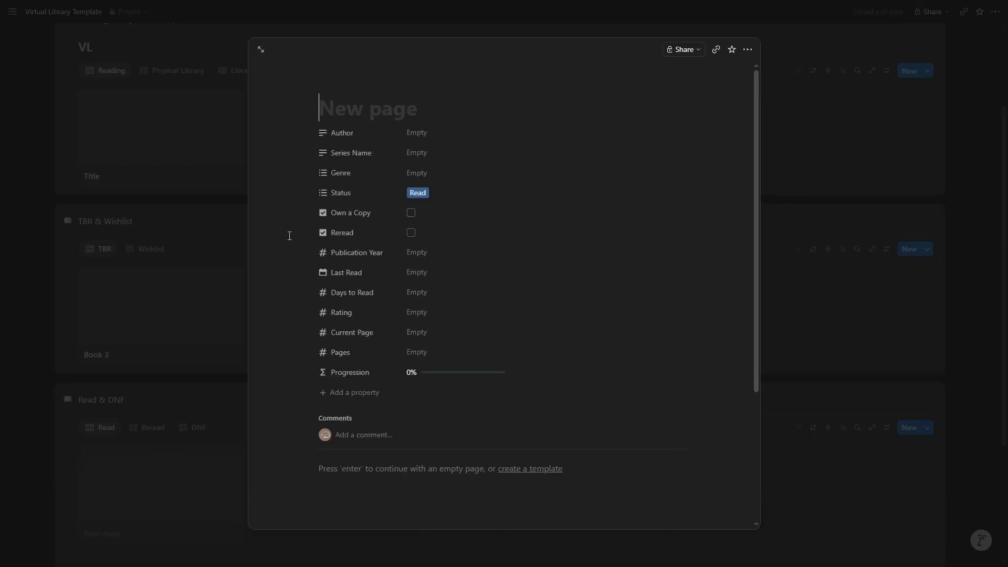
pyautogui.write('Title 2')
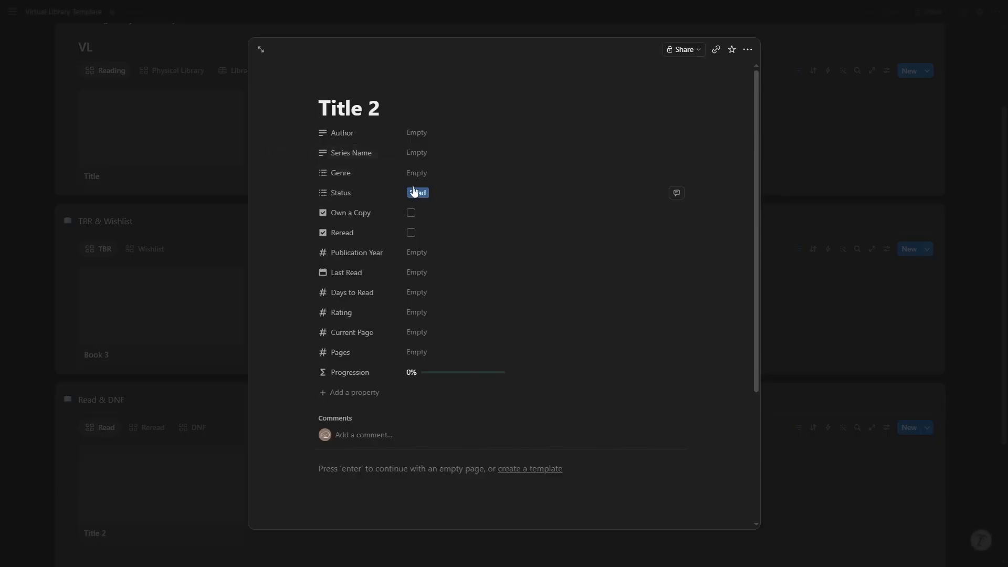
pyautogui.click(228, 345)
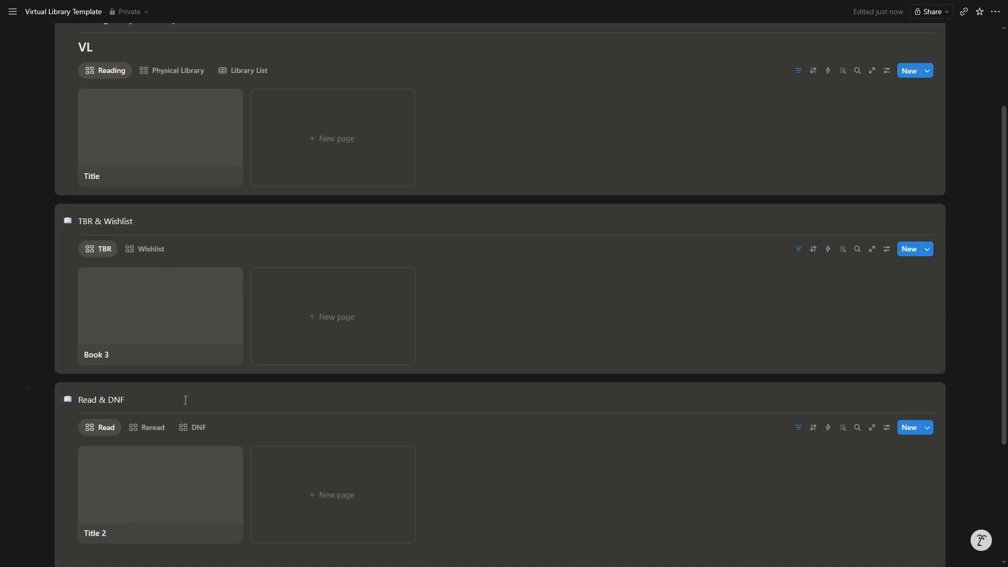
# Add a book titled "Story" from the Reread view, set its Status to Read, and check the Read and Reread views.
pyautogui.click(160, 435)
pyautogui.scroll(-1, 161, 435)
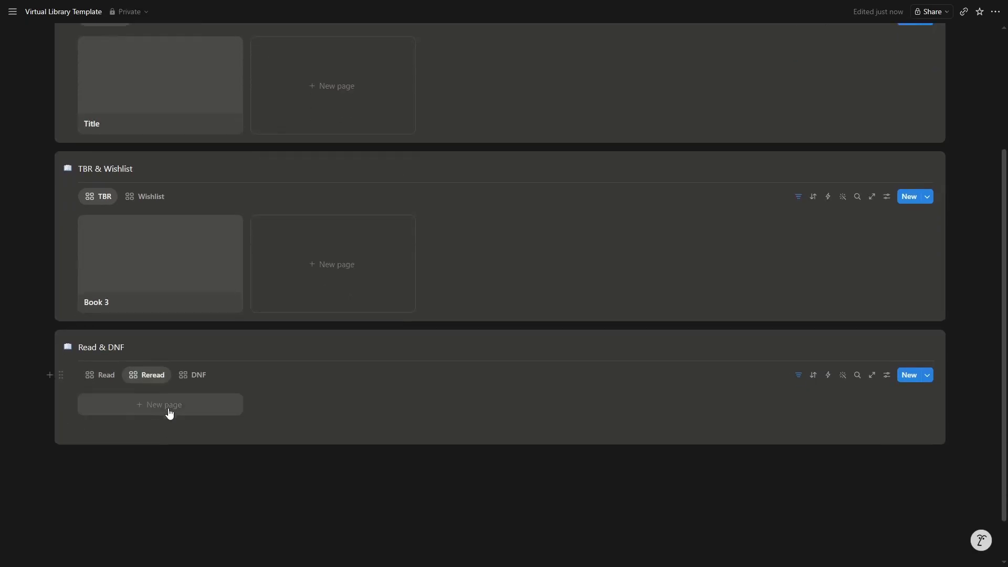
pyautogui.click(169, 414)
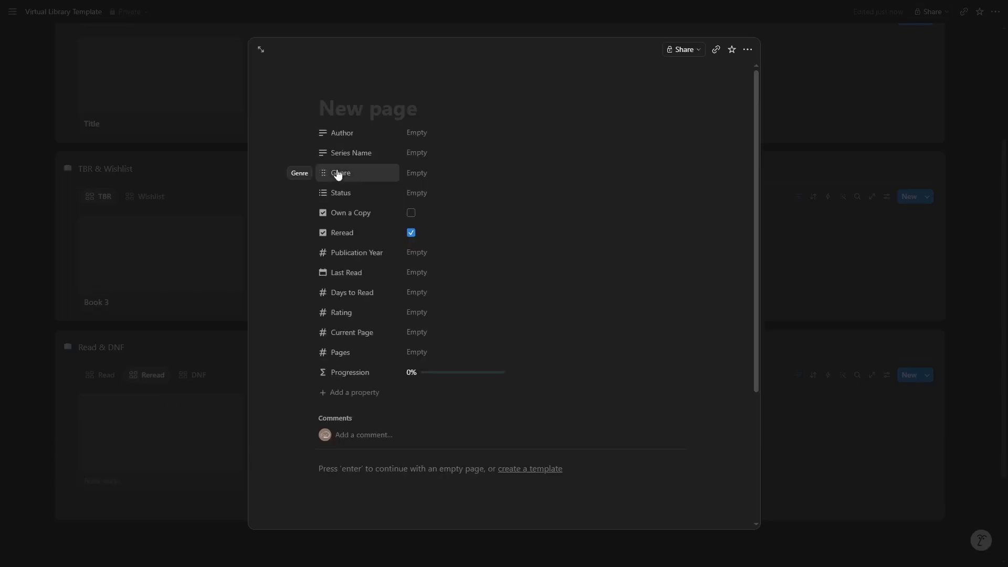
pyautogui.write('Story')
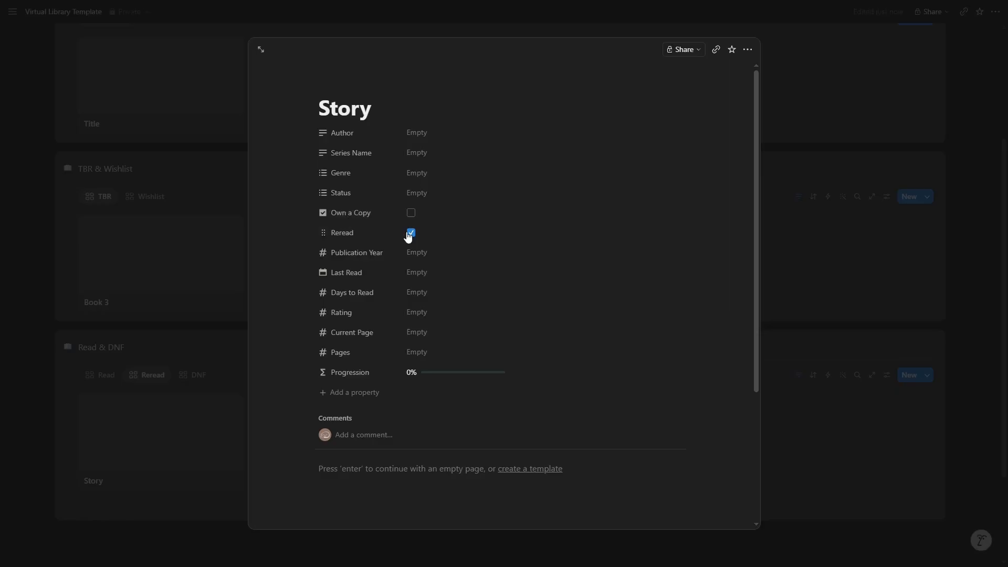
pyautogui.click(425, 195)
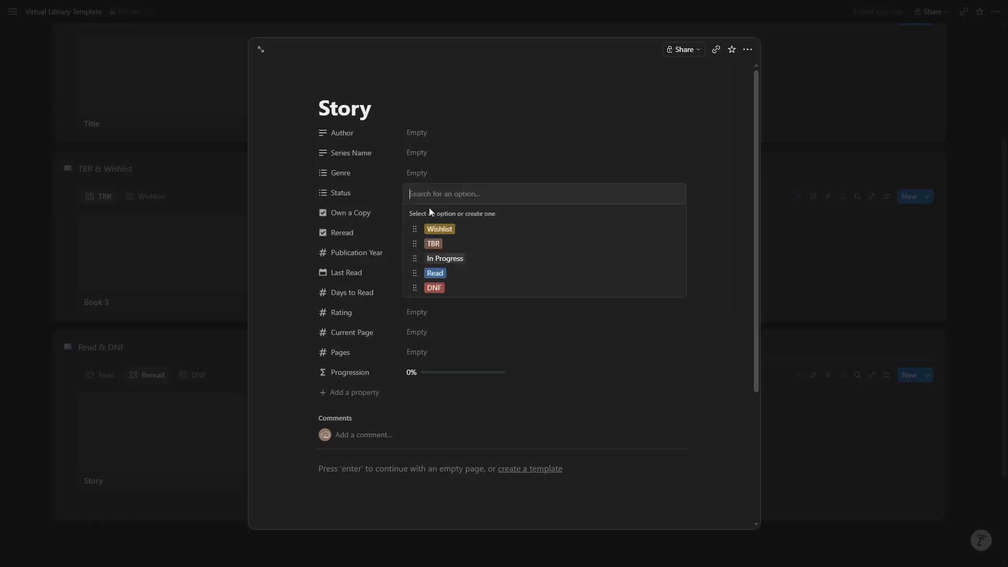
pyautogui.click(455, 274)
pyautogui.click(543, 129)
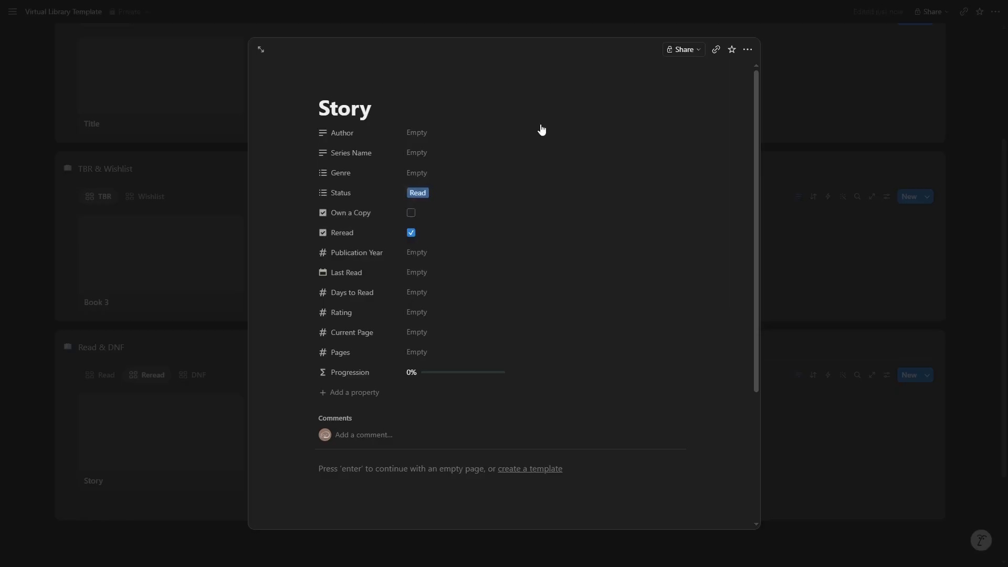
pyautogui.click(136, 473)
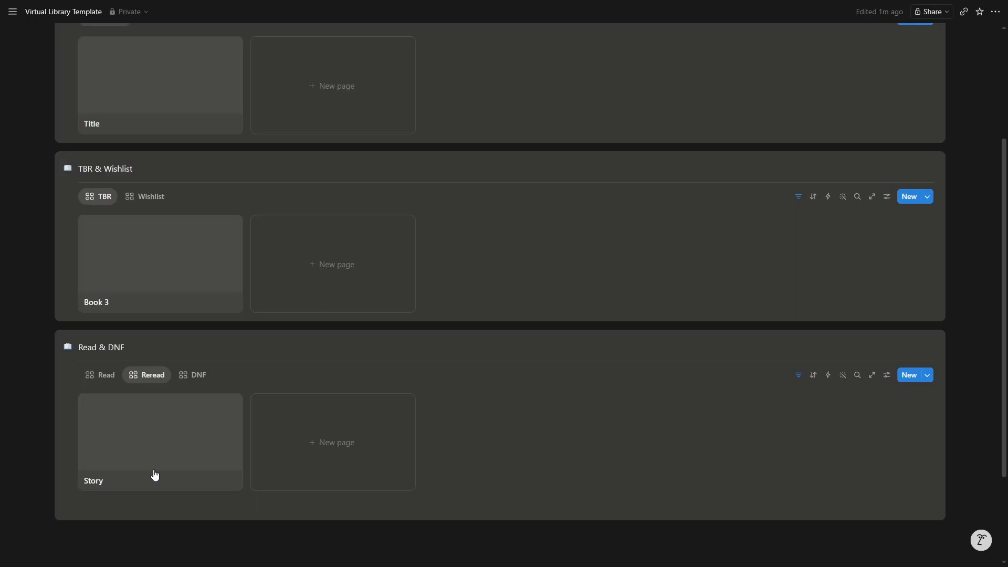
pyautogui.click(94, 386)
pyautogui.click(147, 386)
# Sort the Library List view by Author ascending, with Series Name ascending as the second sort.
pyautogui.scroll(3, 147, 386)
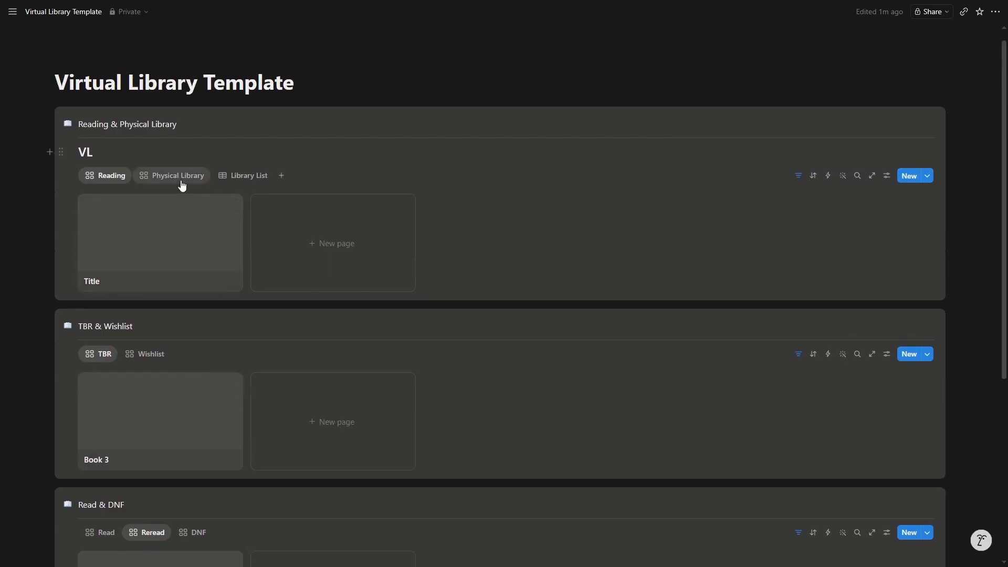
pyautogui.click(246, 175)
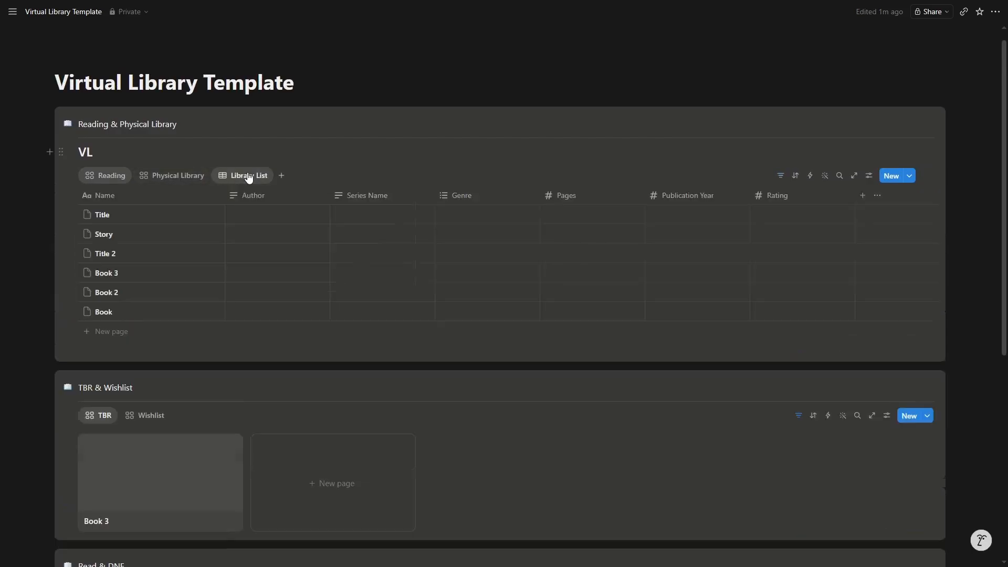
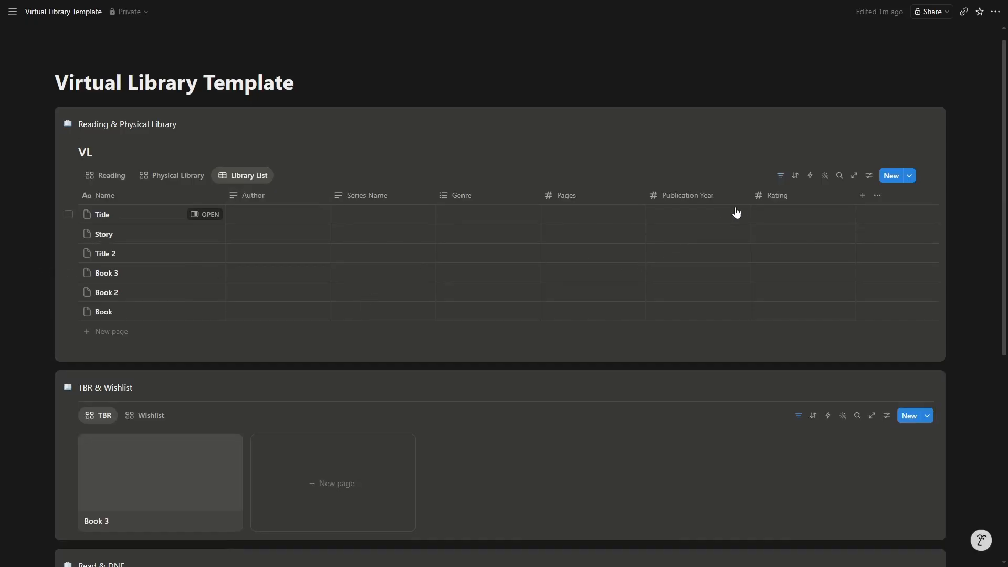
pyautogui.click(795, 175)
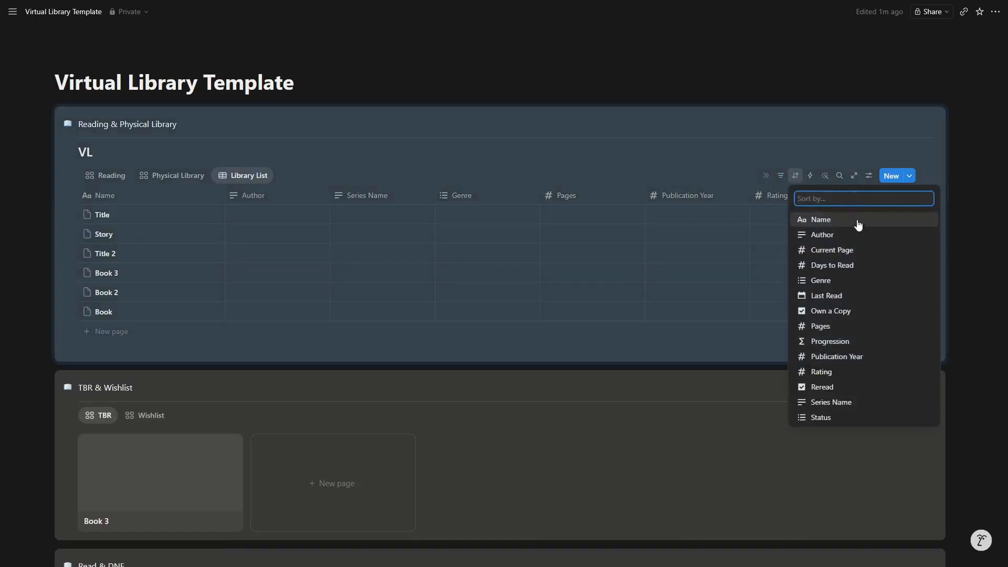
pyautogui.click(856, 236)
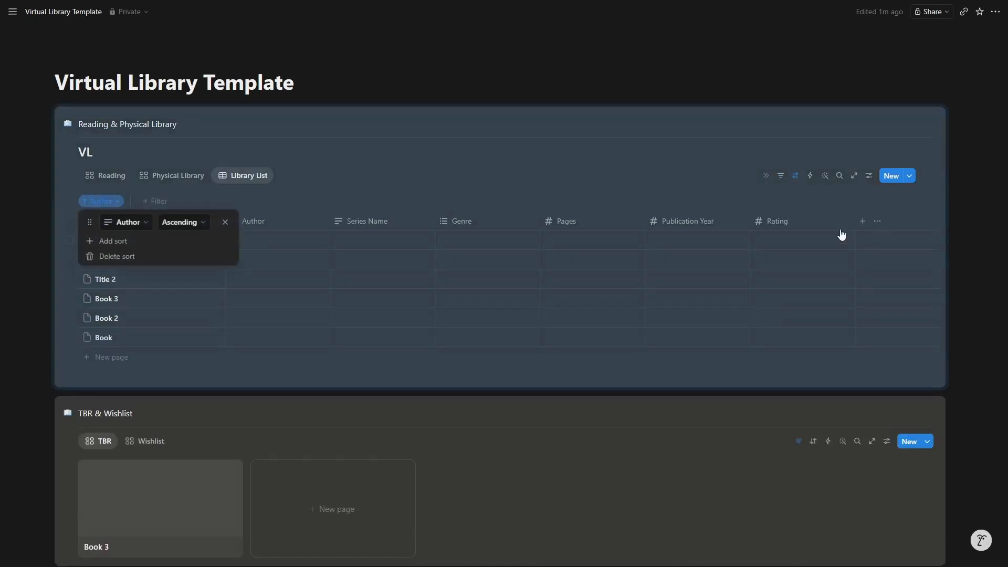
pyautogui.click(150, 241)
pyautogui.scroll(-3, 144, 340)
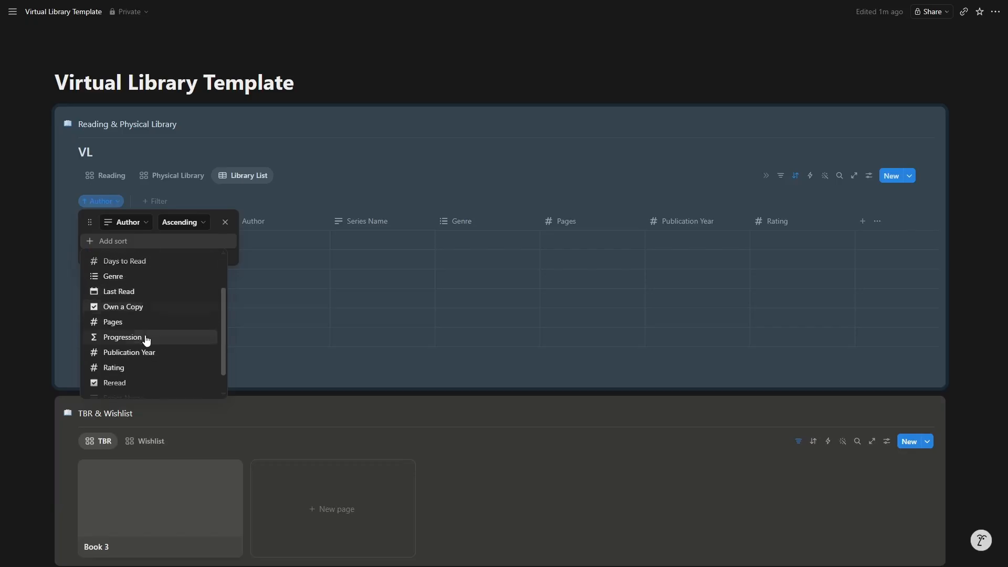
pyautogui.click(135, 378)
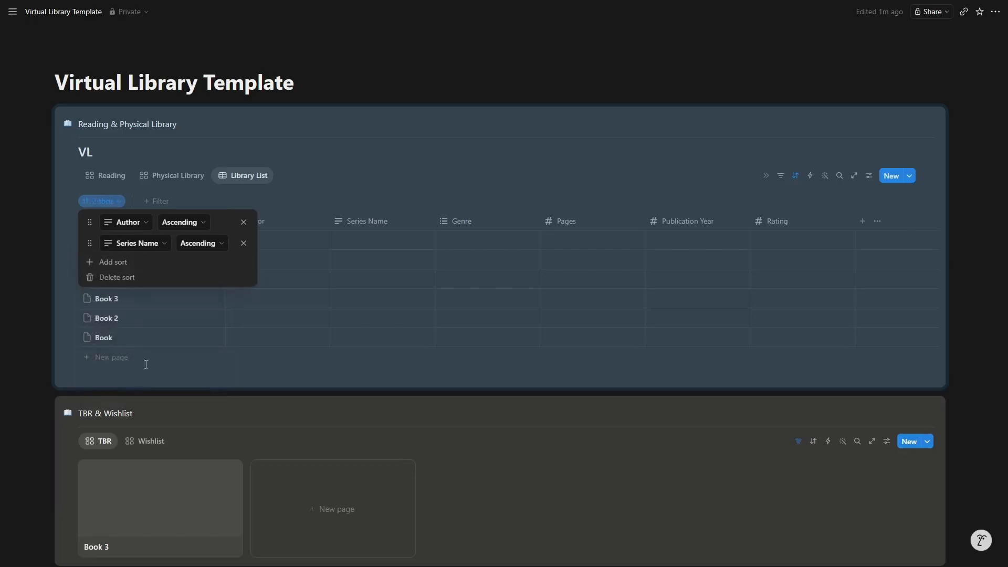
pyautogui.click(428, 129)
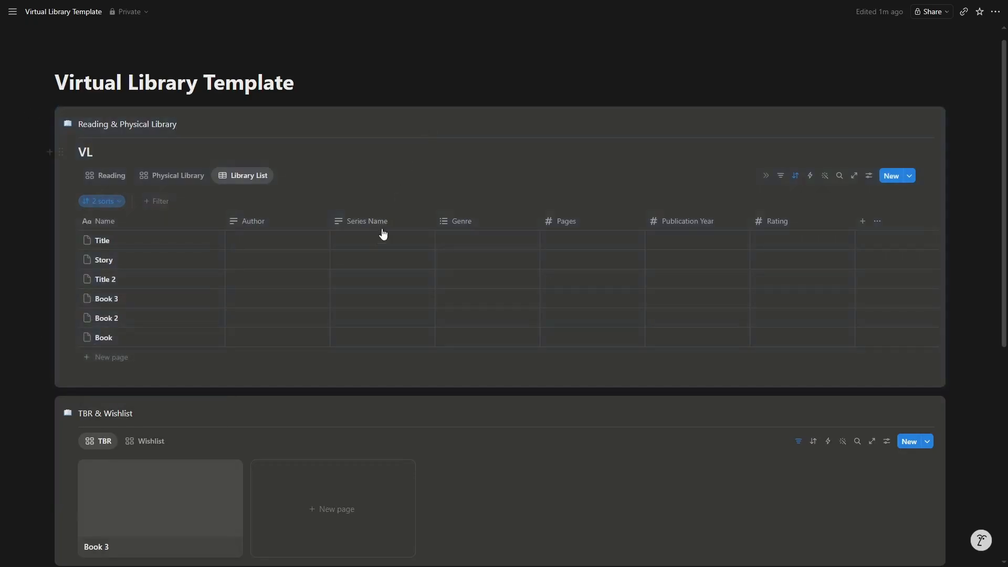
# In the Library List, enter the Series Name "Book 1" for Book, "Book 2" for Book 2 and "Book 3" for Book 3.
pyautogui.click(368, 342)
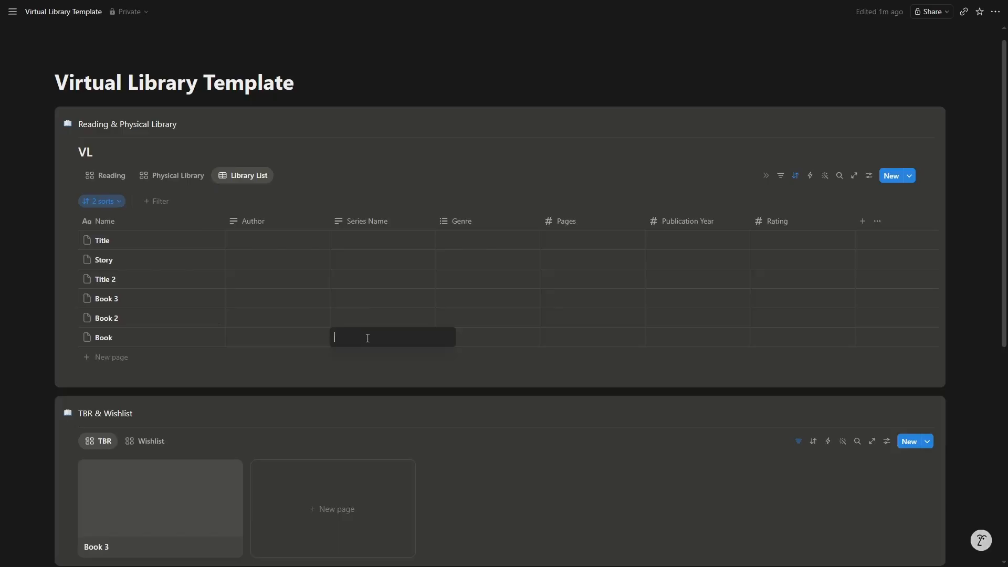
pyautogui.write('Book 1')
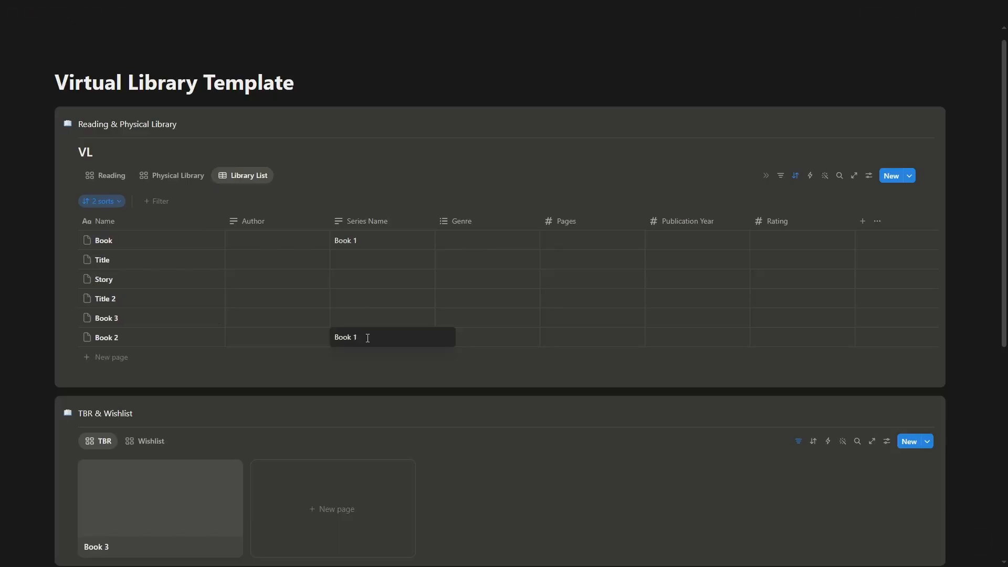
pyautogui.press('Return')
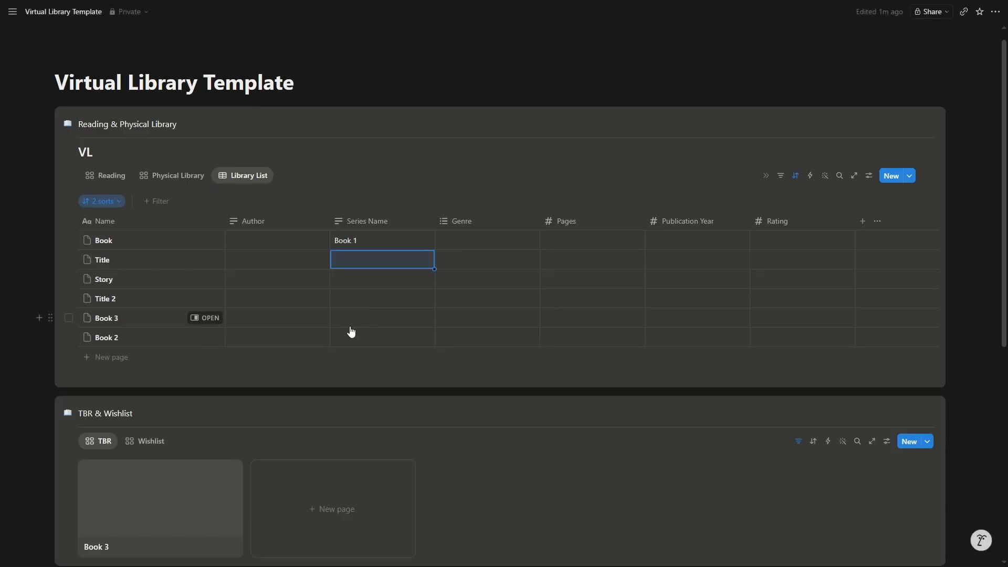
pyautogui.click(353, 346)
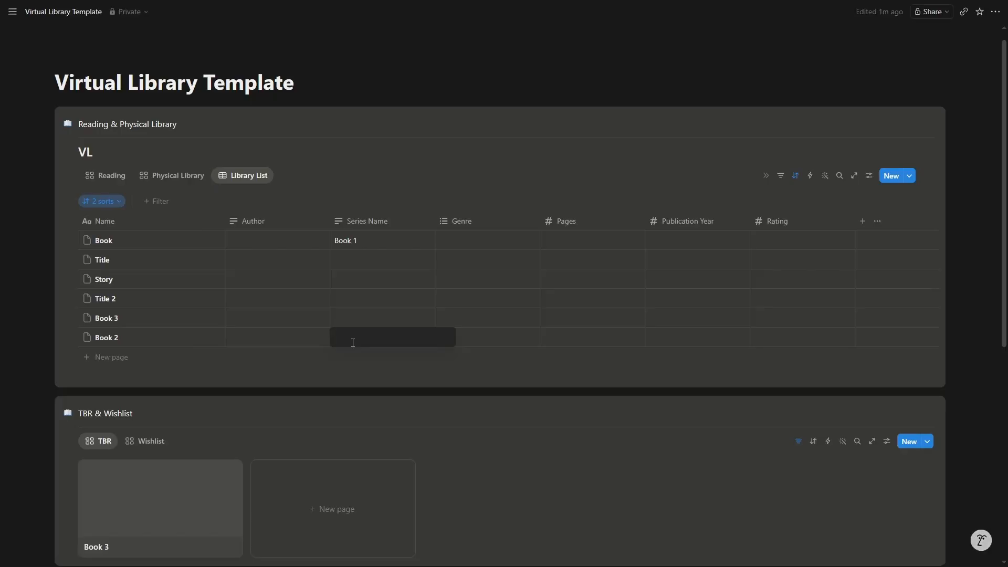
pyautogui.write('Book 2')
pyautogui.press('Return')
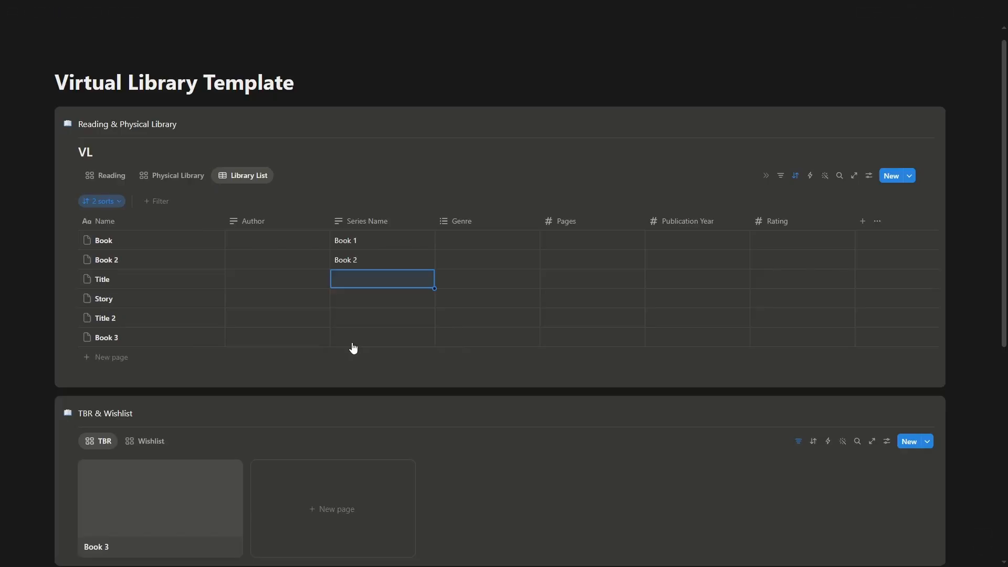
pyautogui.click(353, 345)
pyautogui.write('B')
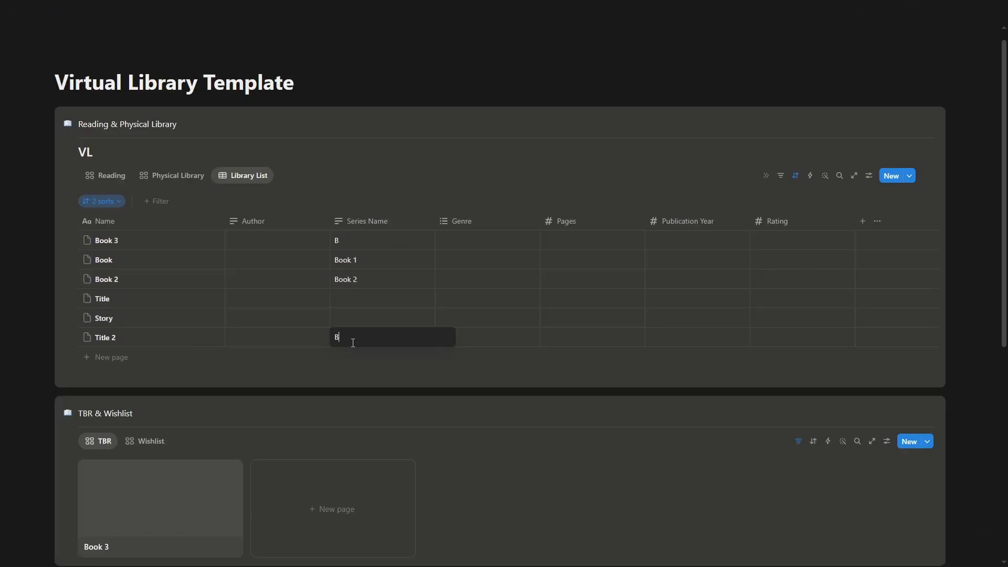
pyautogui.write('ook 3')
pyautogui.press('Return')
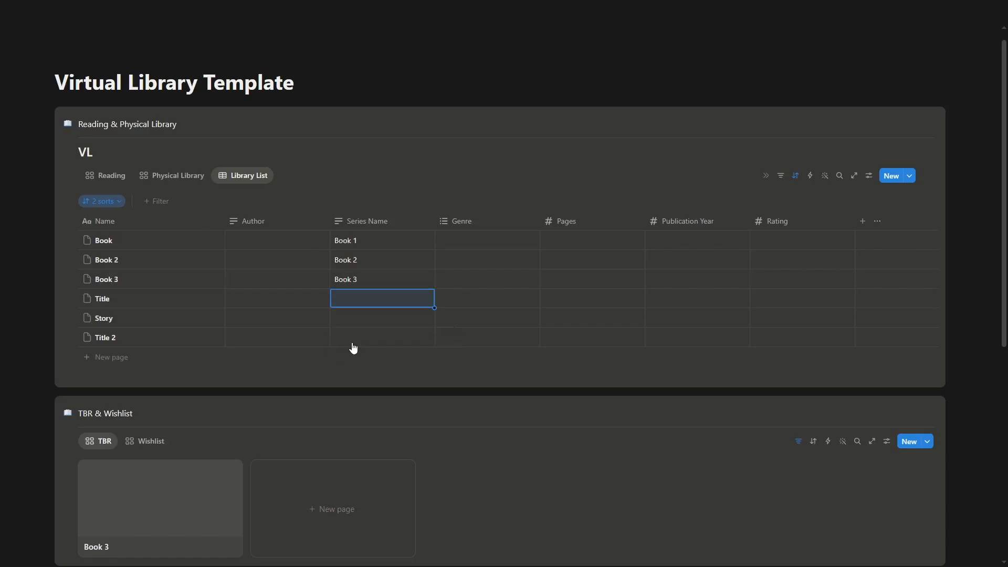
# In the Library List, set the Author to "Author" for Book, Book 2 and Book 3.
pyautogui.click(295, 236)
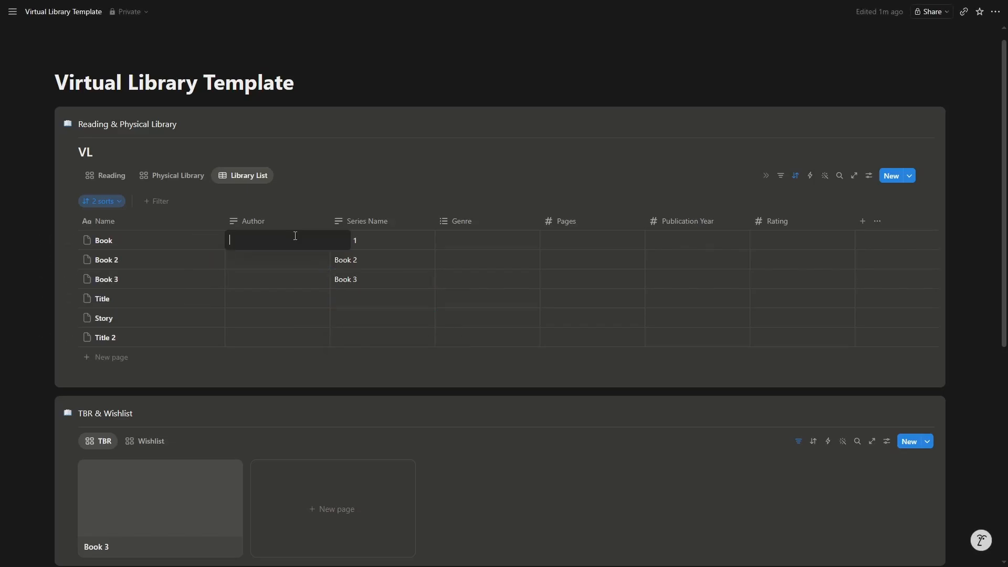
pyautogui.write('Autho')
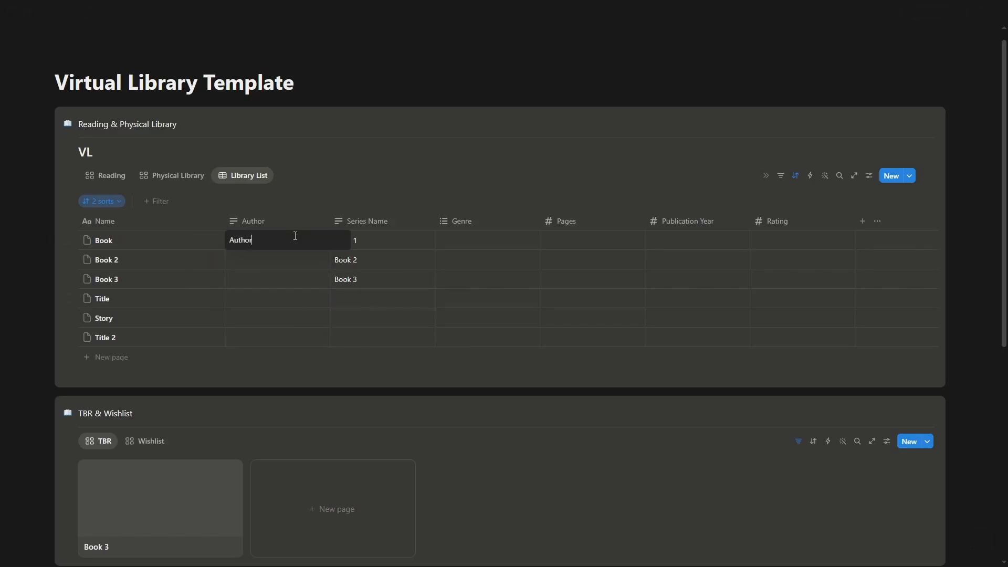
pyautogui.write('r')
pyautogui.press('Return')
pyautogui.write('Author')
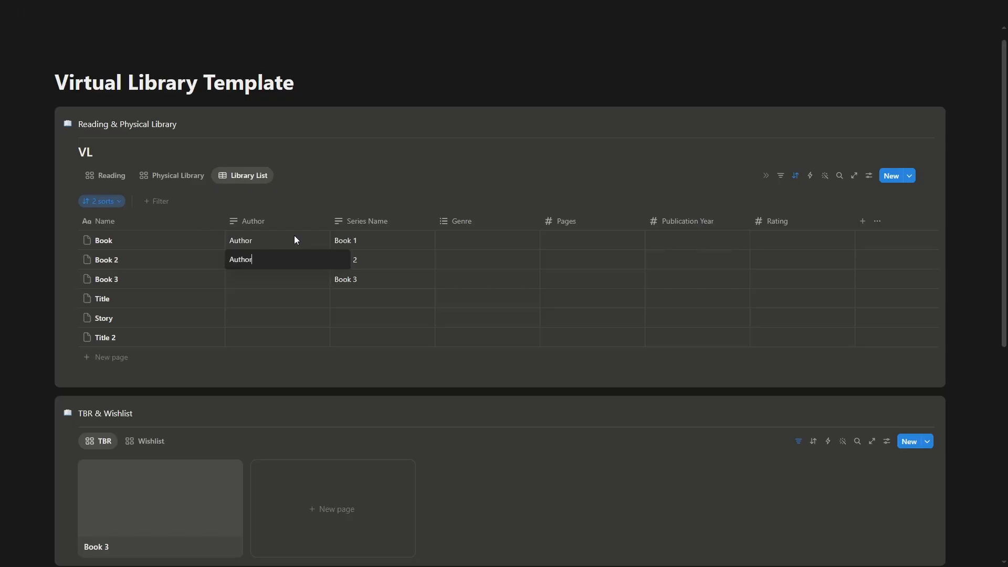
pyautogui.press('Return')
pyautogui.write('Author')
pyautogui.press('Return')
# Set the Author to "Name" for both Title and Title 2 in the Library List.
pyautogui.write('Name')
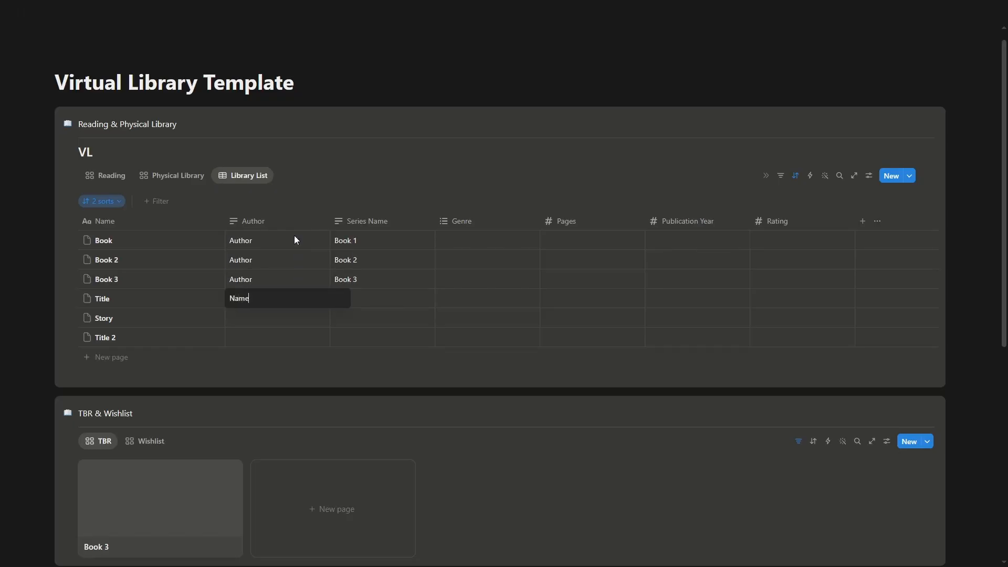
pyautogui.press('Return')
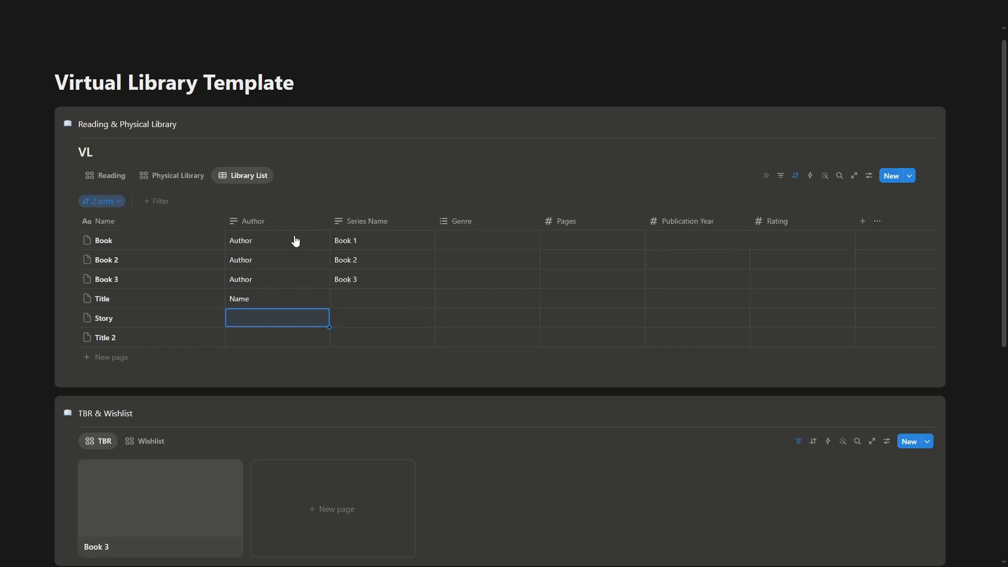
pyautogui.press('Down')
pyautogui.write('Name')
pyautogui.press('Return')
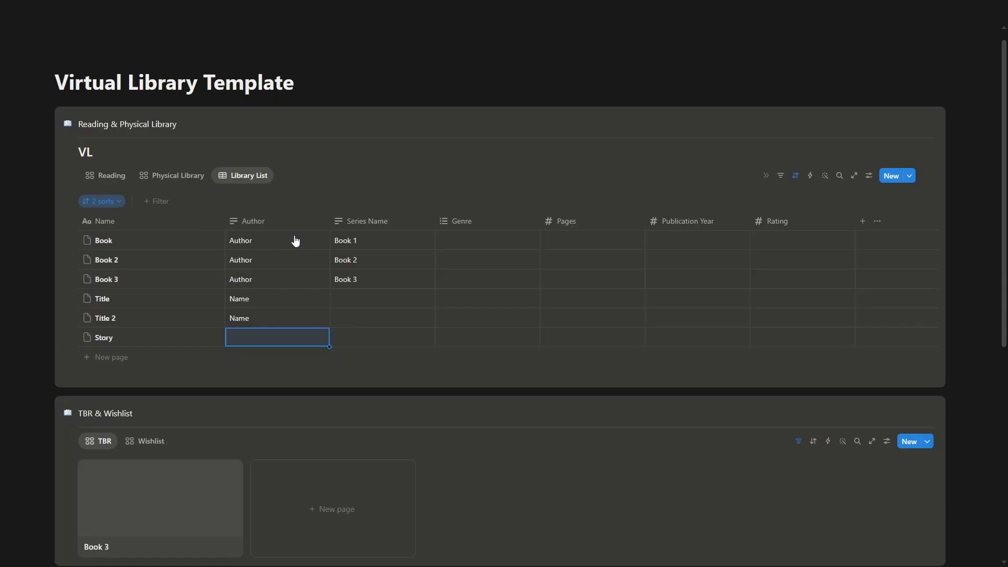
# Enter the Series Name "Series 1" for Title and "Series 2" for Title 2.
pyautogui.click(376, 298)
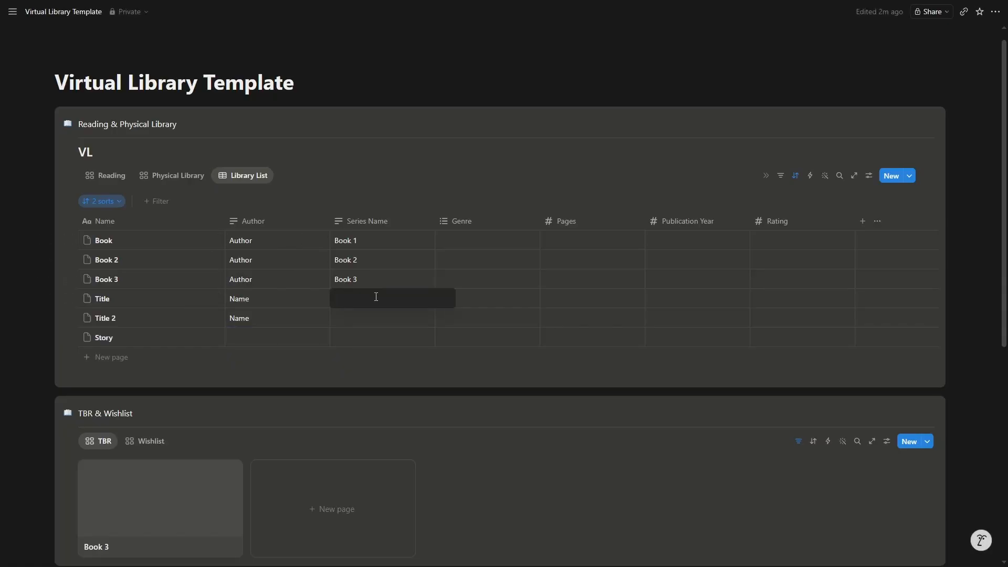
pyautogui.write('Series 1')
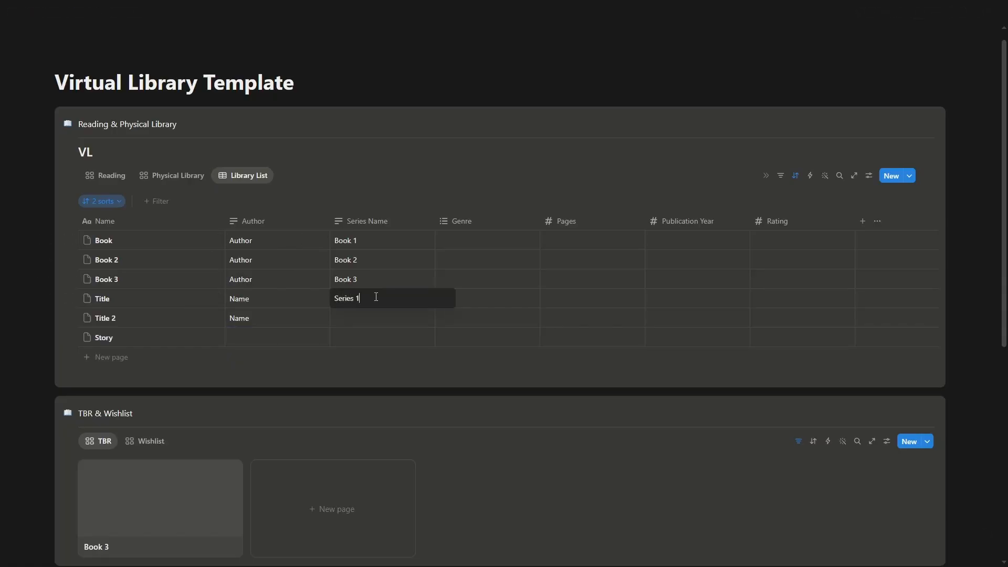
pyautogui.press('Return')
pyautogui.press('Down')
pyautogui.write('Series')
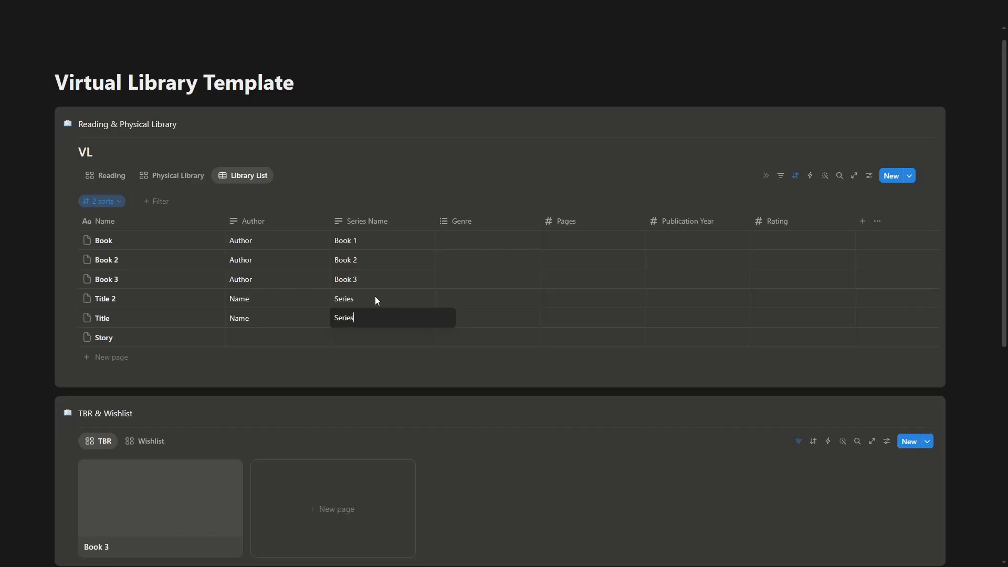
pyautogui.write(' 2')
pyautogui.press('Return')
pyautogui.press('Down')
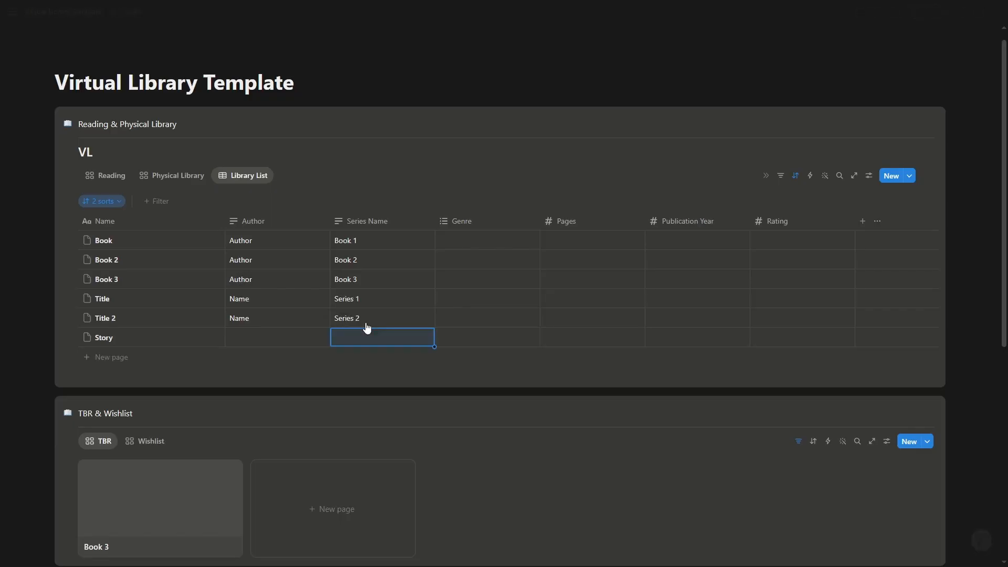
# Fill in the author's name for the Story entry in the Library List.
pyautogui.click(267, 335)
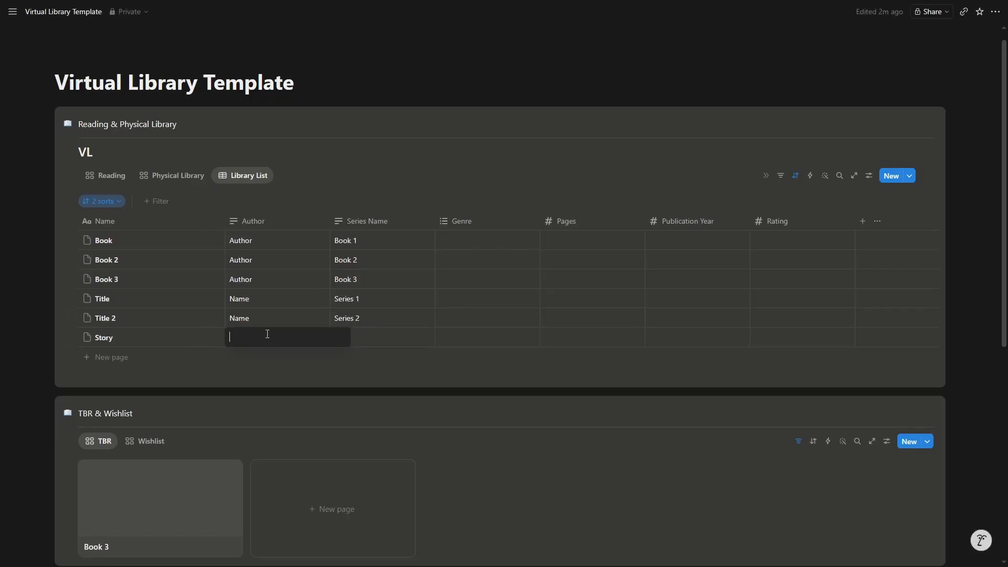
pyautogui.write('A')
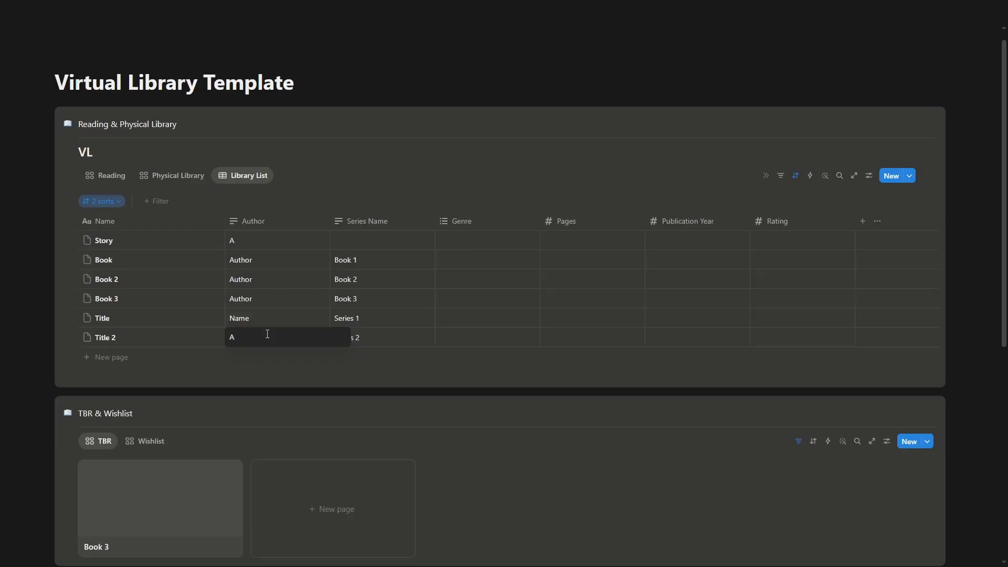
pyautogui.write('. Smith')
pyautogui.press('Return')
pyautogui.press('Down')
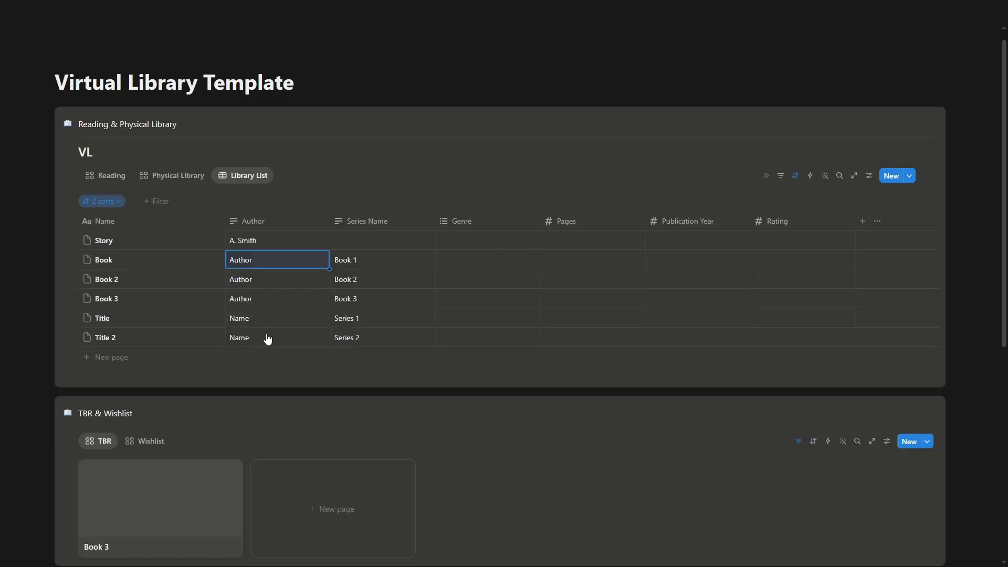
# Set the Series Name of Story to "Stories 1" and collapse the view's sort settings bar.
pyautogui.click(364, 241)
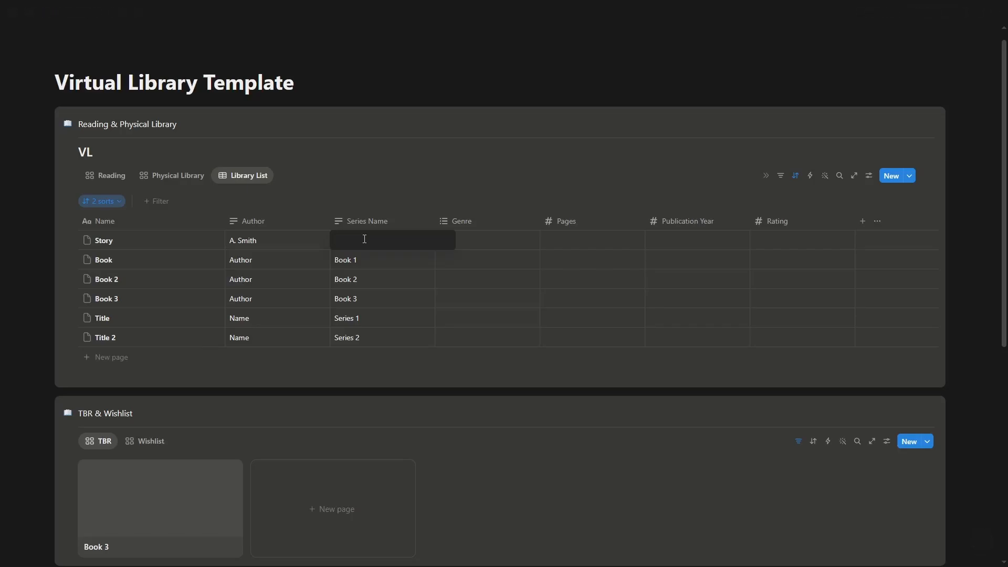
pyautogui.write('Stories')
pyautogui.press('Return')
pyautogui.click(365, 242)
pyautogui.write('1')
pyautogui.press('Return')
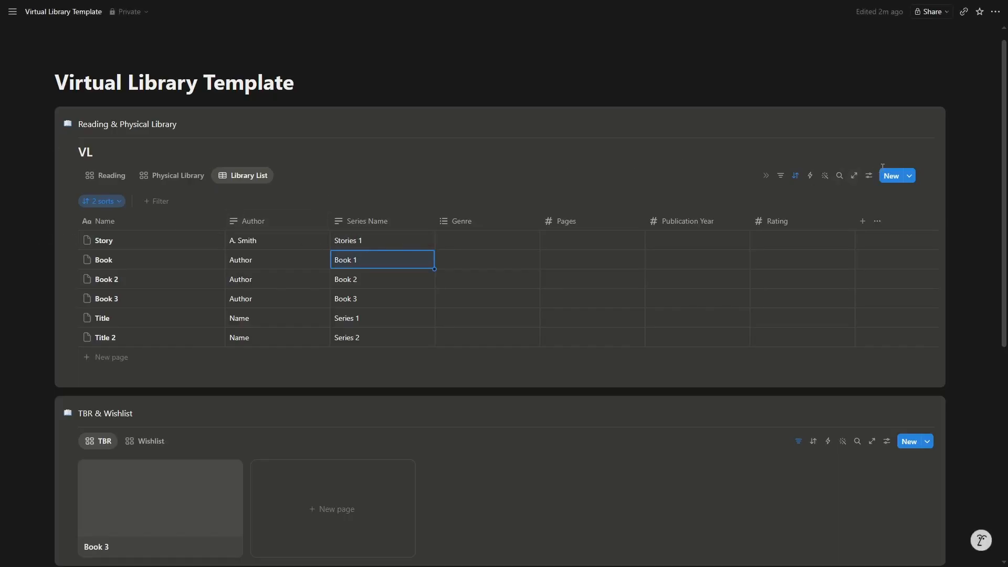
pyautogui.click(794, 181)
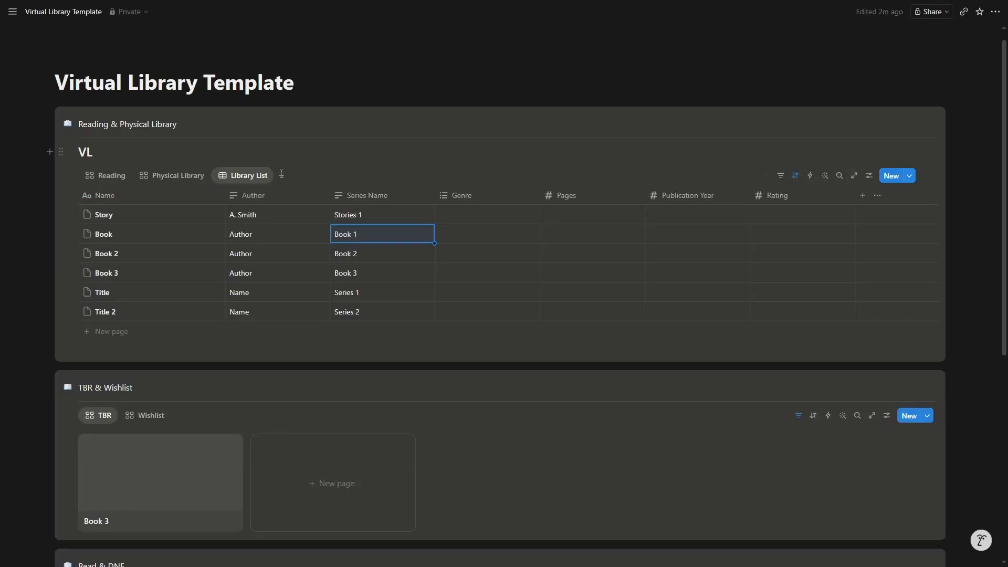
# Sort the Physical Library view by Author ascending, with Series Name ascending as the second sort.
pyautogui.click(184, 176)
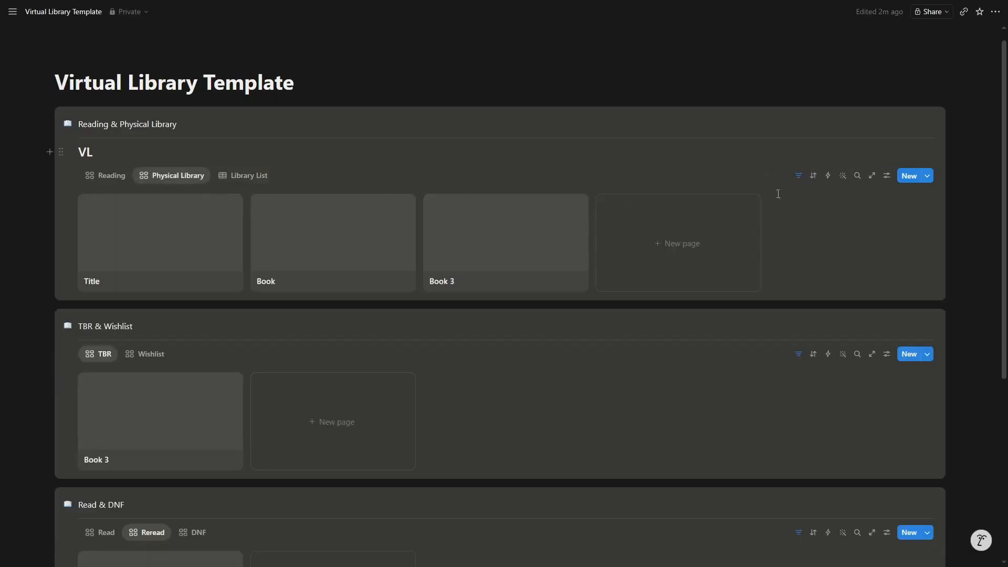
pyautogui.click(814, 176)
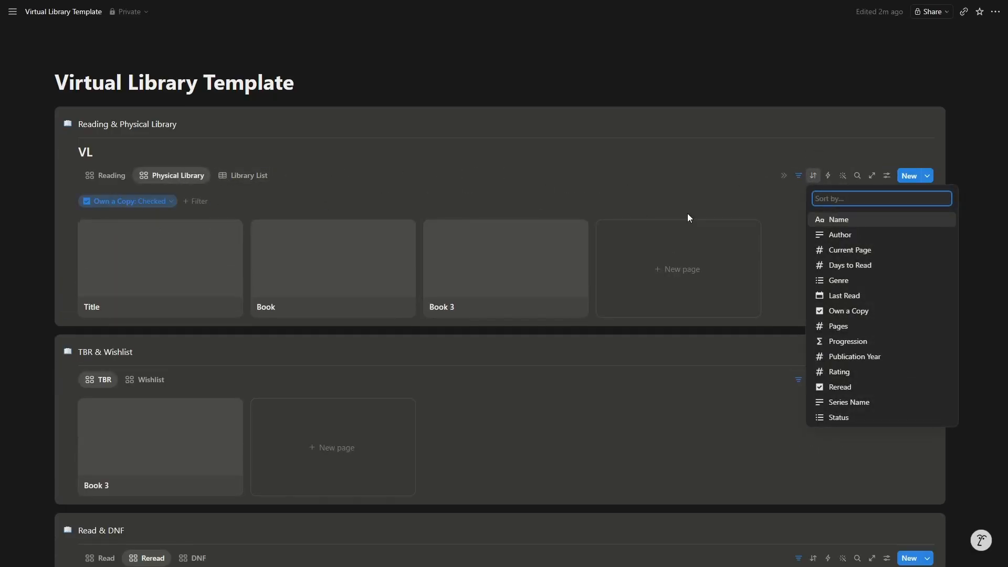
pyautogui.click(864, 233)
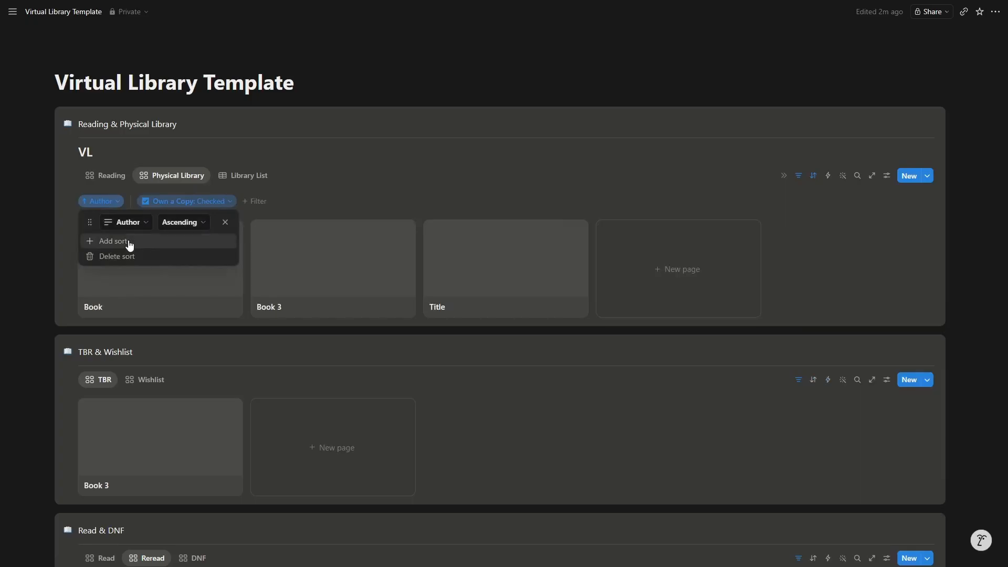
pyautogui.click(131, 242)
pyautogui.scroll(-2, 135, 345)
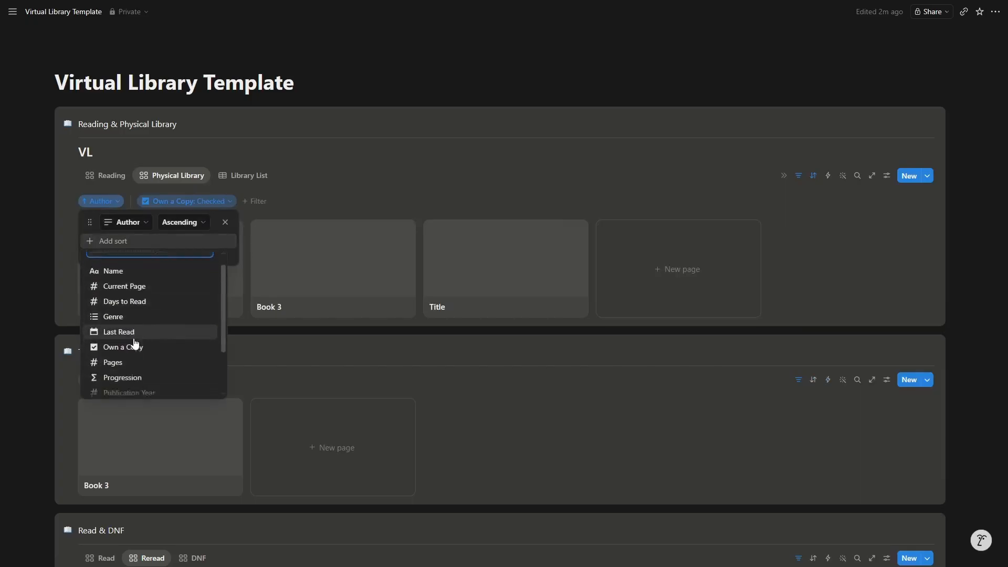
pyautogui.scroll(-1, 135, 349)
pyautogui.click(135, 376)
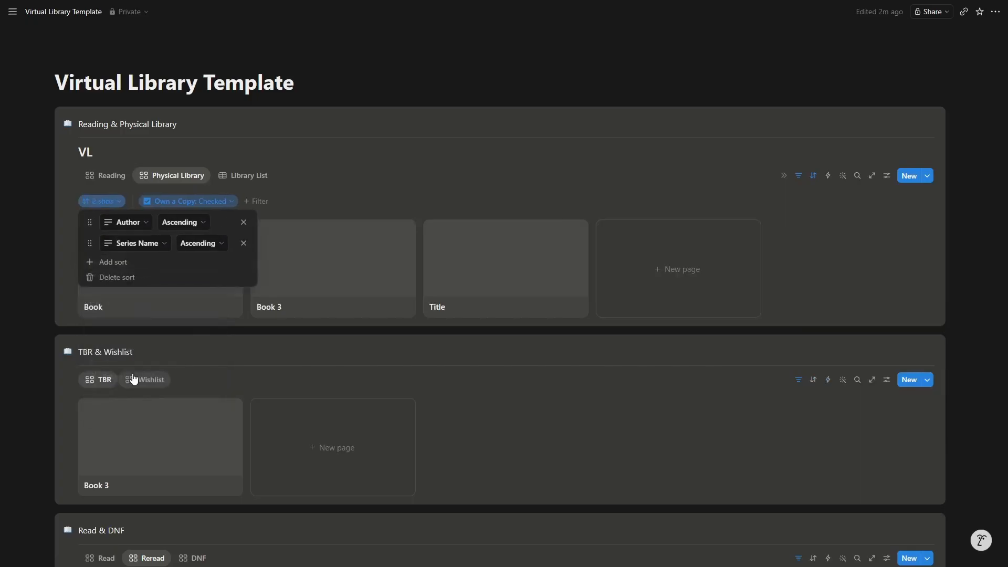
pyautogui.click(404, 85)
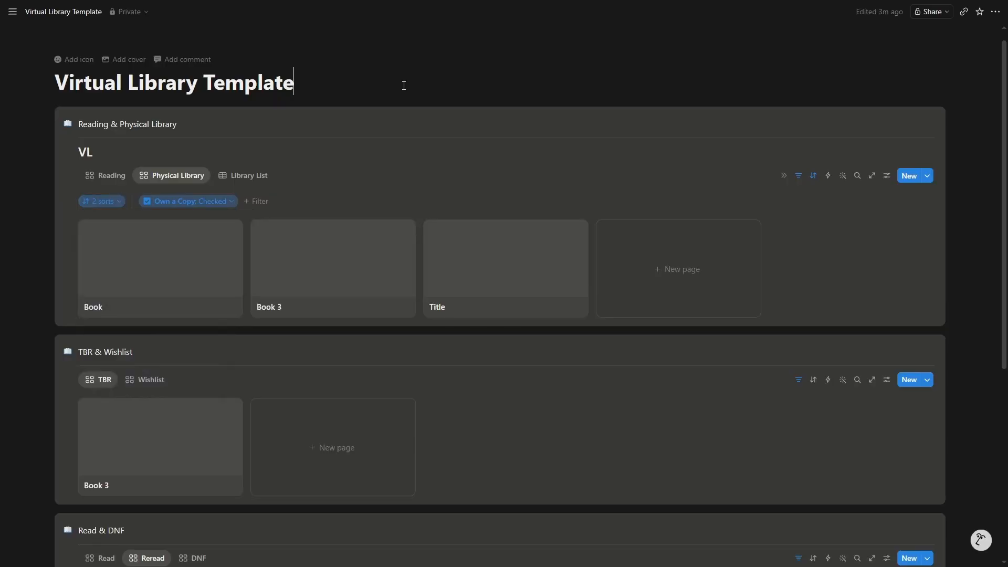
# Show the Author and Genre properties on the cards of the Physical Library view.
pyautogui.click(887, 175)
pyautogui.click(902, 255)
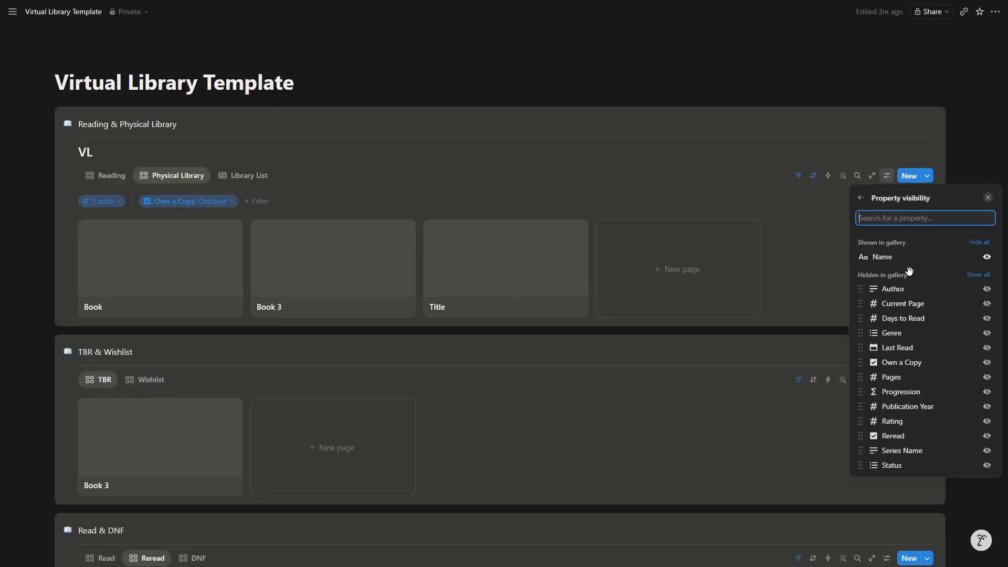
pyautogui.click(987, 290)
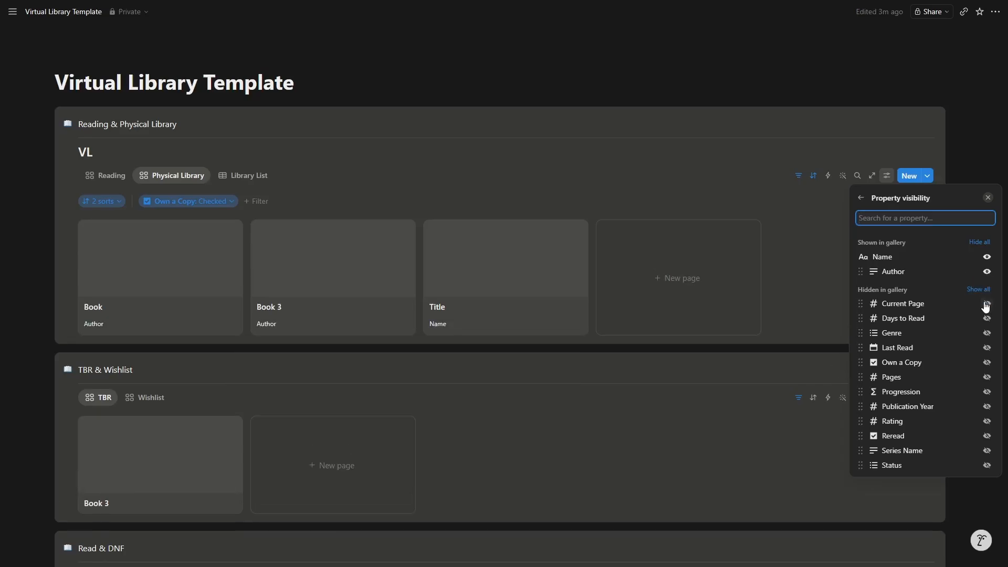
pyautogui.click(988, 339)
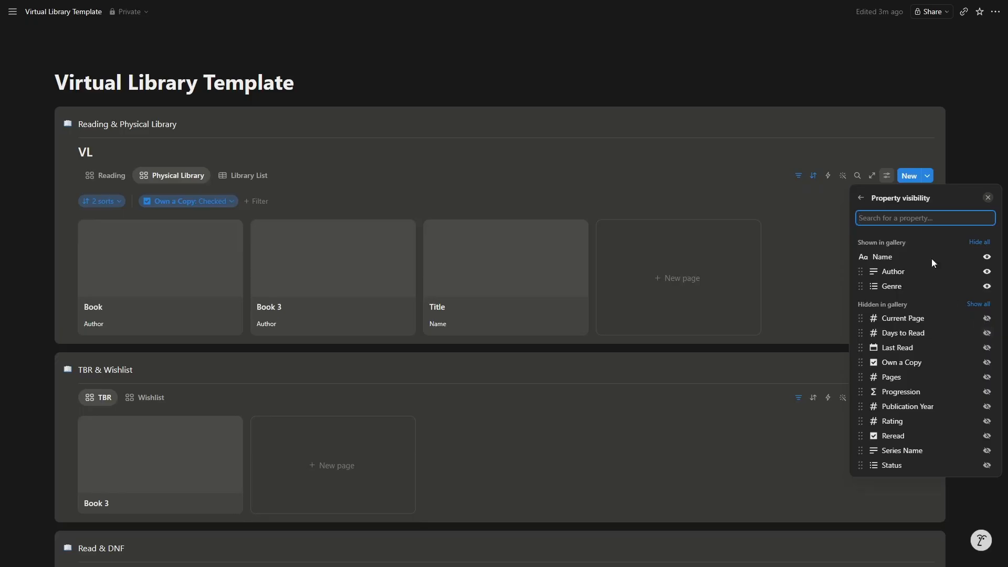
pyautogui.click(704, 161)
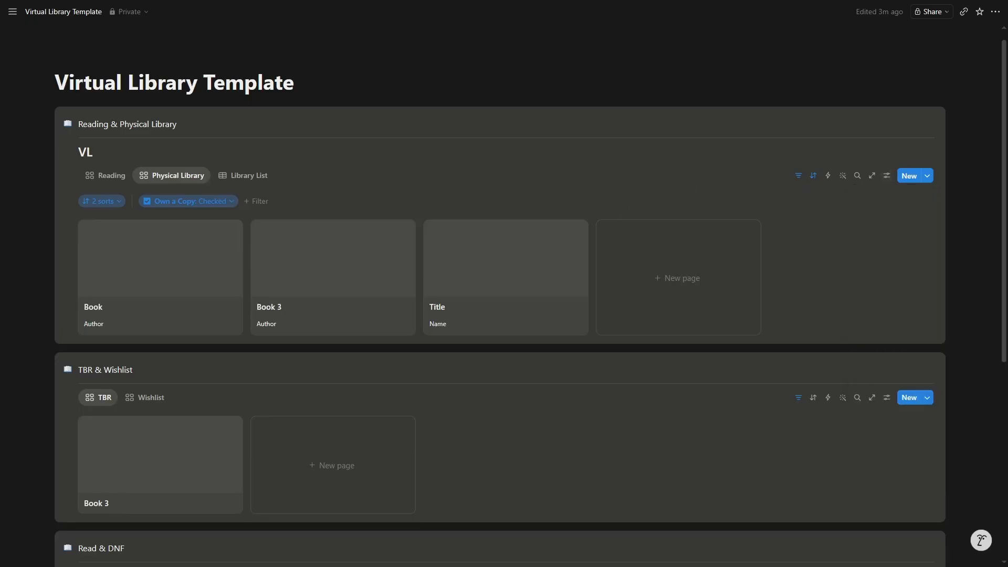
# Show the Progression, Author, Genre and Series Name properties on the cards of the Reading view.
pyautogui.click(107, 175)
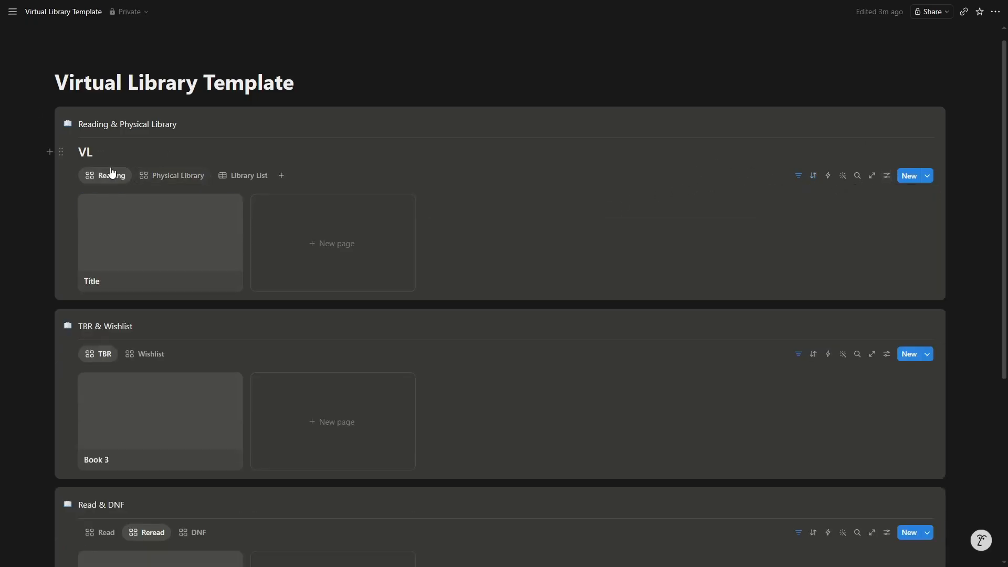
pyautogui.click(887, 175)
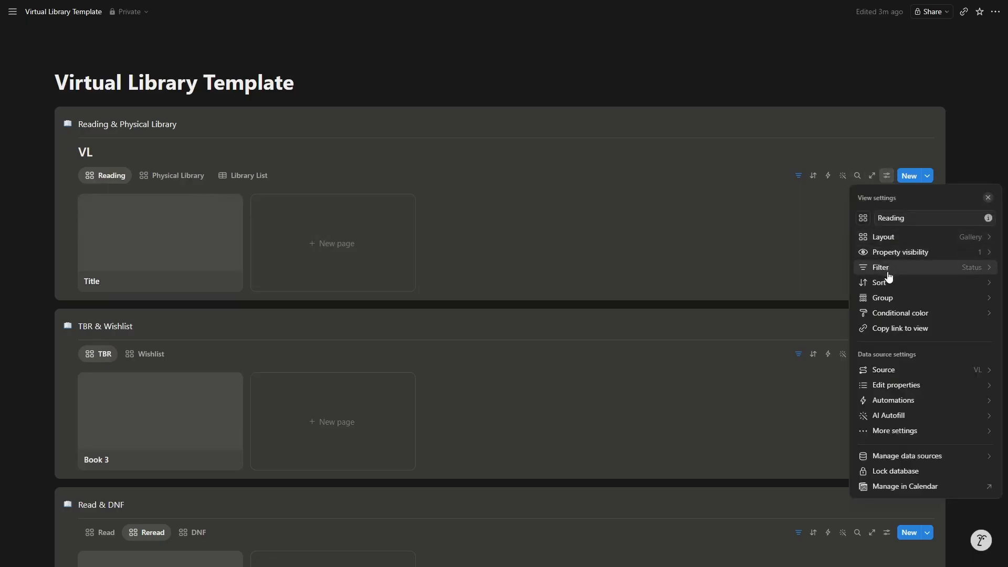
pyautogui.click(893, 253)
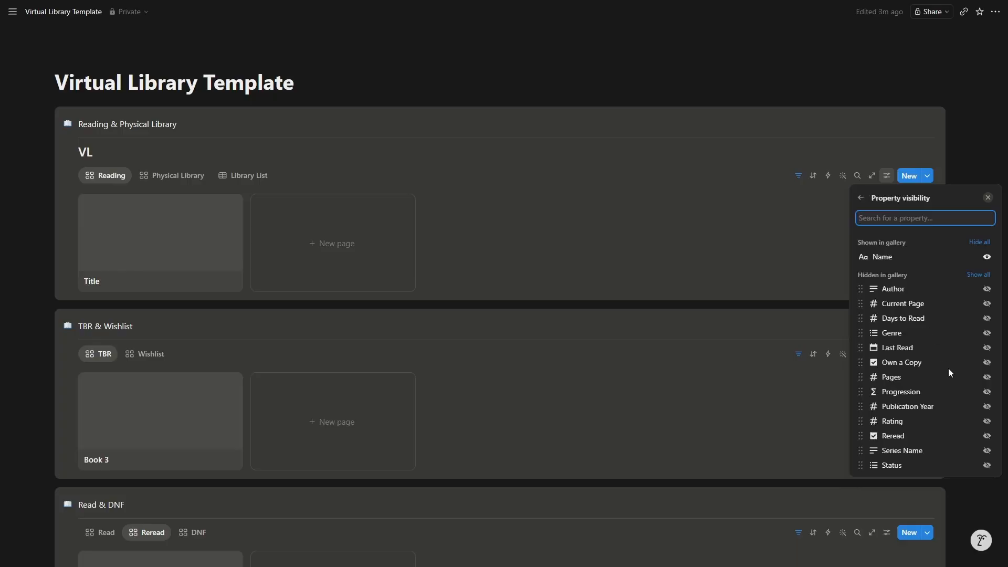
pyautogui.click(990, 393)
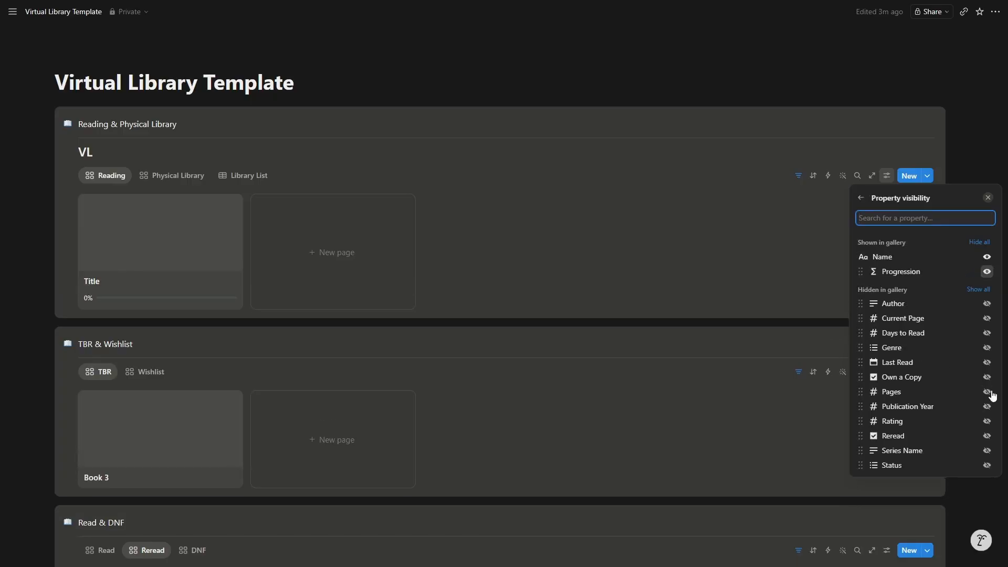
pyautogui.click(987, 304)
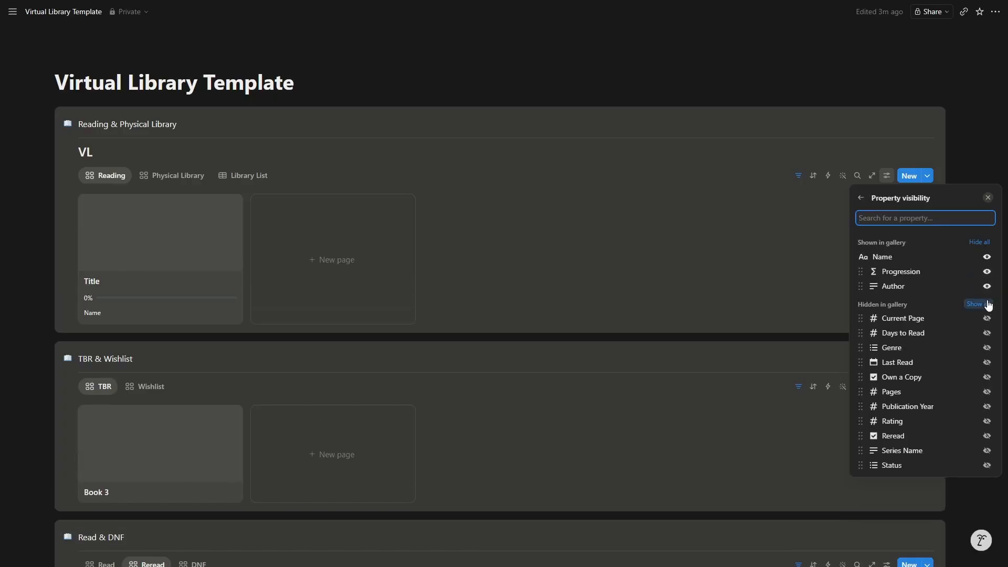
pyautogui.click(987, 347)
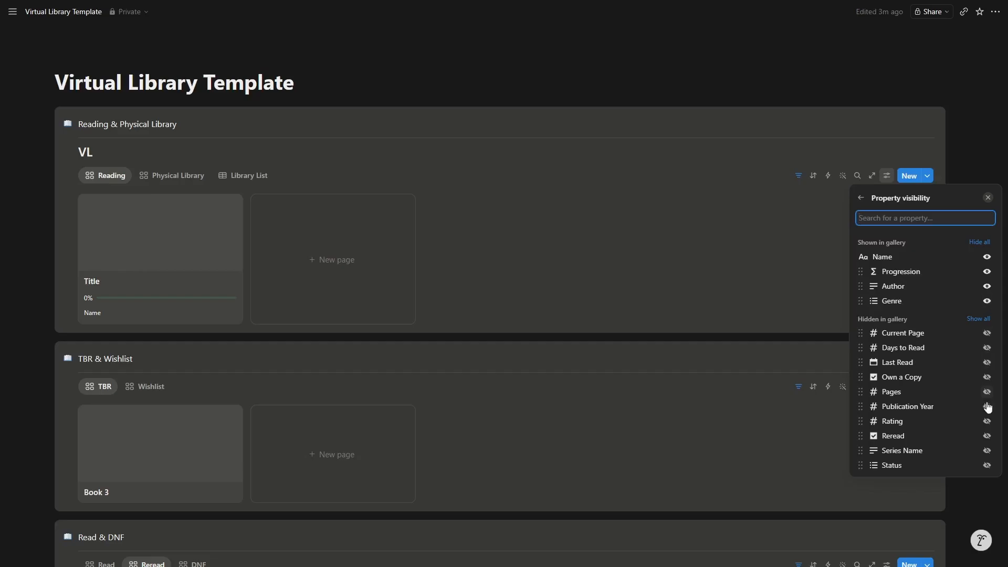
pyautogui.click(988, 452)
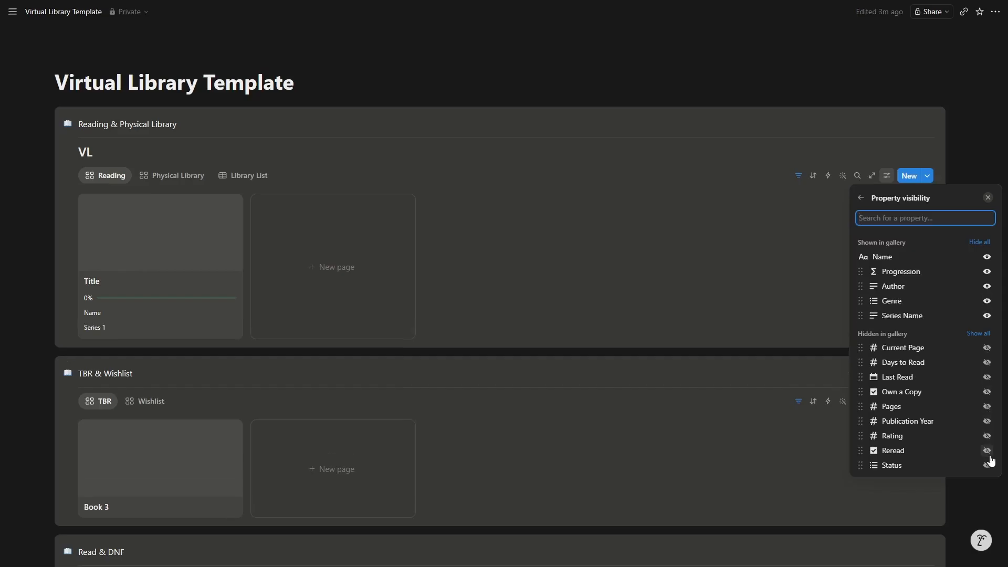
pyautogui.click(967, 162)
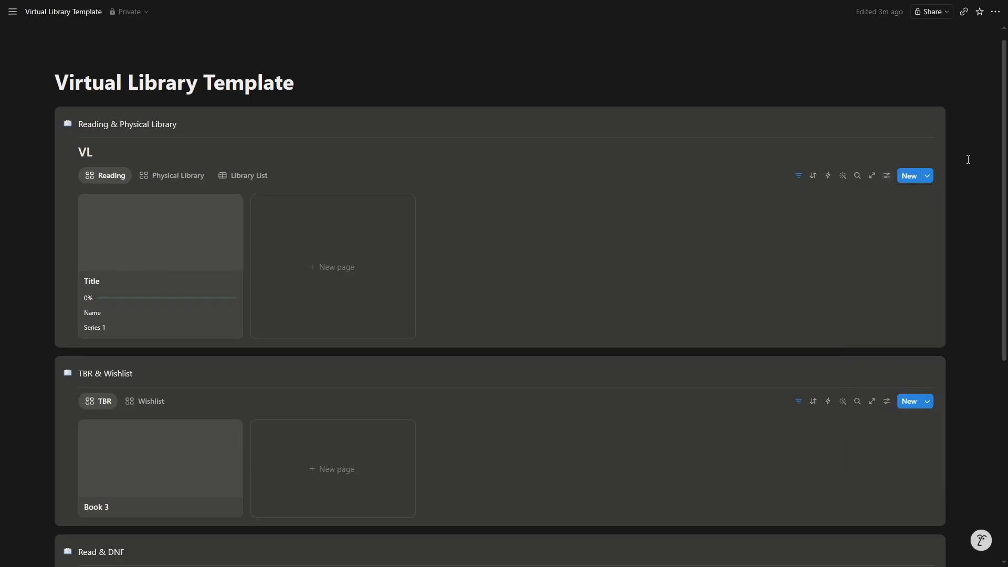
pyautogui.scroll(-6, 971, 154)
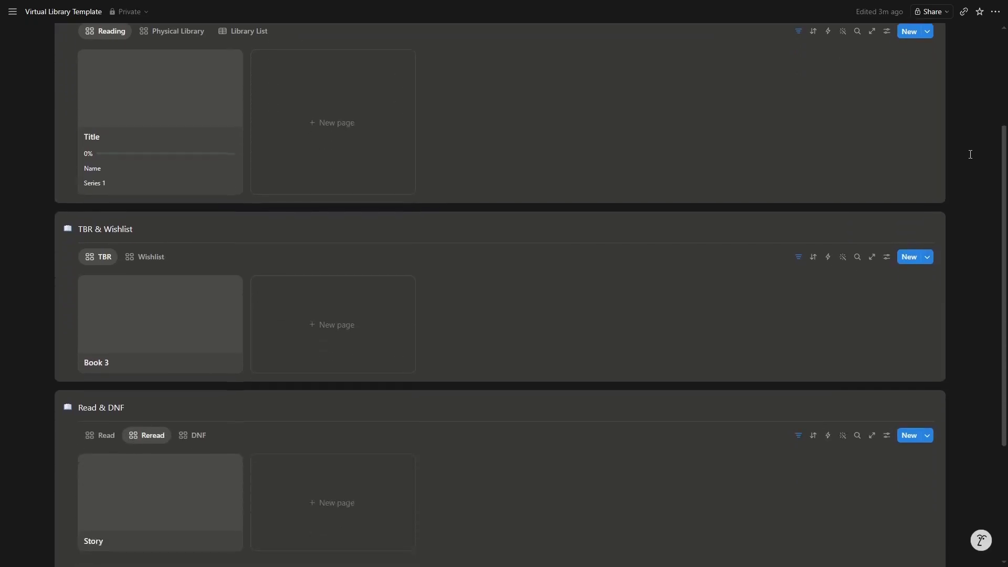
pyautogui.scroll(6, 970, 154)
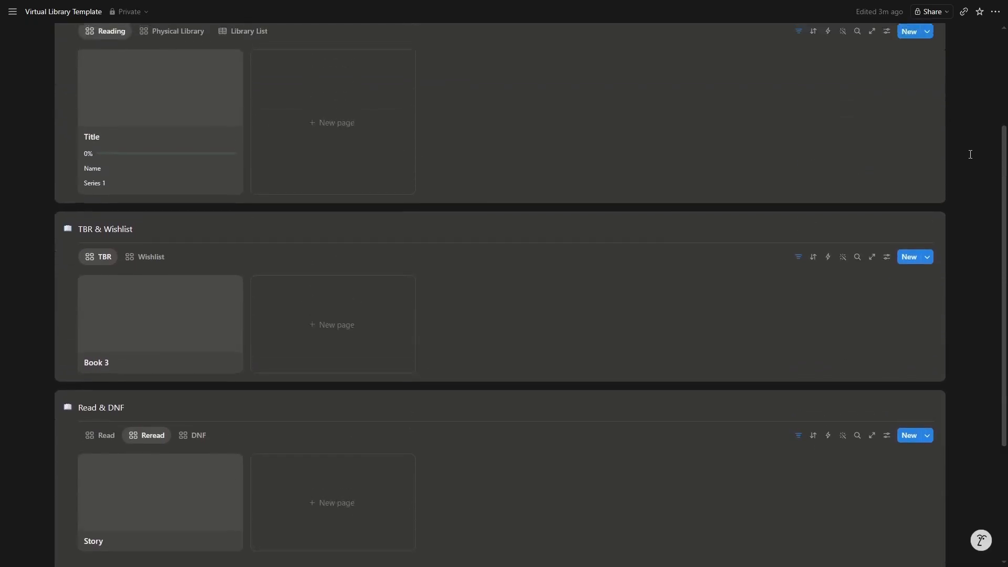